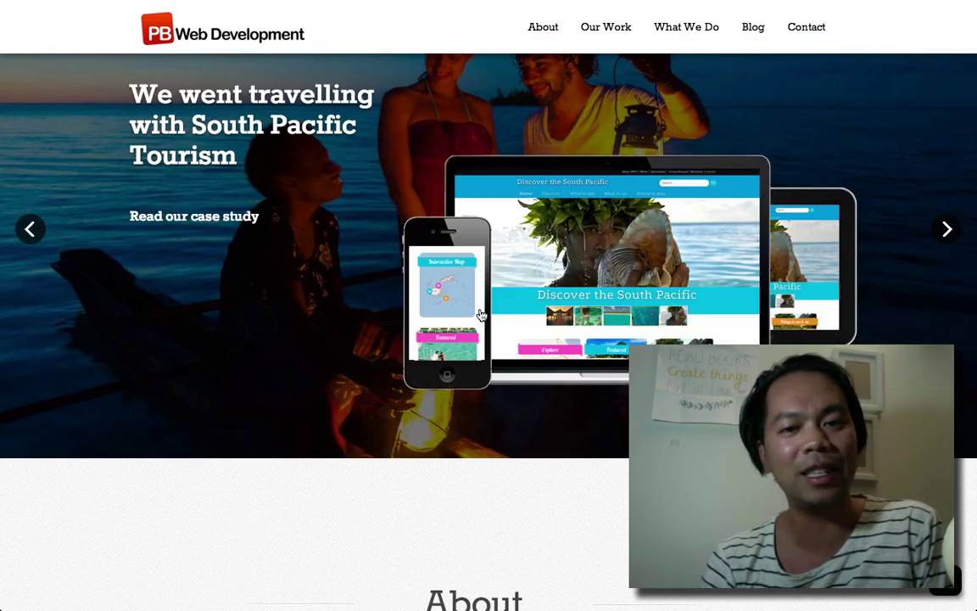
- Open the Our Work portfolio page from the PB Web Development top navigation
{"action": "left_click", "coordinate": [606, 27]}
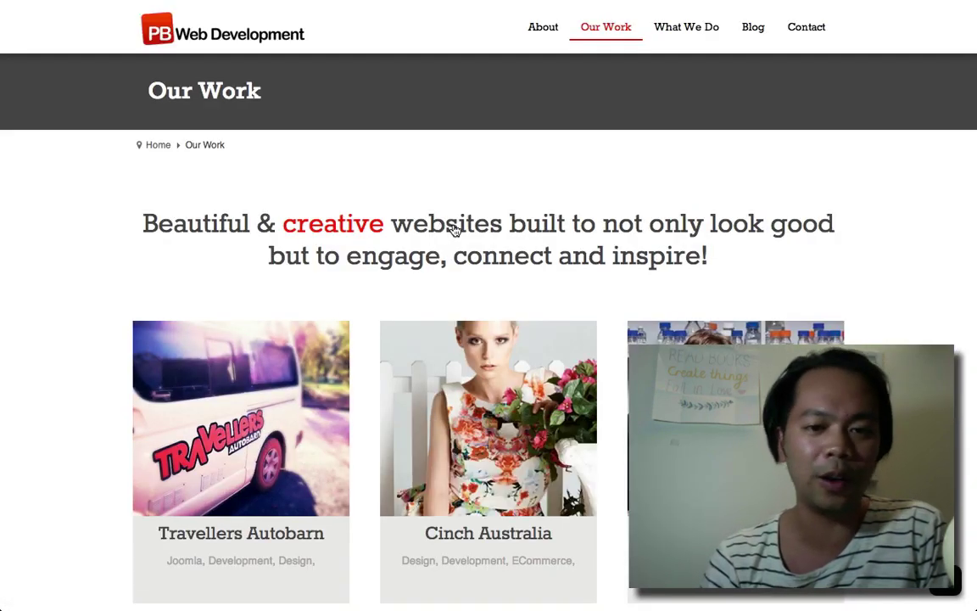
- Scroll down the portfolio grid and open the Austroads project's case study
{"action": "scroll", "coordinate": [476, 232], "scroll_direction": "down", "scroll_amount": 1}
{"action": "scroll", "coordinate": [490, 235], "scroll_direction": "down", "scroll_amount": 8}
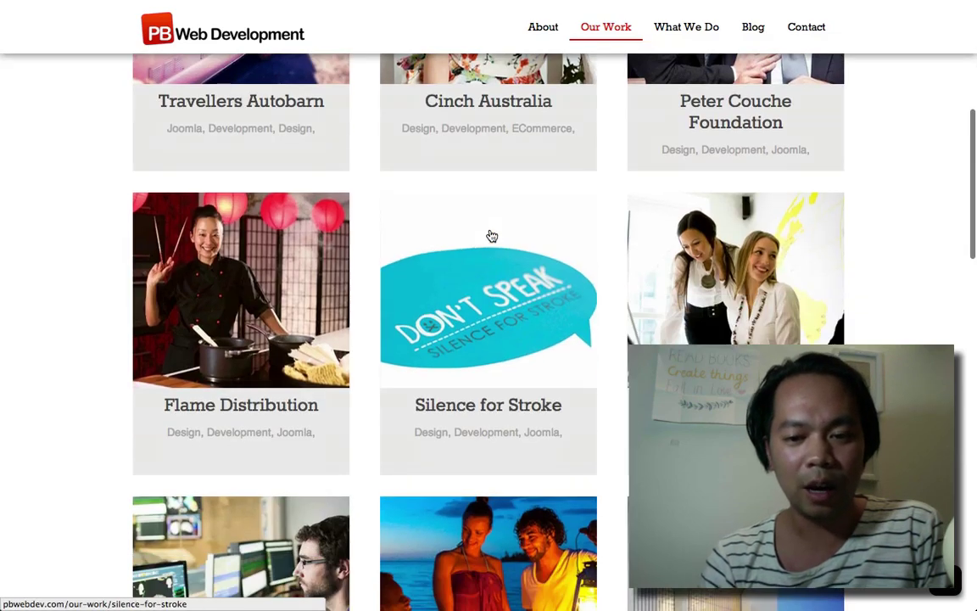
{"action": "scroll", "coordinate": [491, 235], "scroll_direction": "down", "scroll_amount": 3}
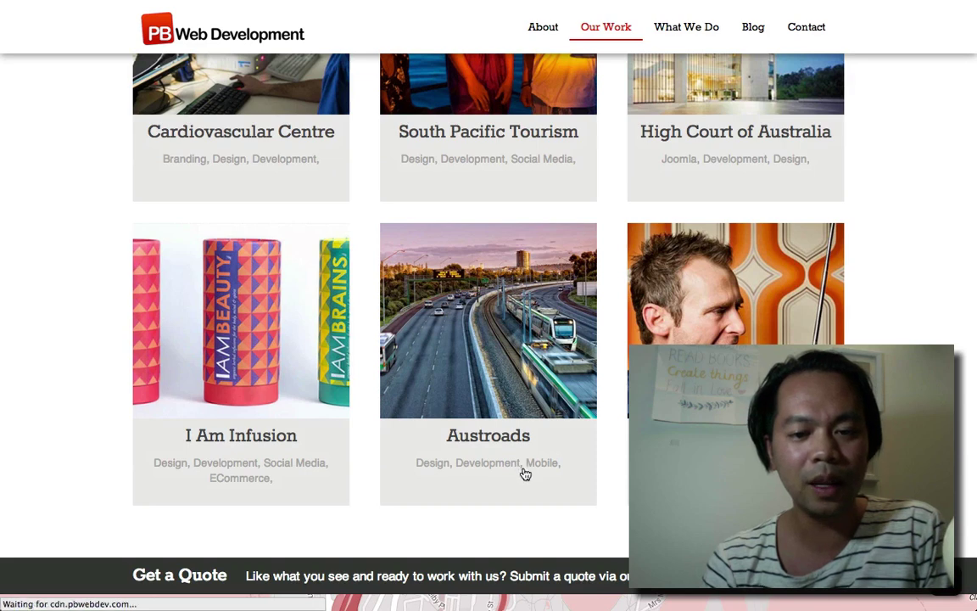
{"action": "left_click", "coordinate": [582, 511]}
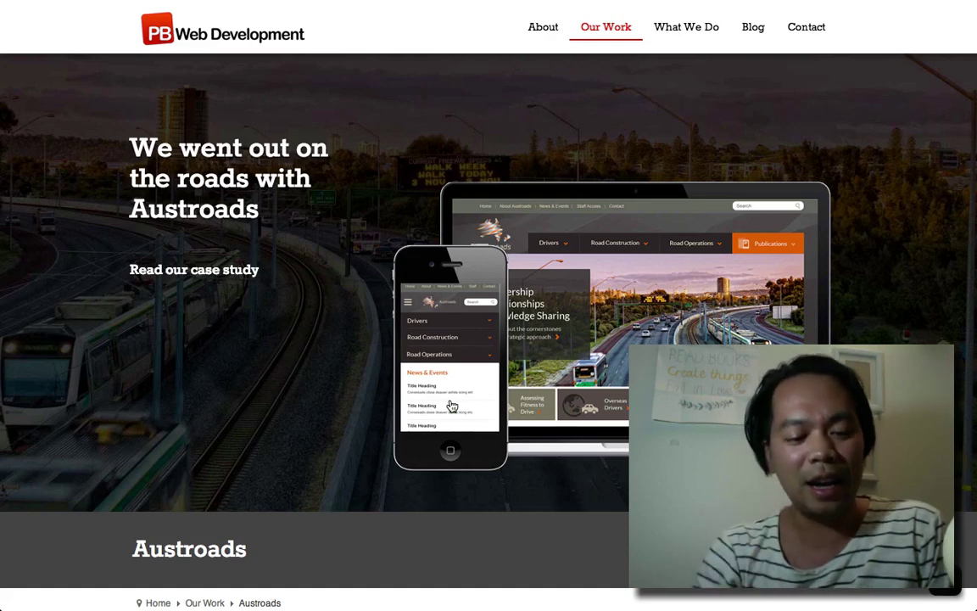
{"action": "left_click", "coordinate": [452, 406]}
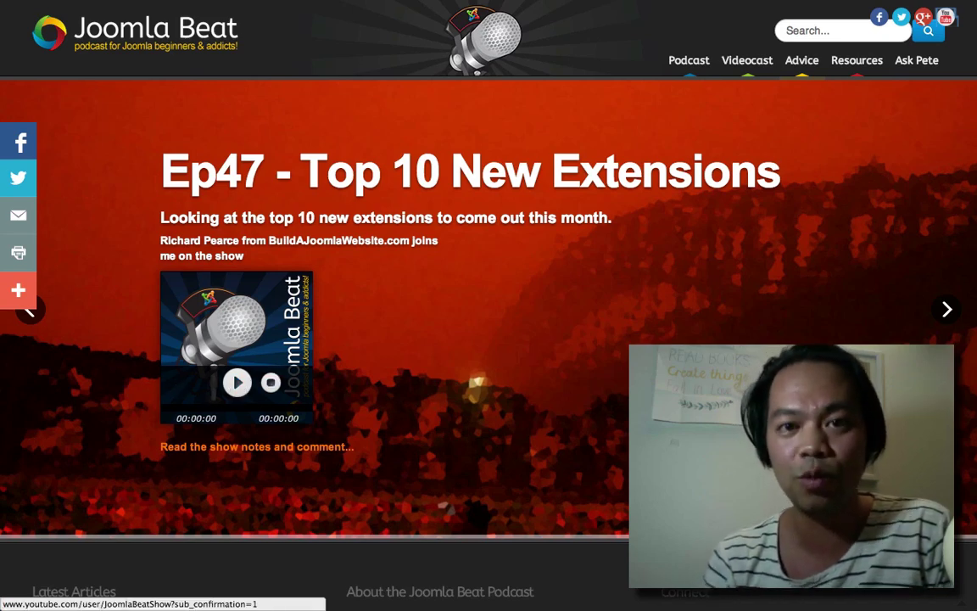
- Advance the Joomla Beat slider two slides, from Ep47 through Ep45 to Ep46
{"action": "left_click", "coordinate": [940, 313]}
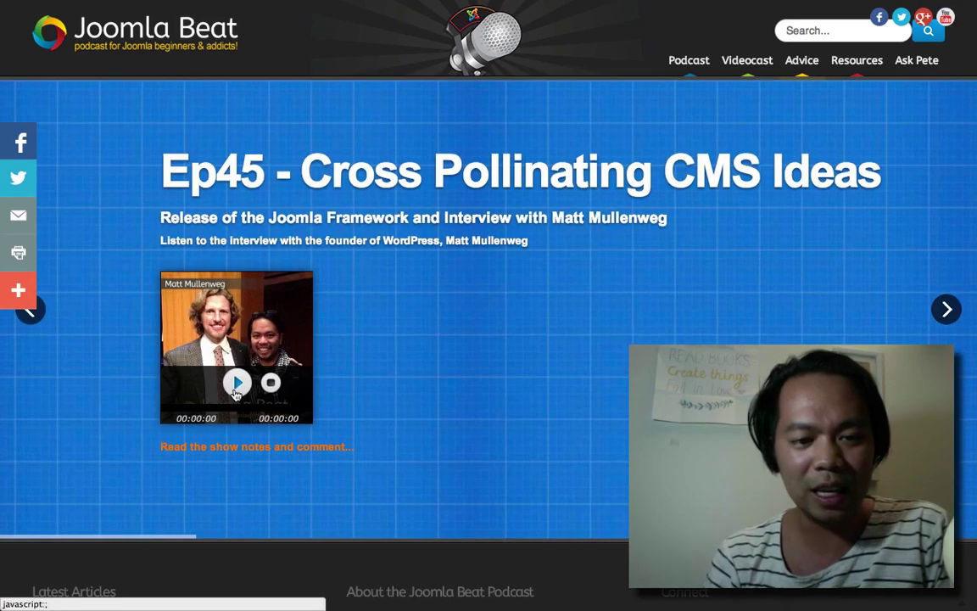
{"action": "left_click", "coordinate": [945, 309]}
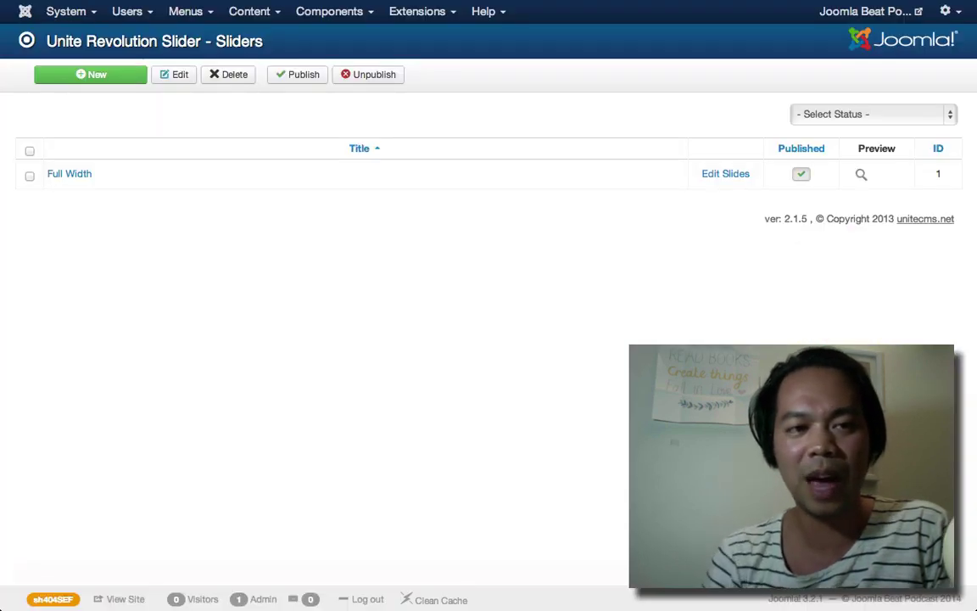
- Open the Full Width slider's settings via Components > Unite Revolution Slider
{"action": "mouse_move", "coordinate": [335, 13]}
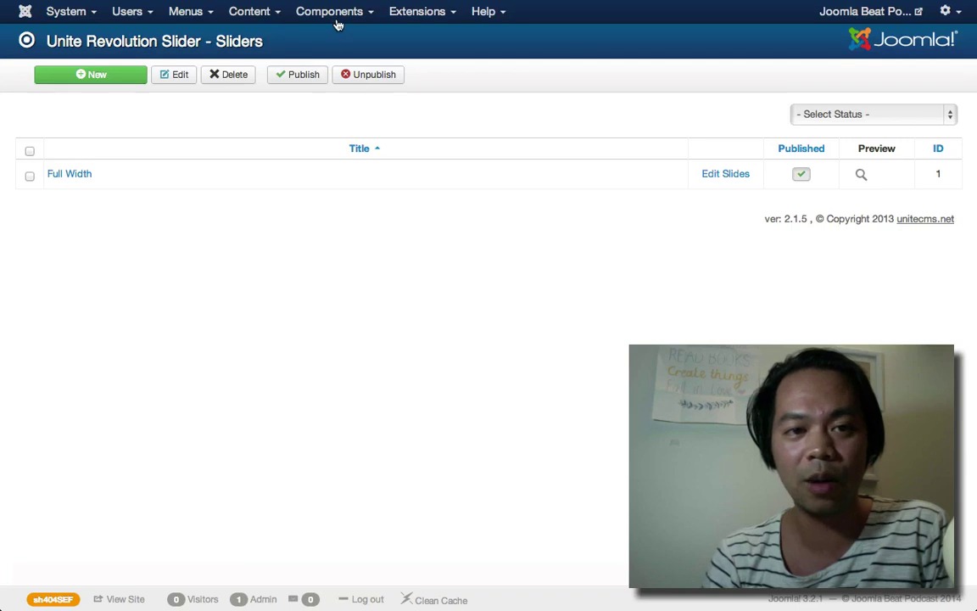
{"action": "left_click", "coordinate": [337, 17]}
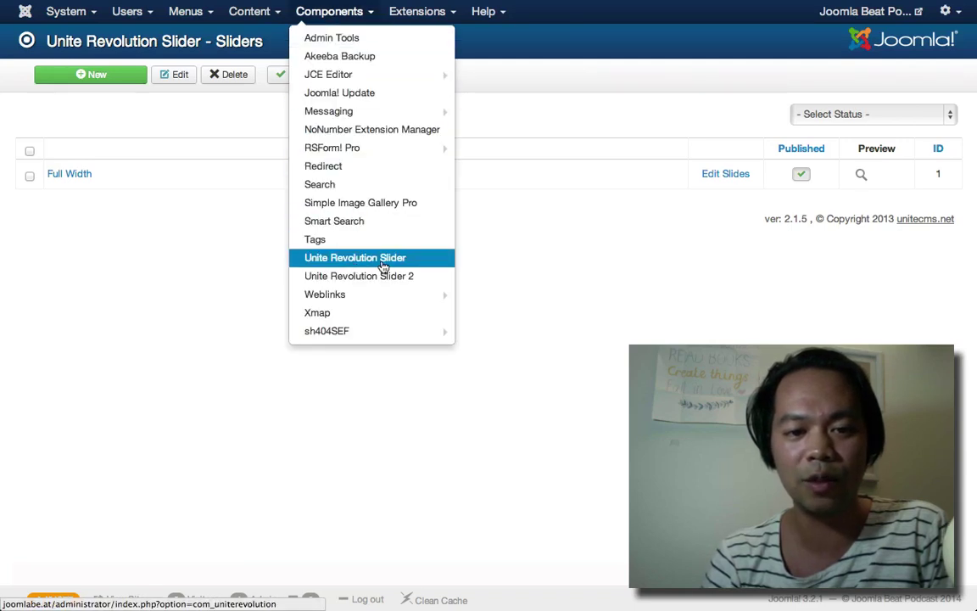
{"action": "left_click", "coordinate": [477, 263]}
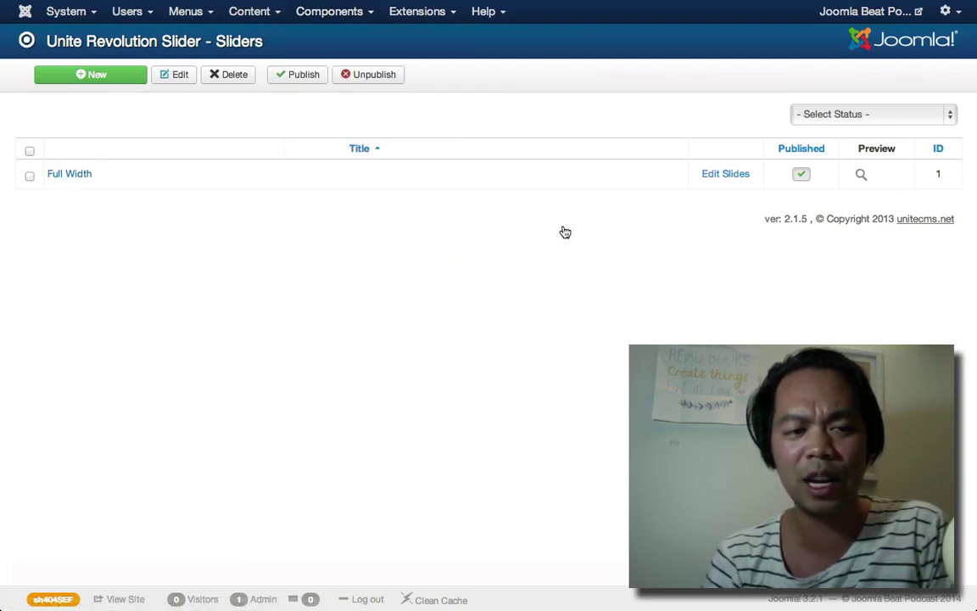
{"action": "left_click", "coordinate": [82, 178]}
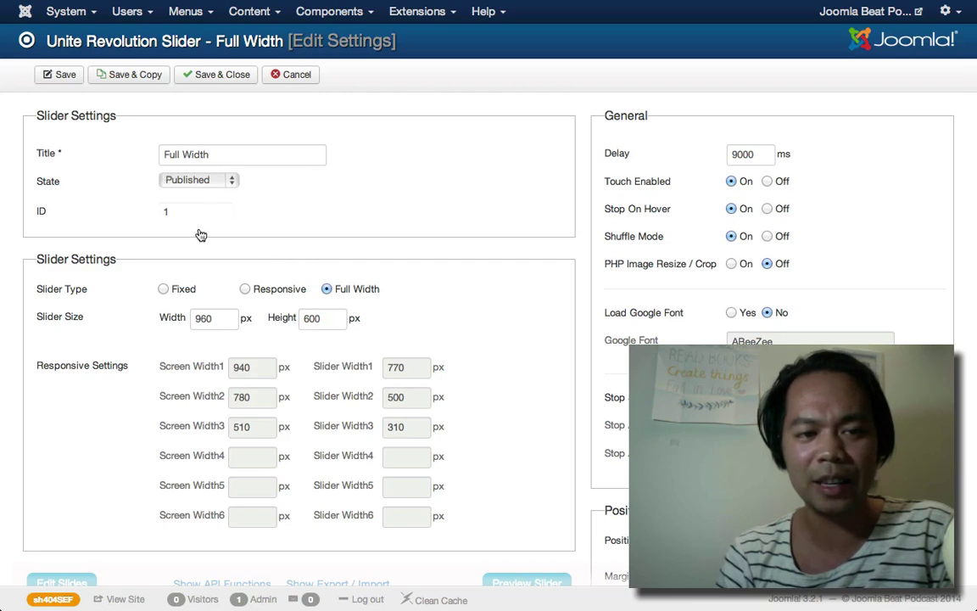
{"action": "scroll", "coordinate": [315, 258], "scroll_direction": "down", "scroll_amount": 2}
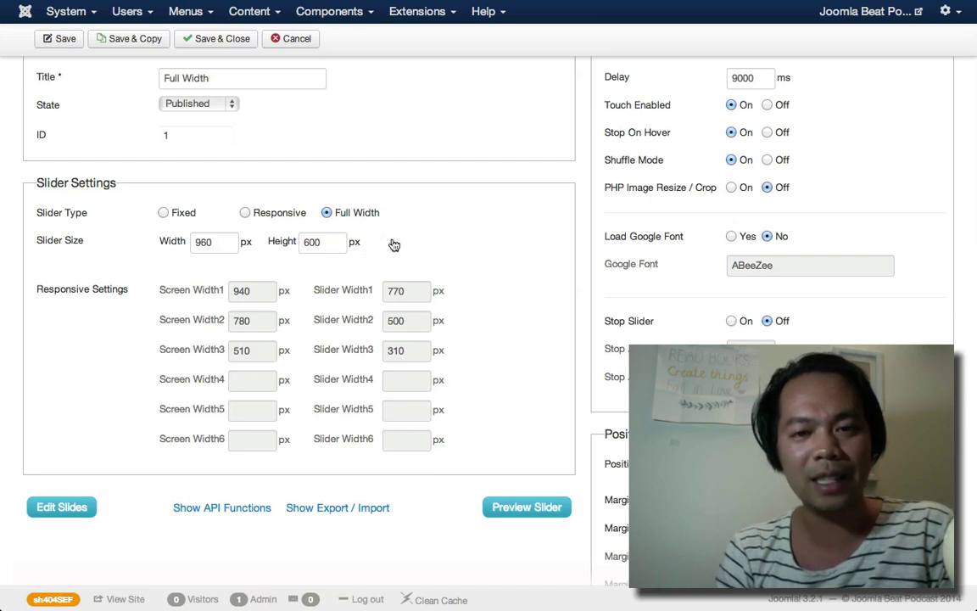
{"action": "scroll", "coordinate": [526, 180], "scroll_direction": "down", "scroll_amount": 1}
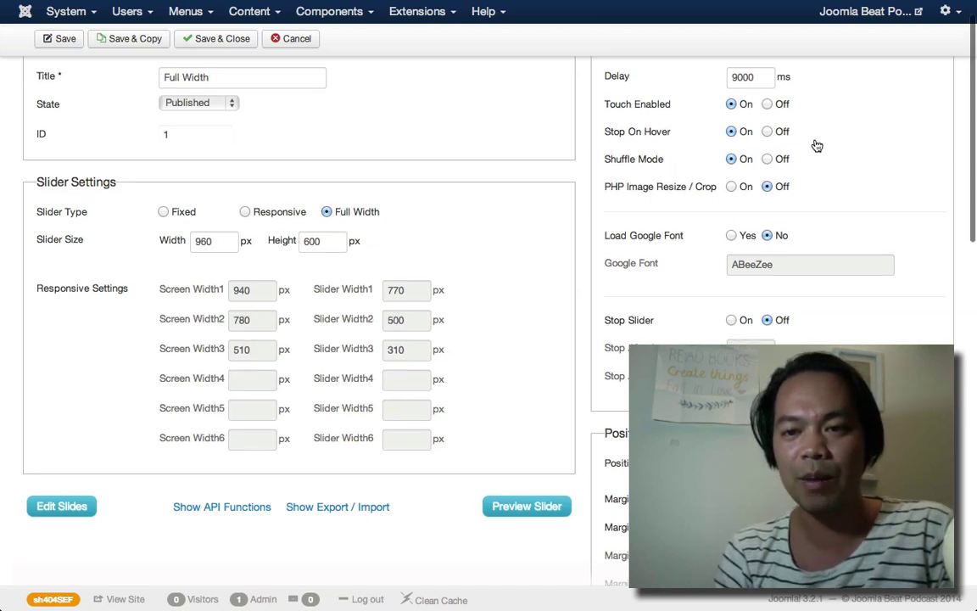
{"action": "scroll", "coordinate": [816, 146], "scroll_direction": "up", "scroll_amount": 2}
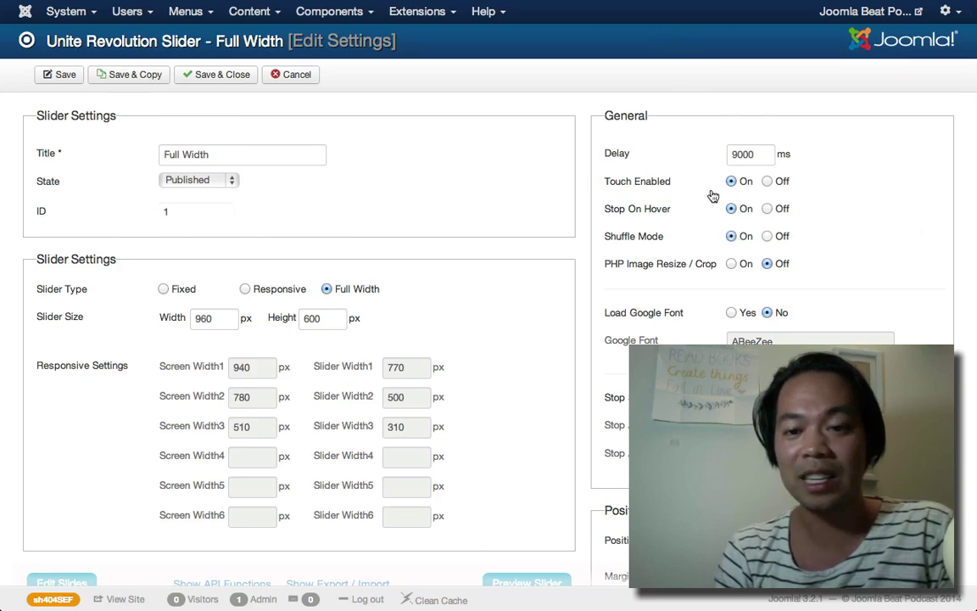
{"action": "mouse_move", "coordinate": [676, 188]}
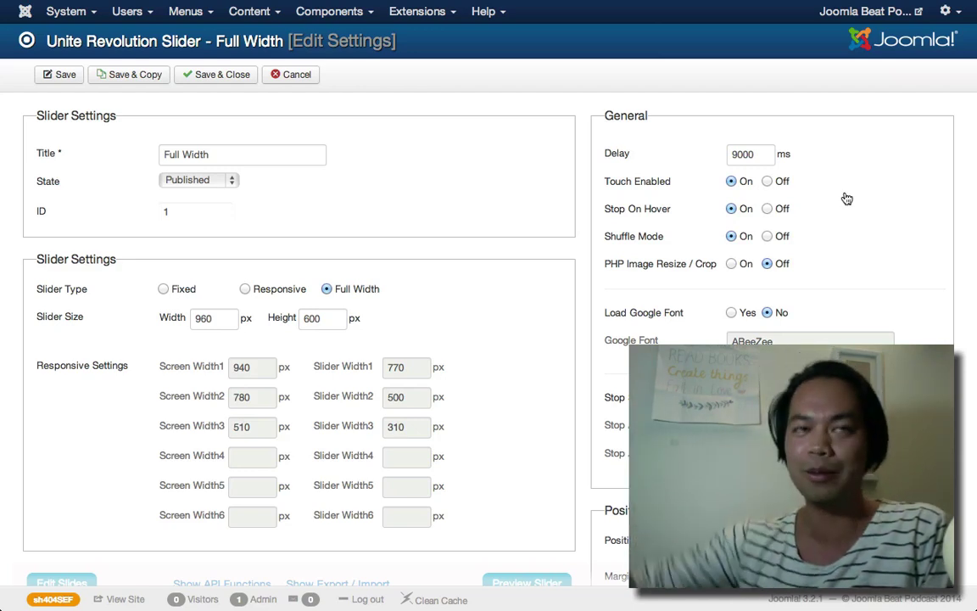
{"action": "scroll", "coordinate": [846, 199], "scroll_direction": "down", "scroll_amount": 2}
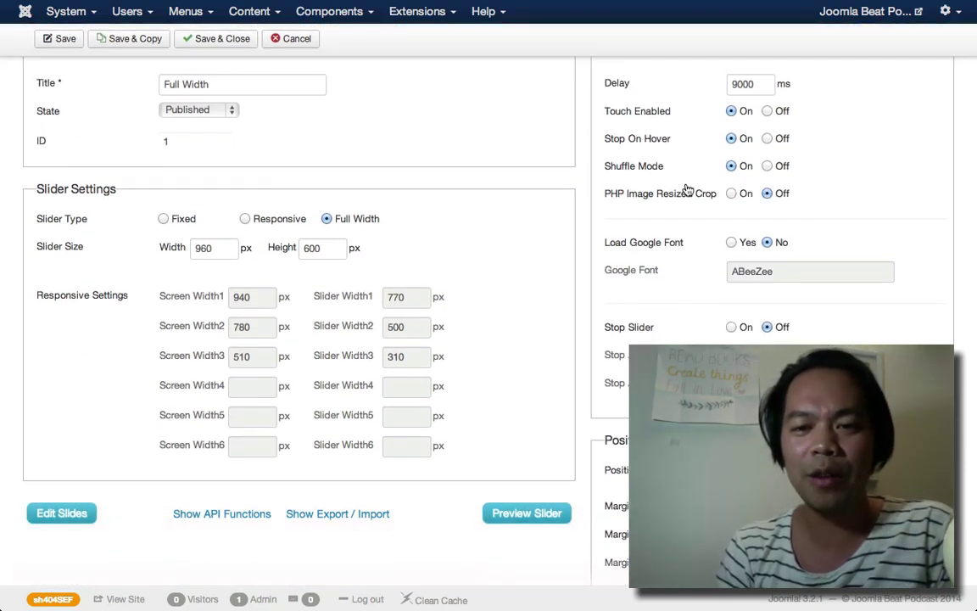
{"action": "scroll", "coordinate": [686, 209], "scroll_direction": "down", "scroll_amount": 3}
{"action": "scroll", "coordinate": [686, 212], "scroll_direction": "down", "scroll_amount": 8}
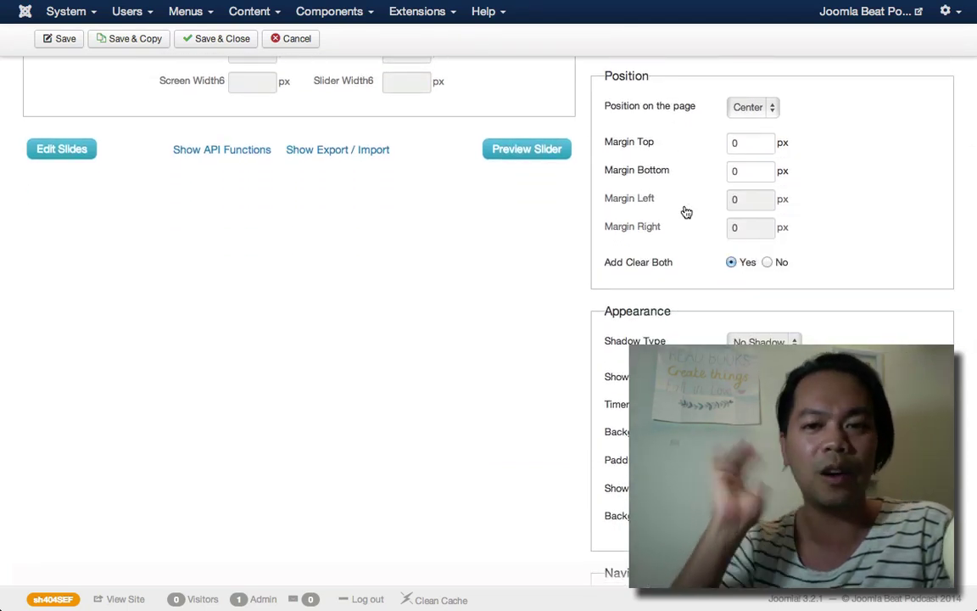
{"action": "scroll", "coordinate": [686, 212], "scroll_direction": "down", "scroll_amount": 10}
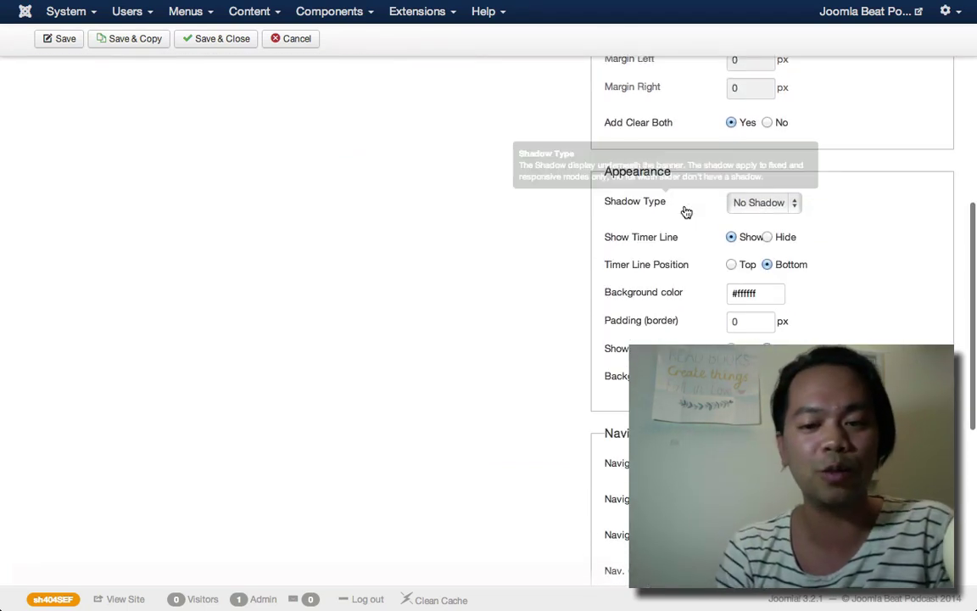
{"action": "scroll", "coordinate": [575, 351], "scroll_direction": "down", "scroll_amount": 7}
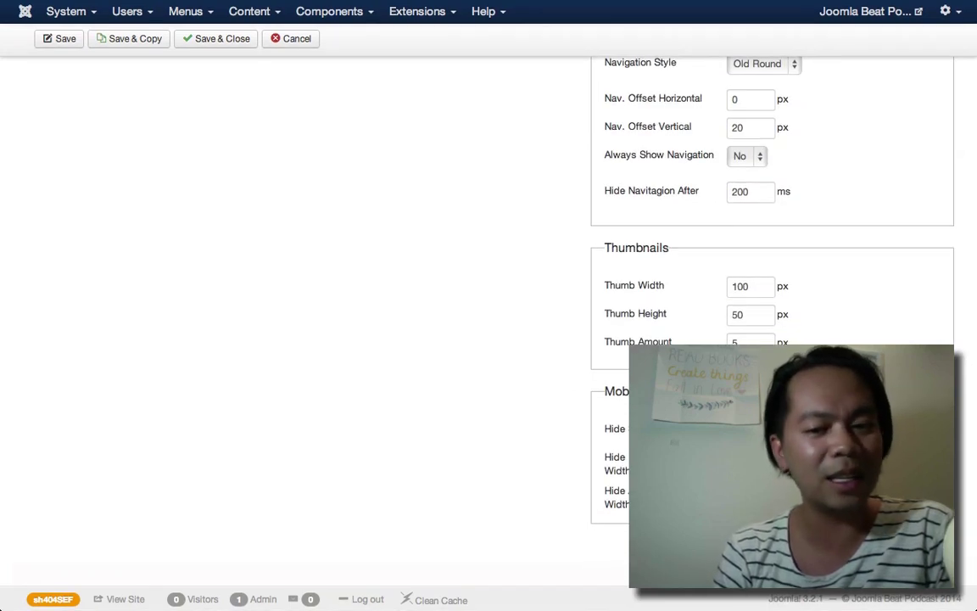
{"action": "scroll", "coordinate": [772, 289], "scroll_direction": "up", "scroll_amount": 5}
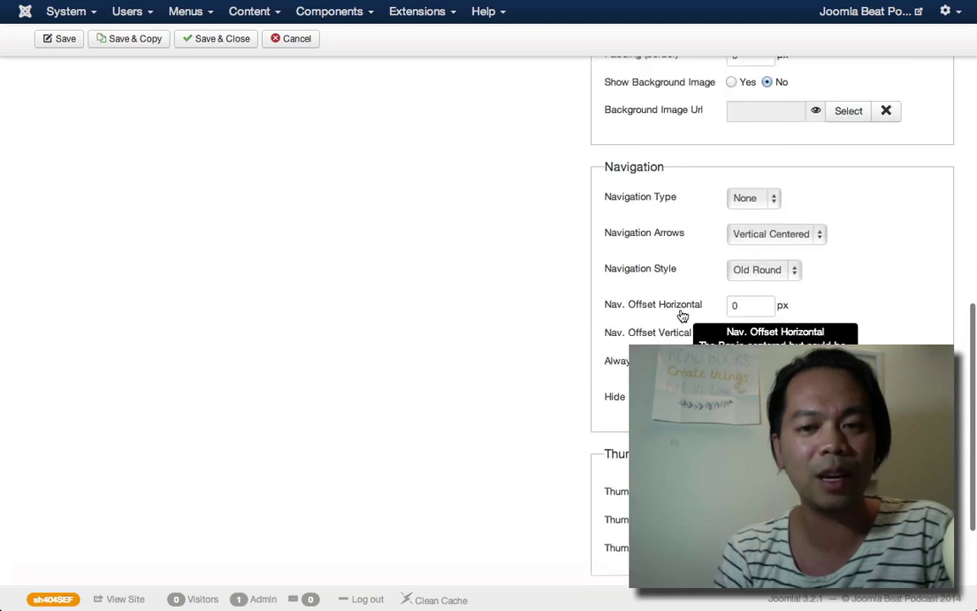
{"action": "scroll", "coordinate": [680, 313], "scroll_direction": "up", "scroll_amount": 2}
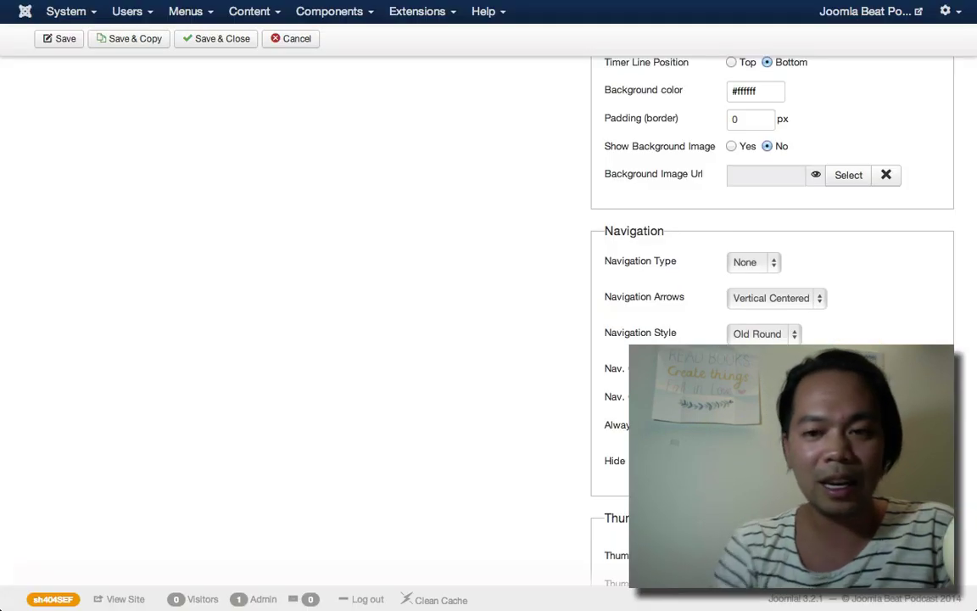
{"action": "scroll", "coordinate": [523, 283], "scroll_direction": "up", "scroll_amount": 5}
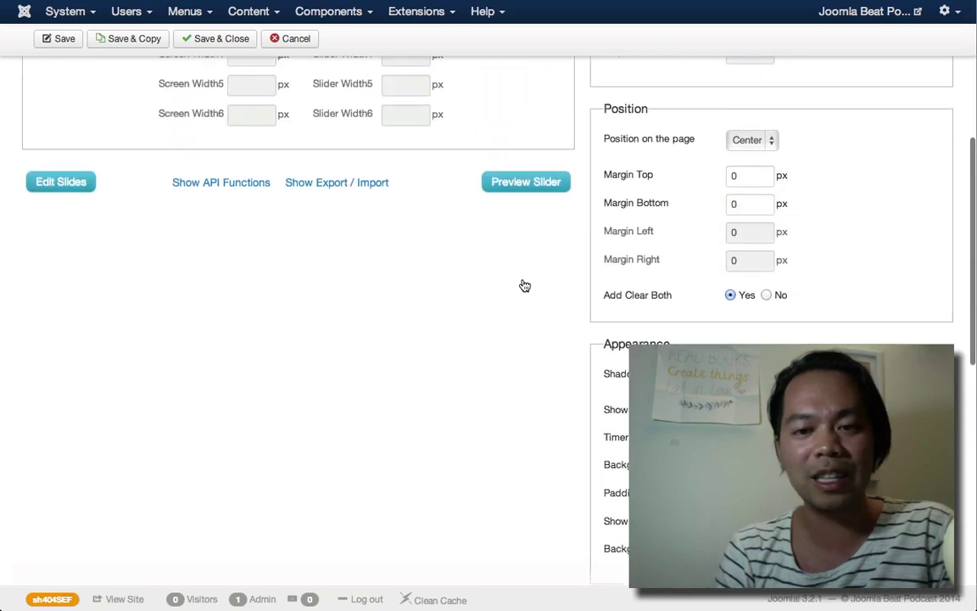
{"action": "scroll", "coordinate": [525, 286], "scroll_direction": "up", "scroll_amount": 3}
{"action": "scroll", "coordinate": [525, 286], "scroll_direction": "down", "scroll_amount": 3}
{"action": "scroll", "coordinate": [525, 286], "scroll_direction": "up", "scroll_amount": 6}
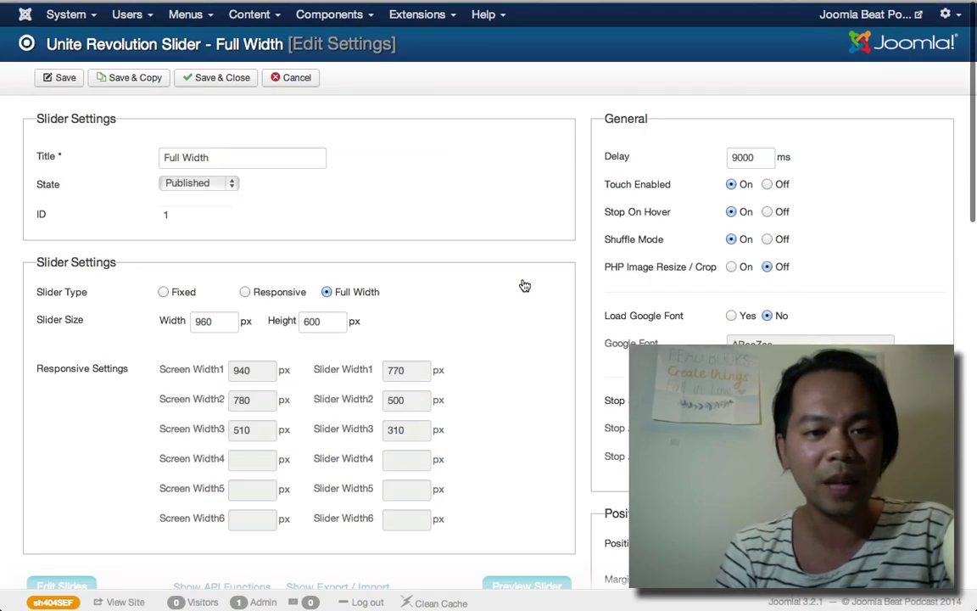
- Leave the settings unsaved, open Full Width's slides and duplicate the Top 10 Jan 2014 slide
{"action": "left_click", "coordinate": [295, 77]}
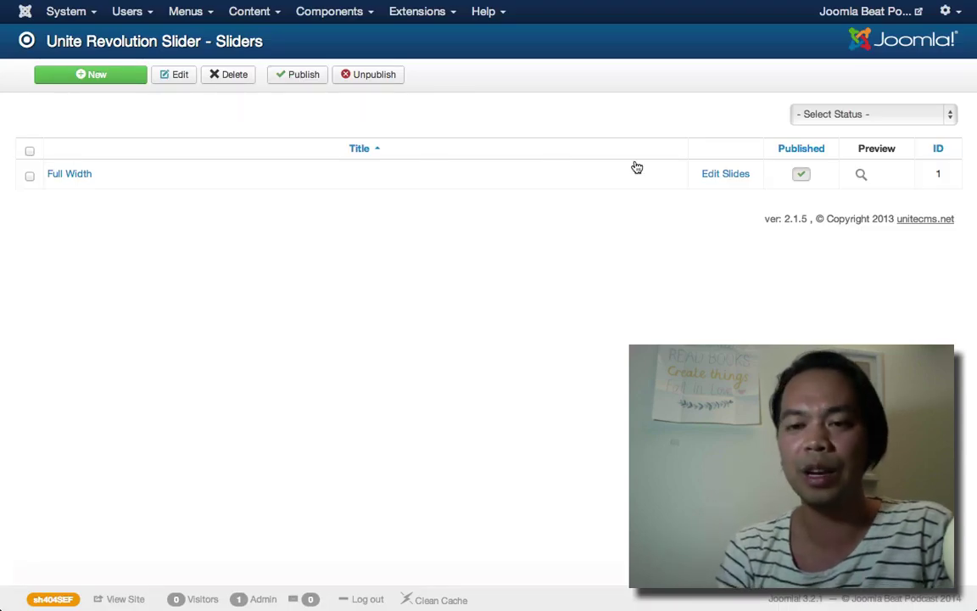
{"action": "left_click", "coordinate": [720, 180]}
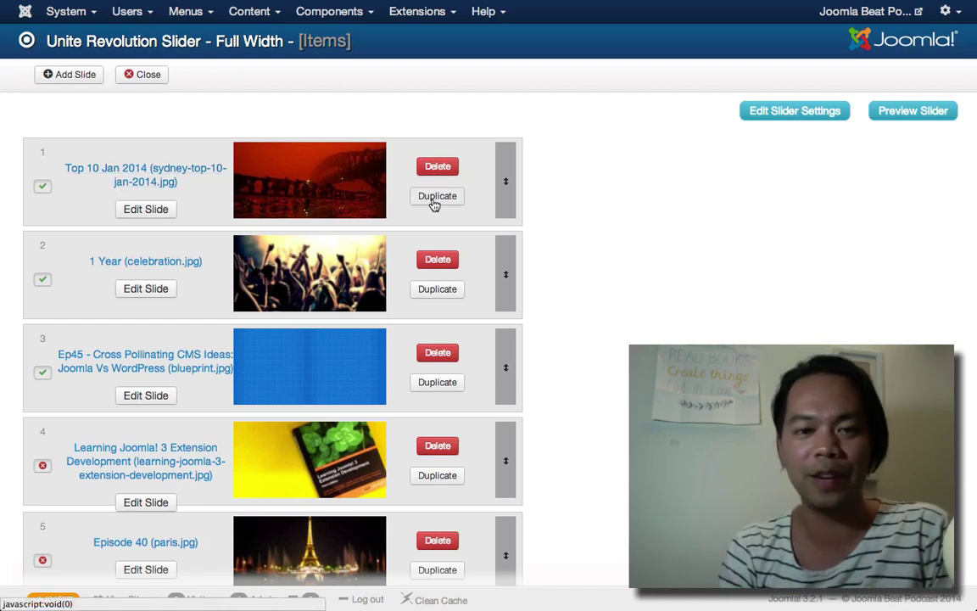
{"action": "left_click", "coordinate": [436, 196]}
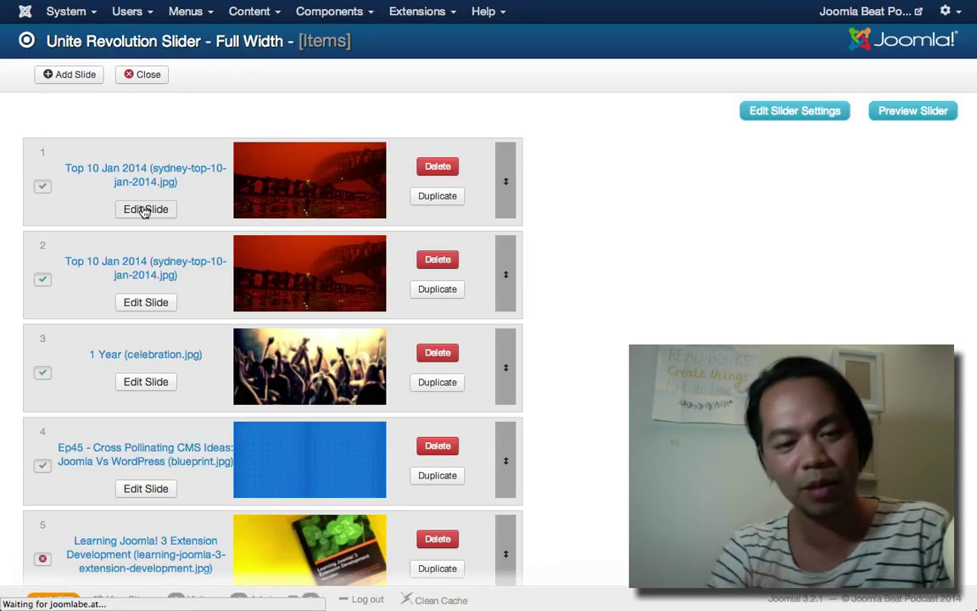
{"action": "left_click", "coordinate": [144, 209]}
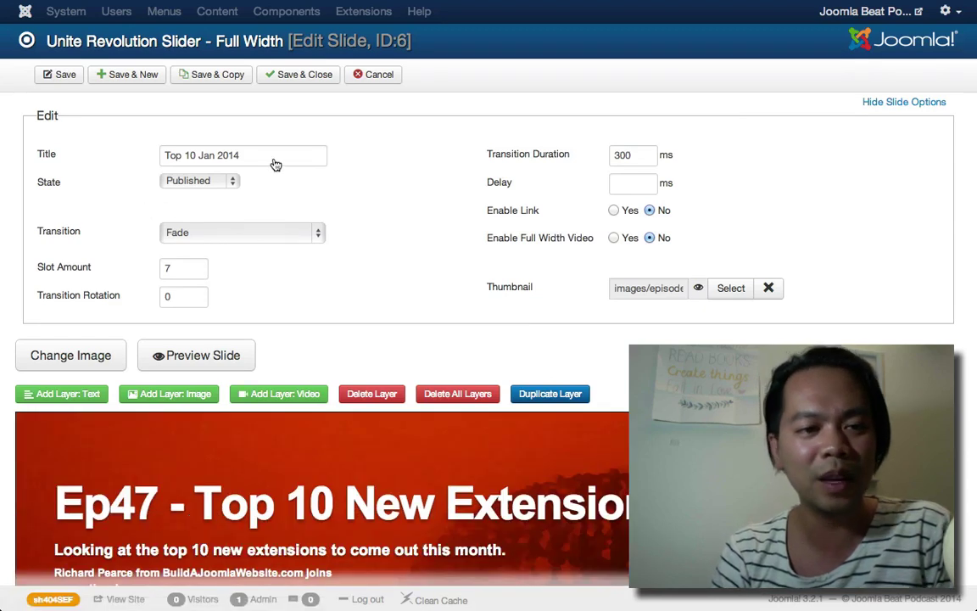
{"action": "triple_click", "coordinate": [274, 161]}
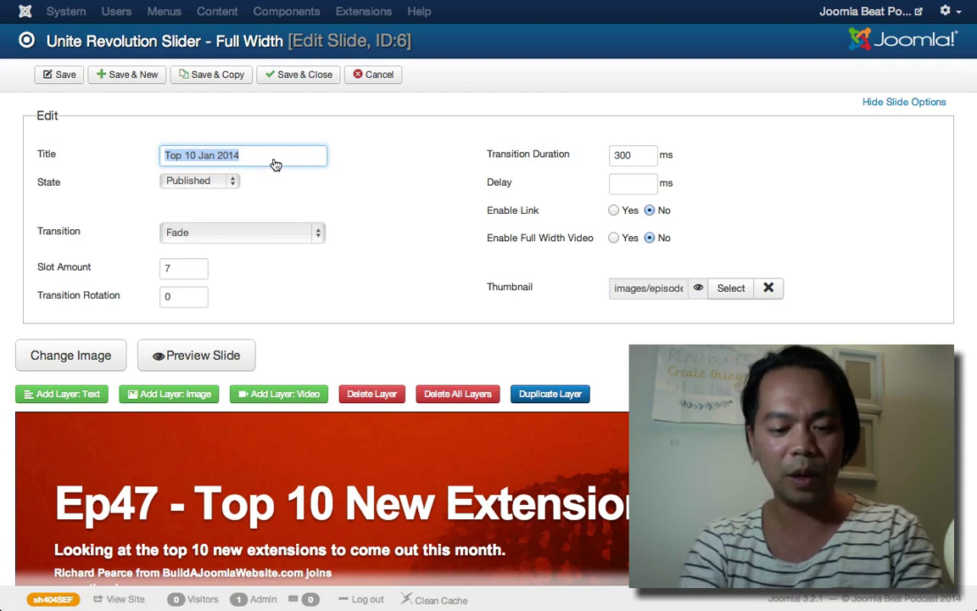
{"action": "type", "text": "50th Episode"}
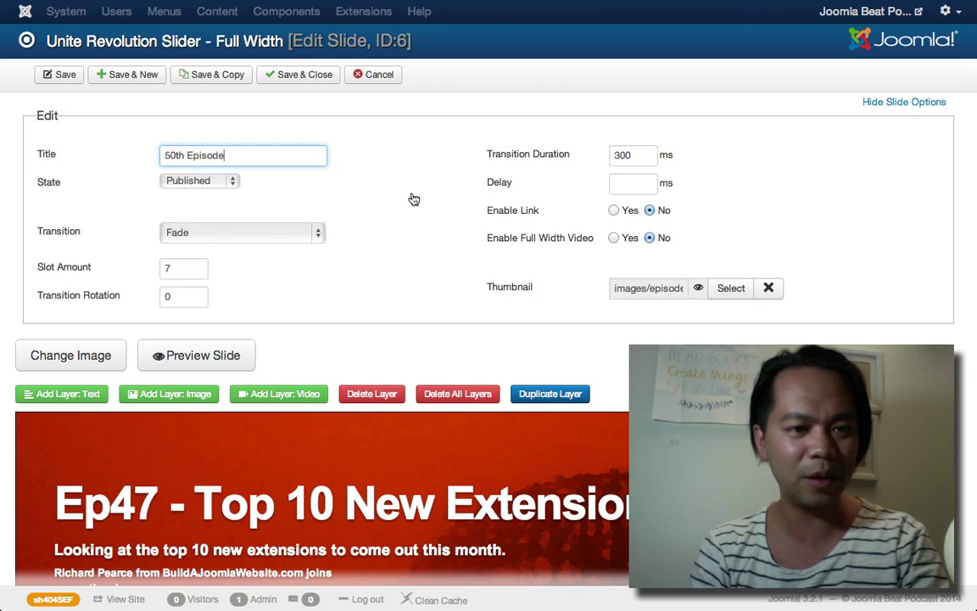
{"action": "scroll", "coordinate": [373, 180], "scroll_direction": "down", "scroll_amount": 2}
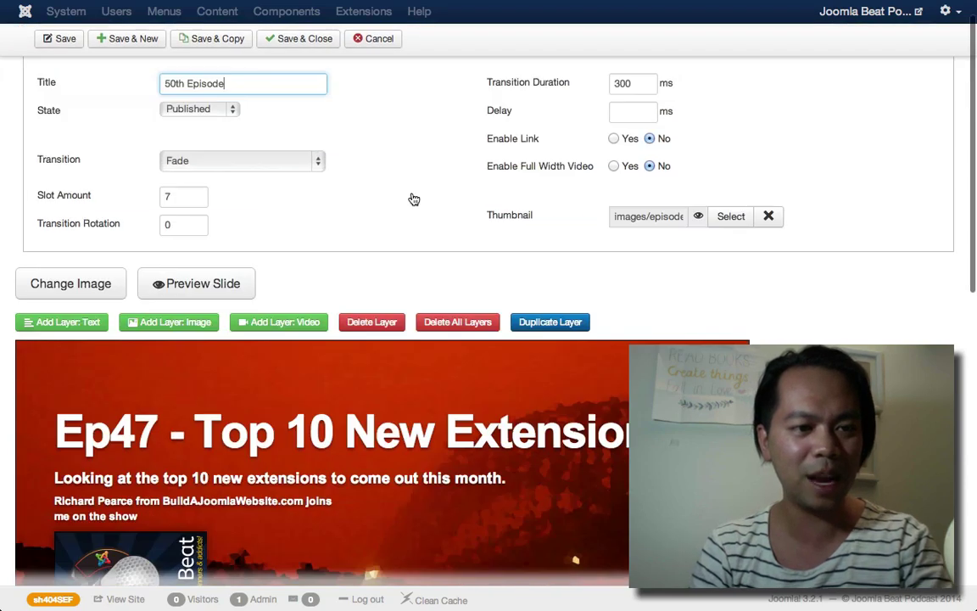
{"action": "left_click", "coordinate": [314, 169]}
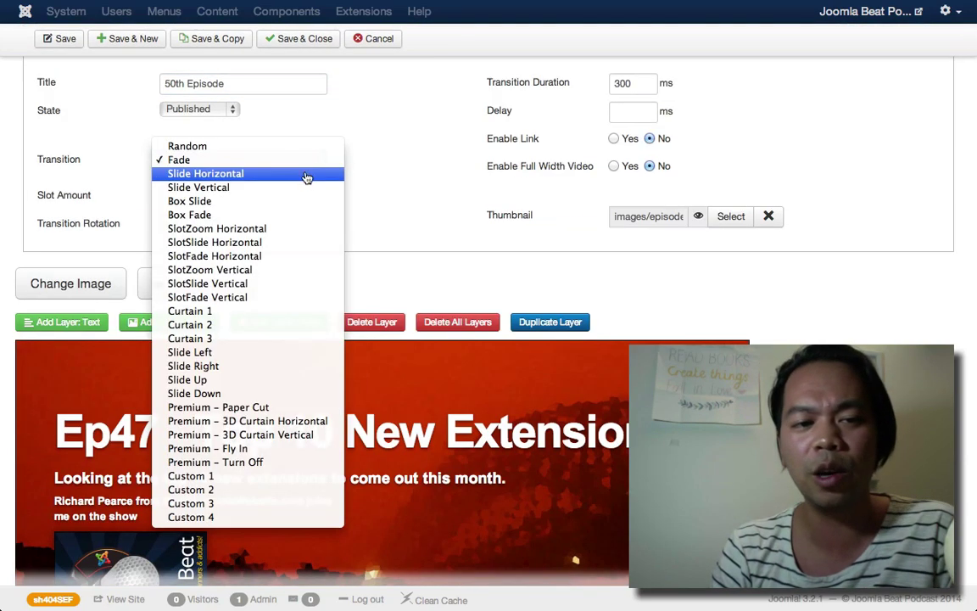
{"action": "left_click", "coordinate": [248, 394]}
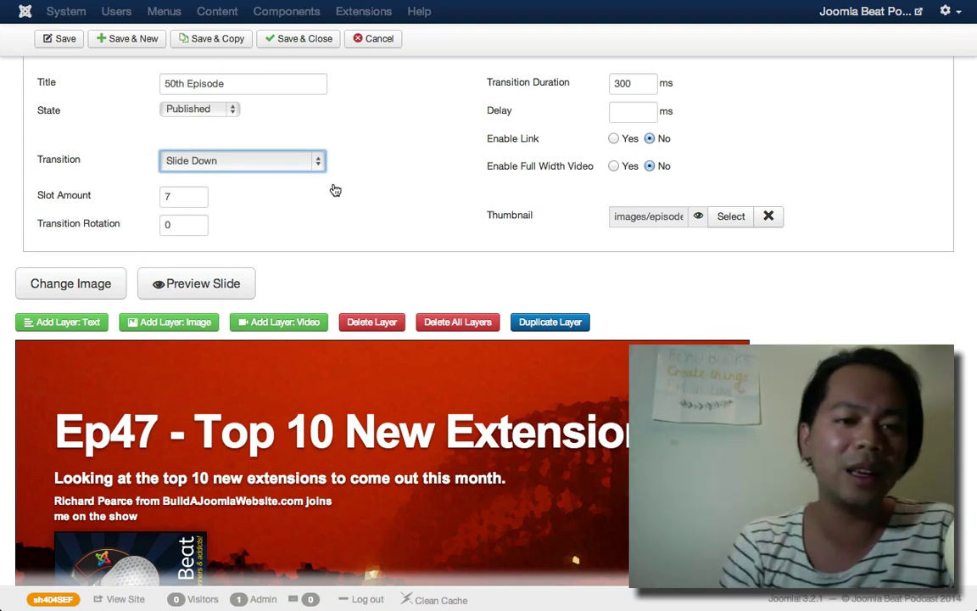
{"action": "mouse_move", "coordinate": [84, 198]}
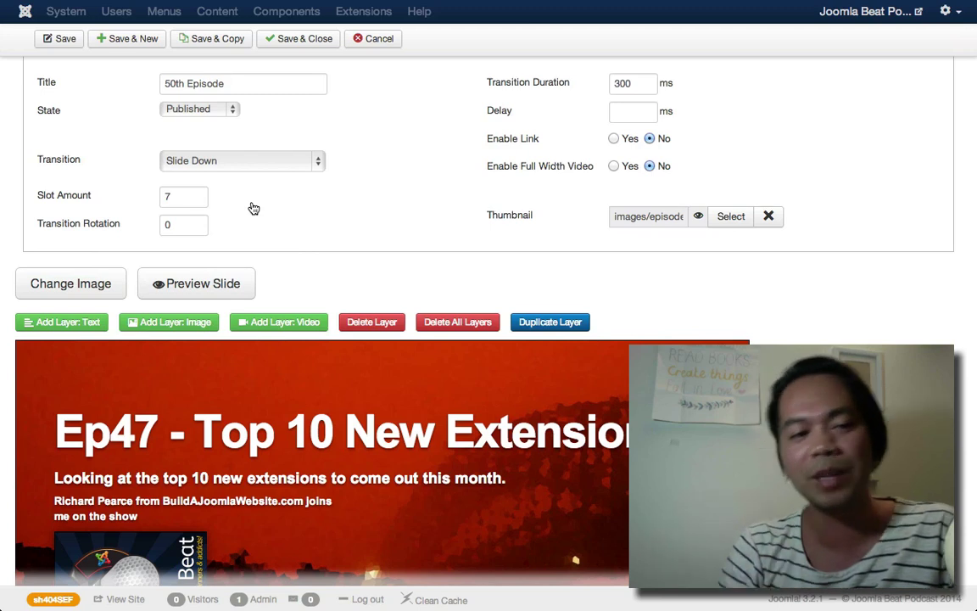
{"action": "scroll", "coordinate": [317, 214], "scroll_direction": "up", "scroll_amount": 2}
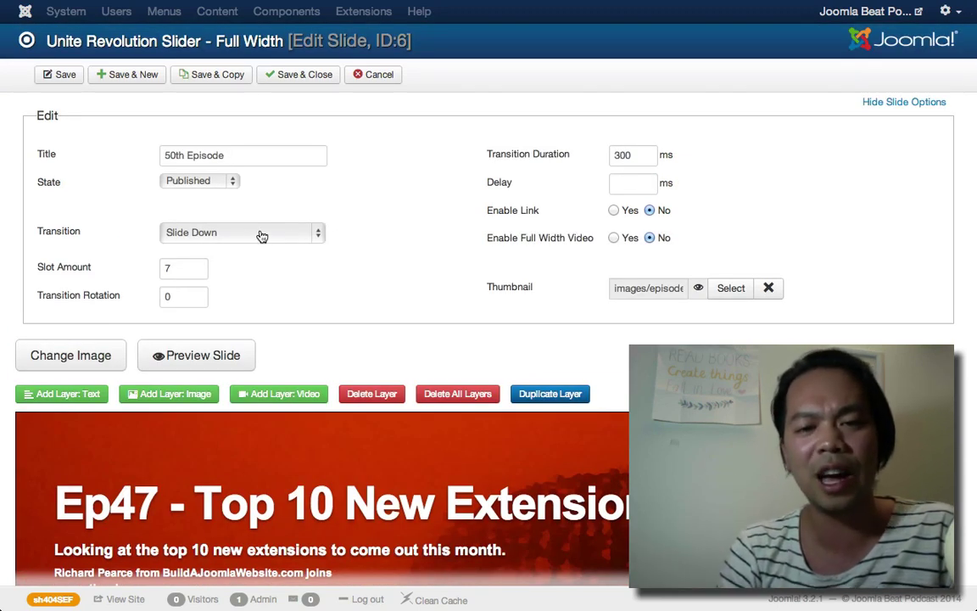
{"action": "mouse_move", "coordinate": [68, 268]}
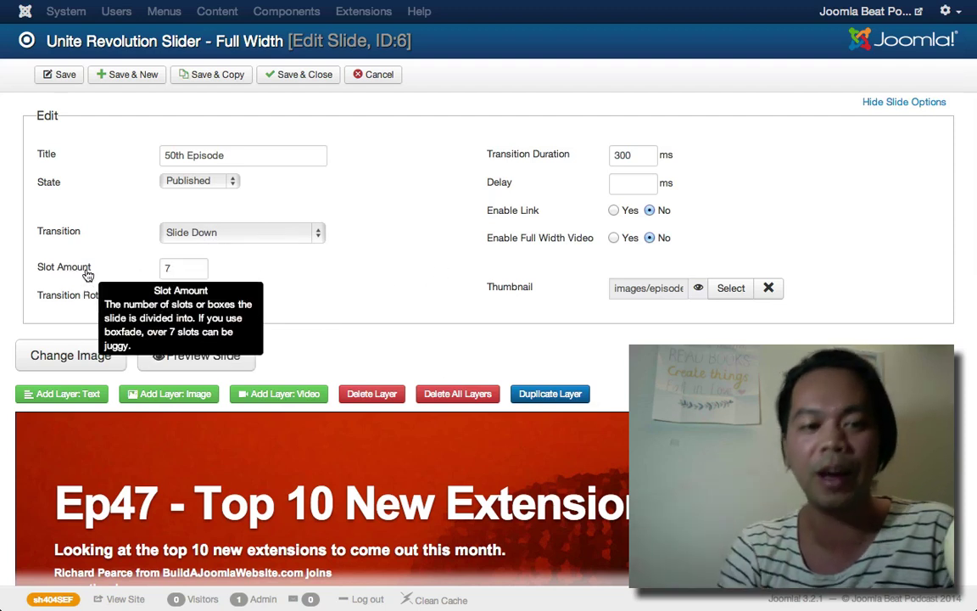
{"action": "mouse_move", "coordinate": [530, 157]}
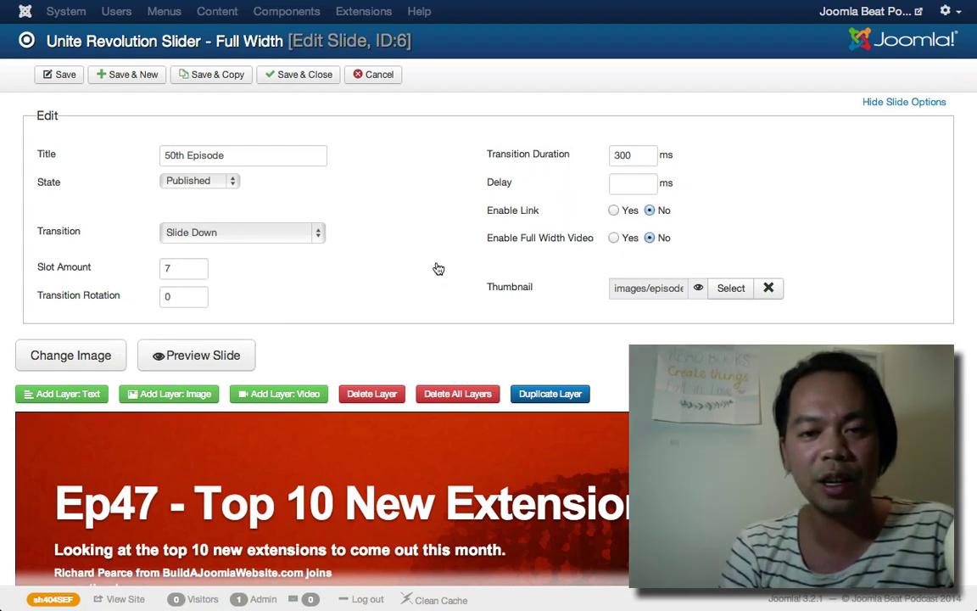
{"action": "scroll", "coordinate": [437, 268], "scroll_direction": "down", "scroll_amount": 2}
{"action": "scroll", "coordinate": [437, 268], "scroll_direction": "up", "scroll_amount": 1}
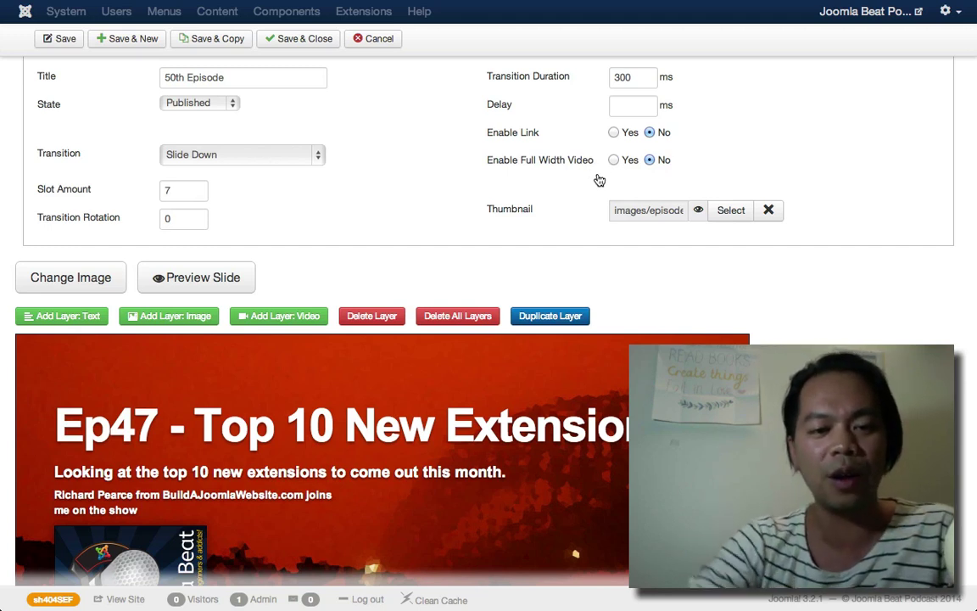
{"action": "scroll", "coordinate": [599, 180], "scroll_direction": "down", "scroll_amount": 1}
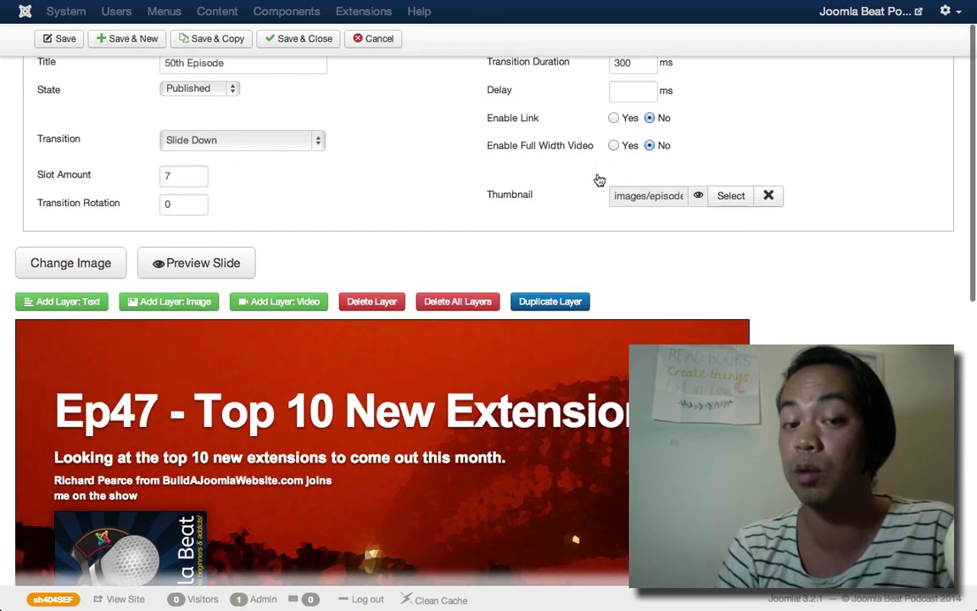
{"action": "scroll", "coordinate": [599, 180], "scroll_direction": "down", "scroll_amount": 1}
{"action": "scroll", "coordinate": [281, 196], "scroll_direction": "down", "scroll_amount": 1}
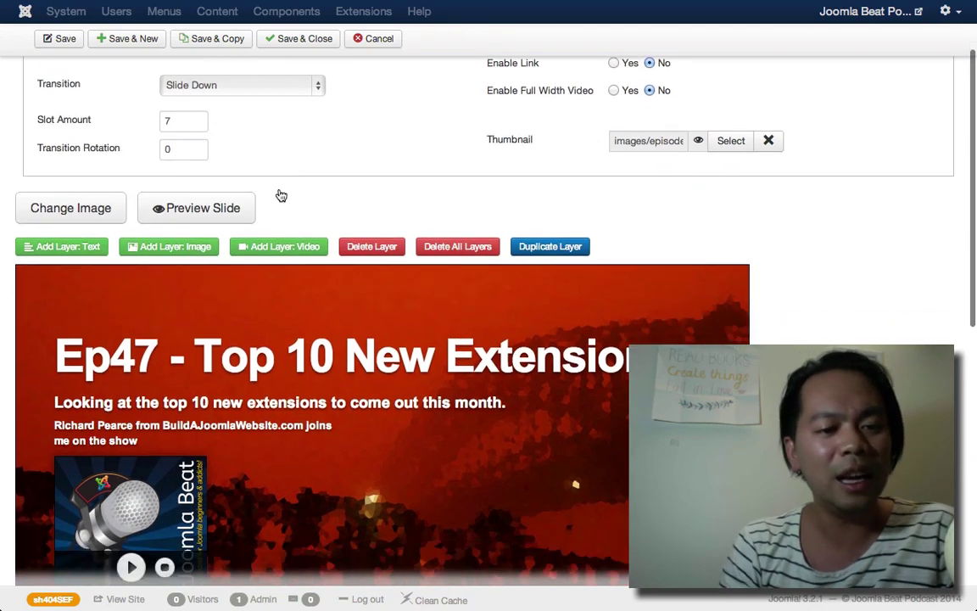
{"action": "scroll", "coordinate": [281, 196], "scroll_direction": "down", "scroll_amount": 4}
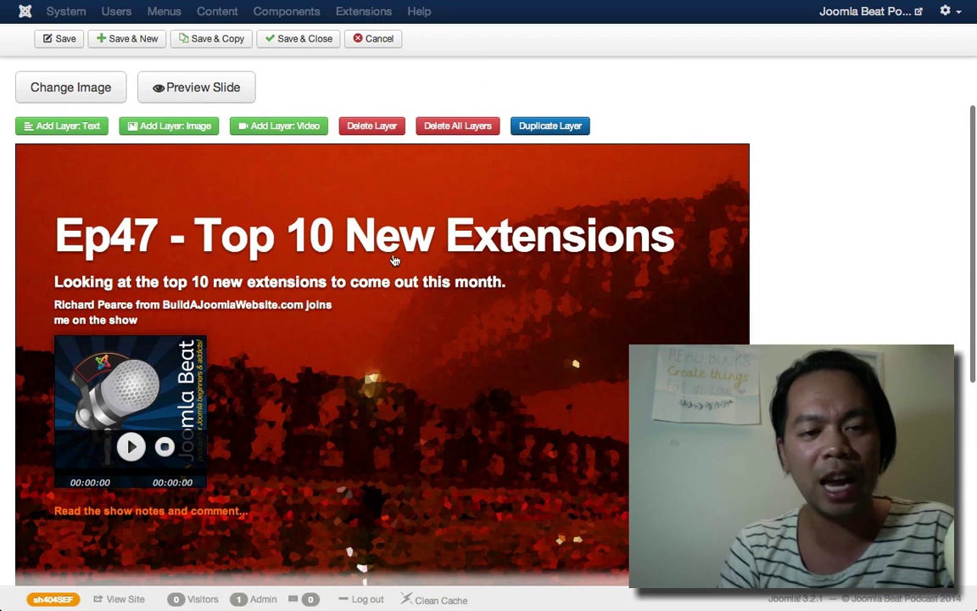
{"action": "scroll", "coordinate": [186, 240], "scroll_direction": "up", "scroll_amount": 9}
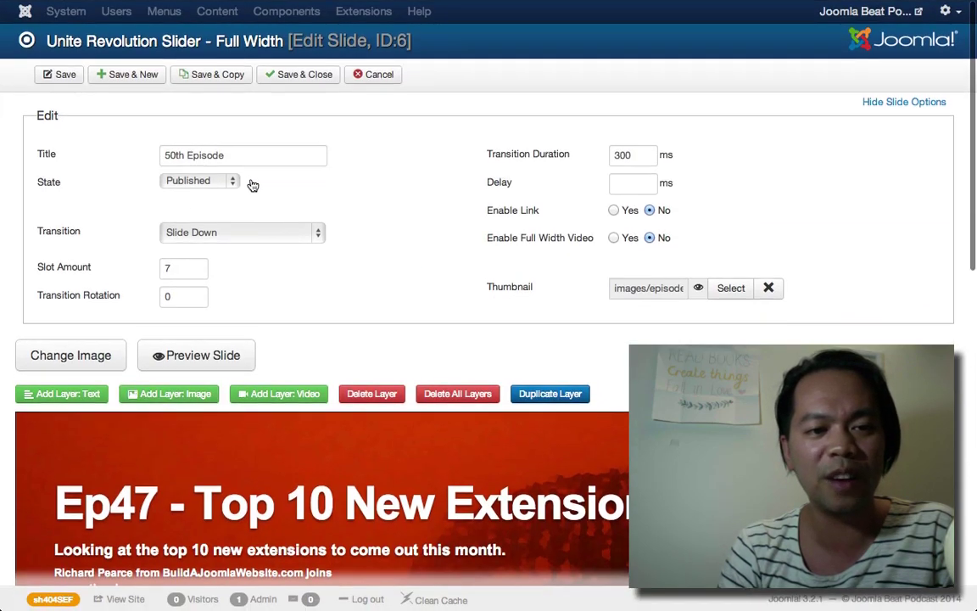
{"action": "scroll", "coordinate": [362, 197], "scroll_direction": "down", "scroll_amount": 4}
{"action": "scroll", "coordinate": [361, 197], "scroll_direction": "down", "scroll_amount": 5}
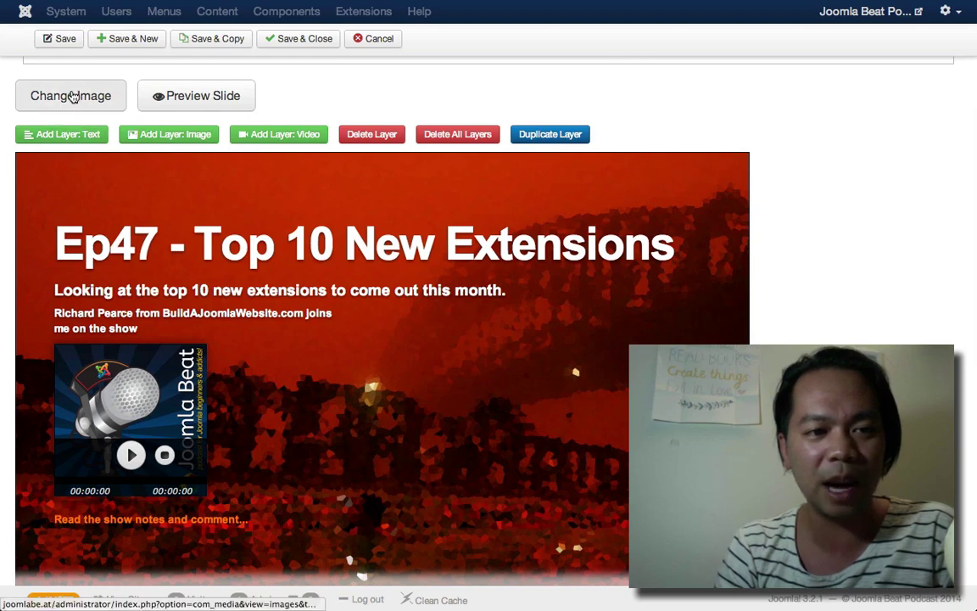
- Upload 50th-background.jpg and insert it as the slide's fireworks background image
{"action": "left_click", "coordinate": [73, 98]}
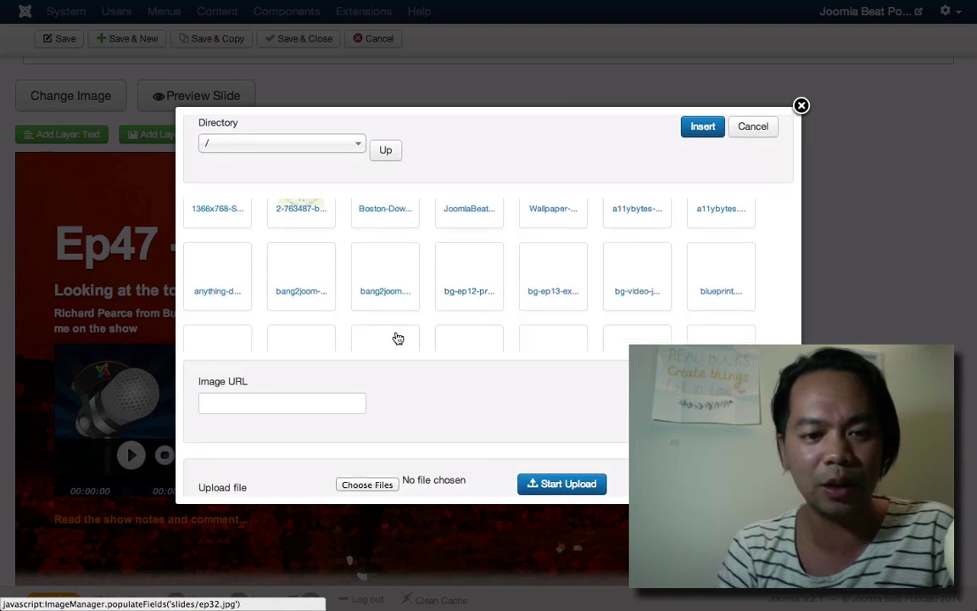
{"action": "scroll", "coordinate": [398, 337], "scroll_direction": "down", "scroll_amount": 1}
{"action": "scroll", "coordinate": [397, 337], "scroll_direction": "up", "scroll_amount": 2}
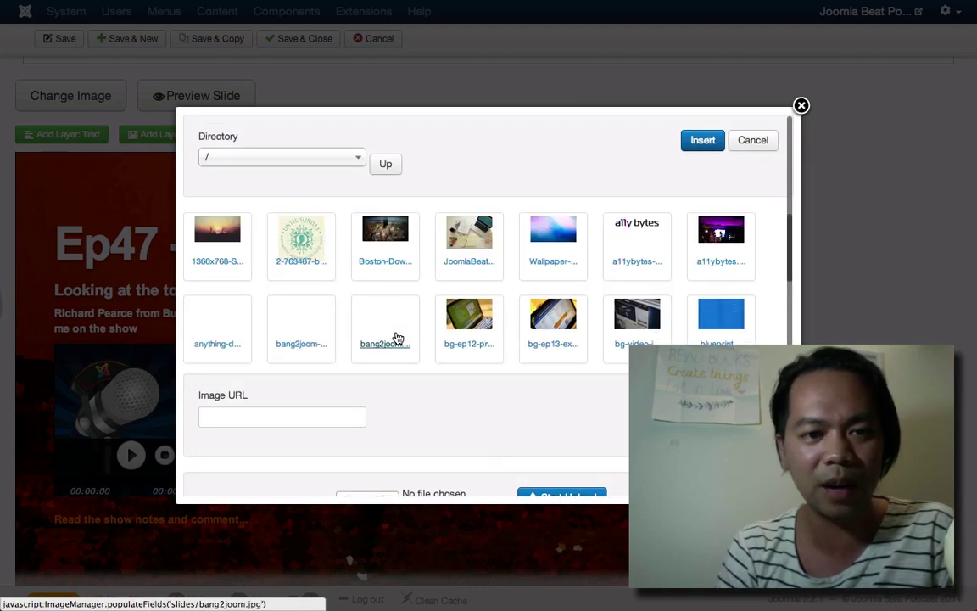
{"action": "scroll", "coordinate": [398, 337], "scroll_direction": "down", "scroll_amount": 2}
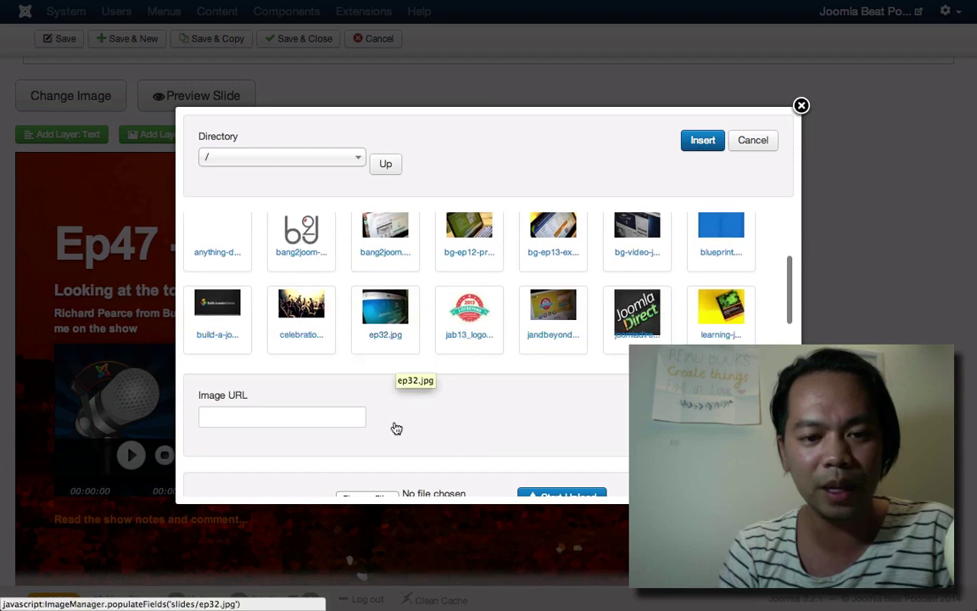
{"action": "scroll", "coordinate": [394, 427], "scroll_direction": "down", "scroll_amount": 2}
{"action": "left_click", "coordinate": [374, 444]}
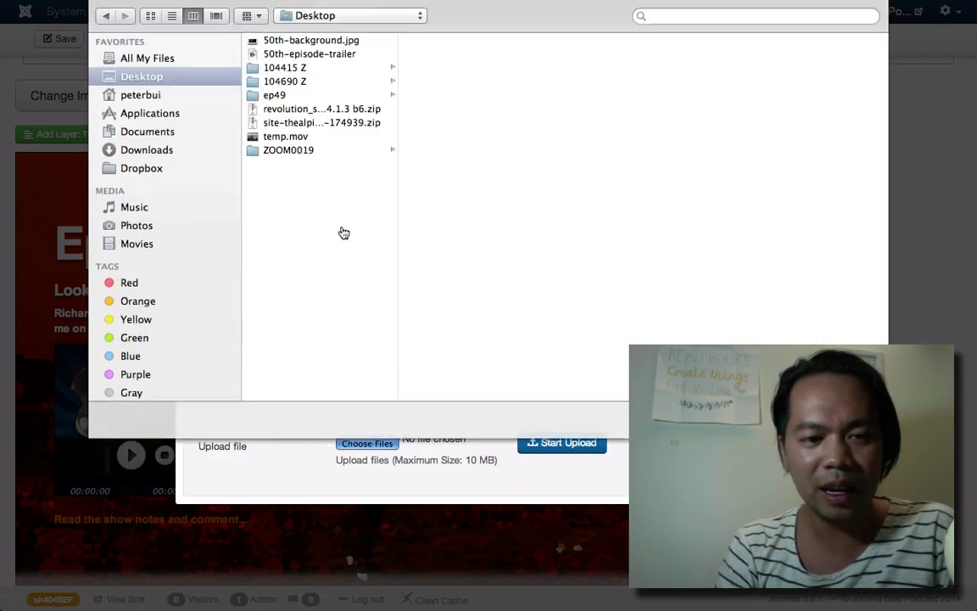
{"action": "double_click", "coordinate": [306, 42]}
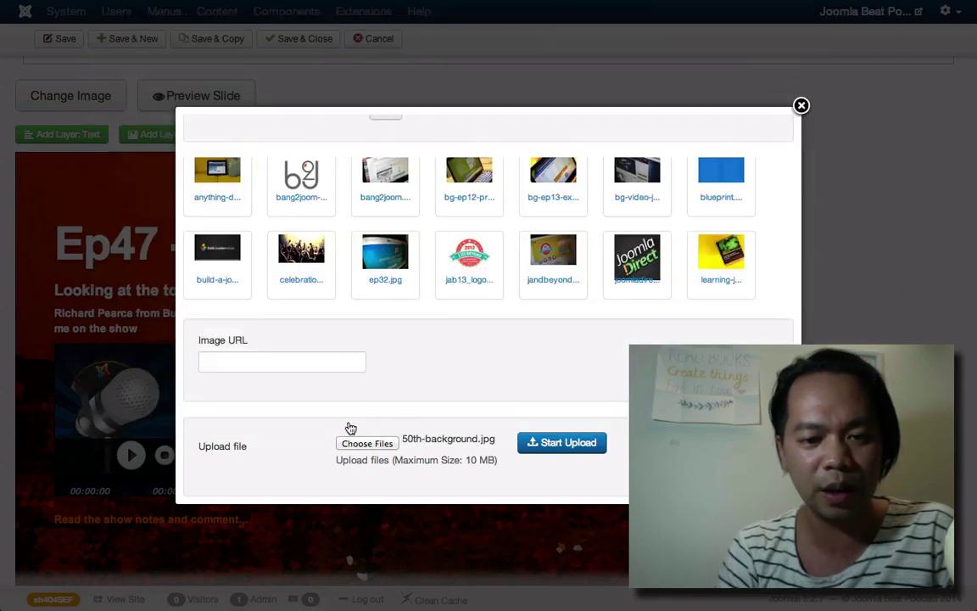
{"action": "left_click", "coordinate": [563, 452]}
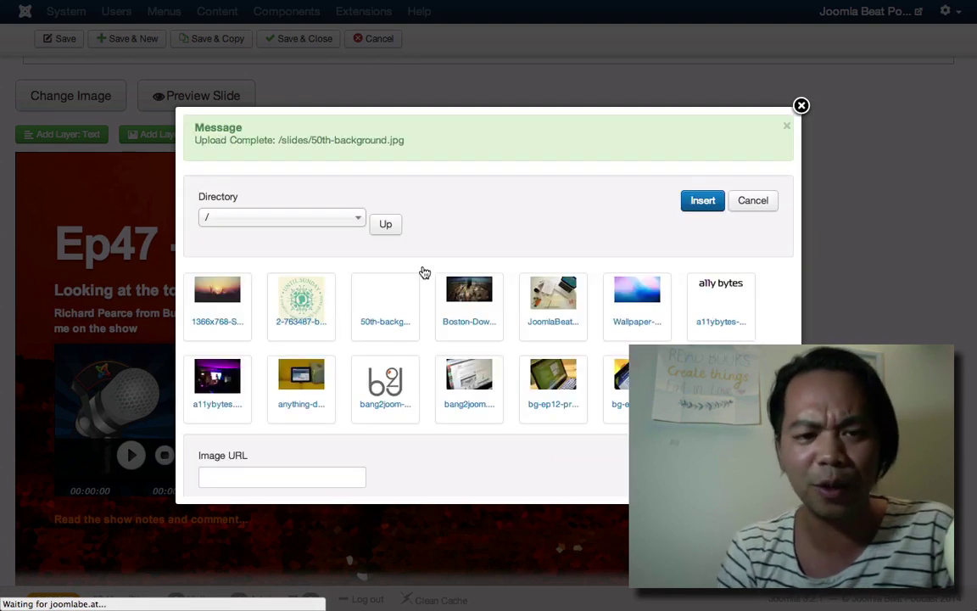
{"action": "left_click", "coordinate": [388, 316]}
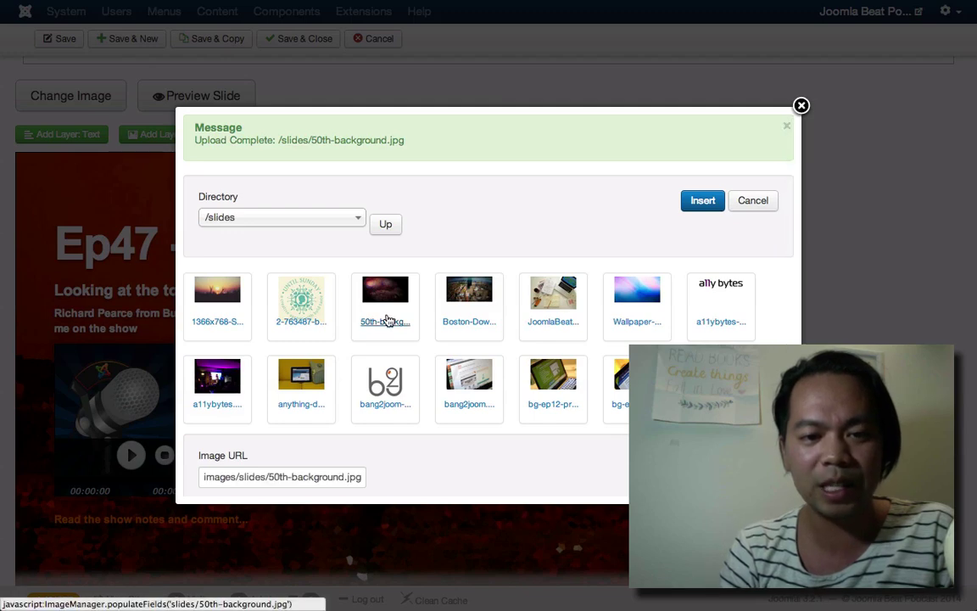
{"action": "left_click", "coordinate": [703, 204]}
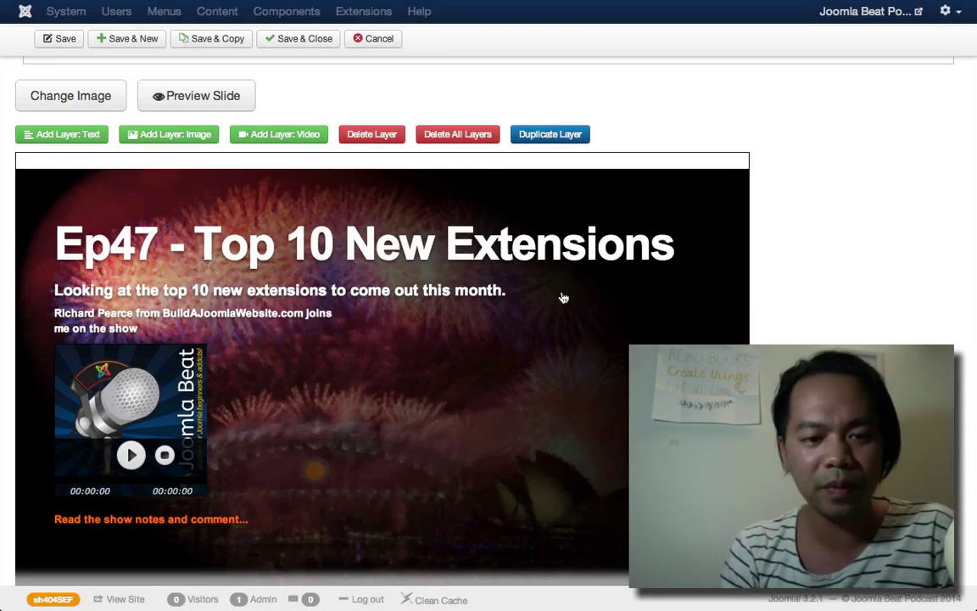
{"action": "scroll", "coordinate": [823, 304], "scroll_direction": "down", "scroll_amount": 3}
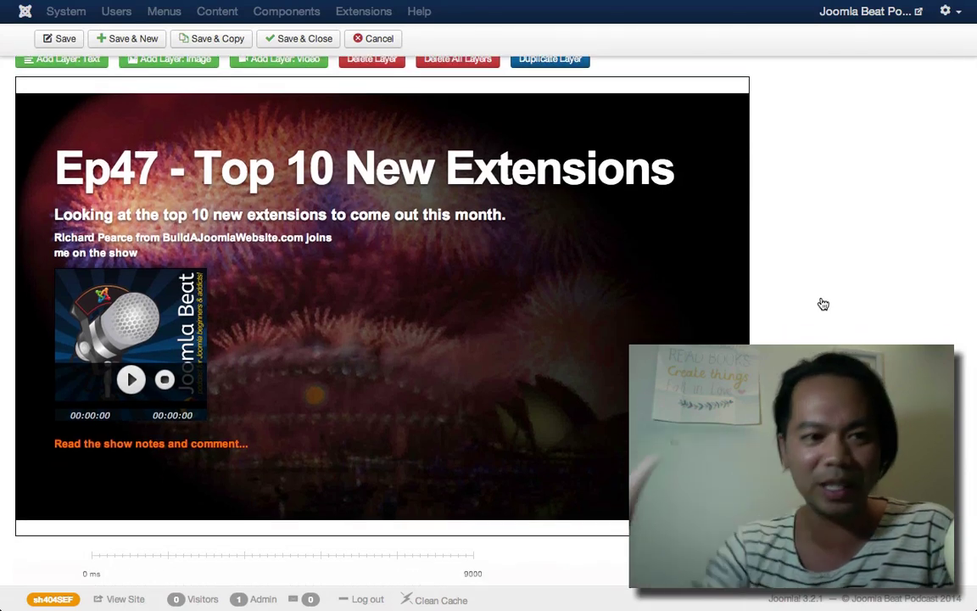
{"action": "scroll", "coordinate": [823, 304], "scroll_direction": "down", "scroll_amount": 3}
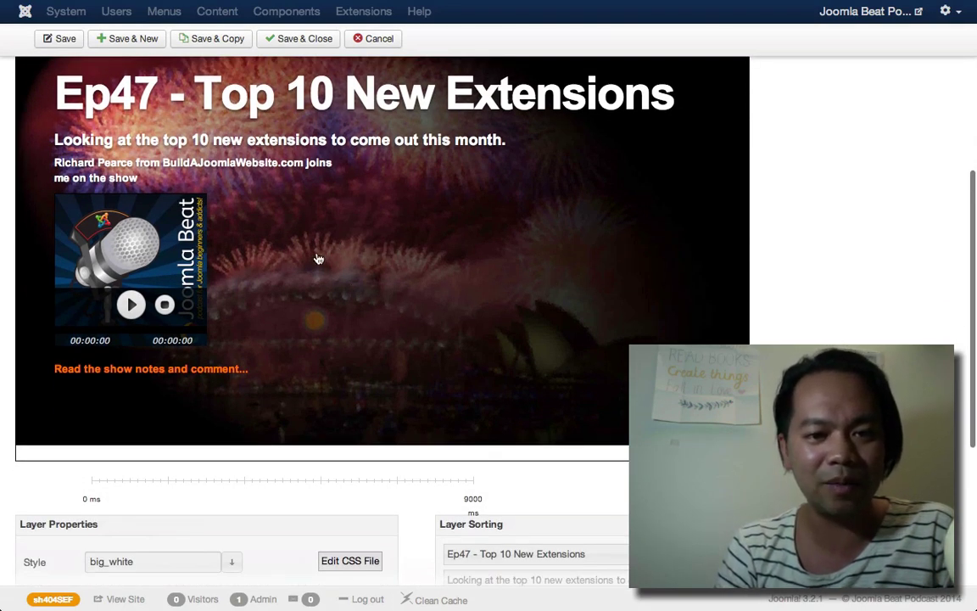
{"action": "scroll", "coordinate": [374, 275], "scroll_direction": "down", "scroll_amount": 2}
{"action": "scroll", "coordinate": [375, 275], "scroll_direction": "up", "scroll_amount": 3}
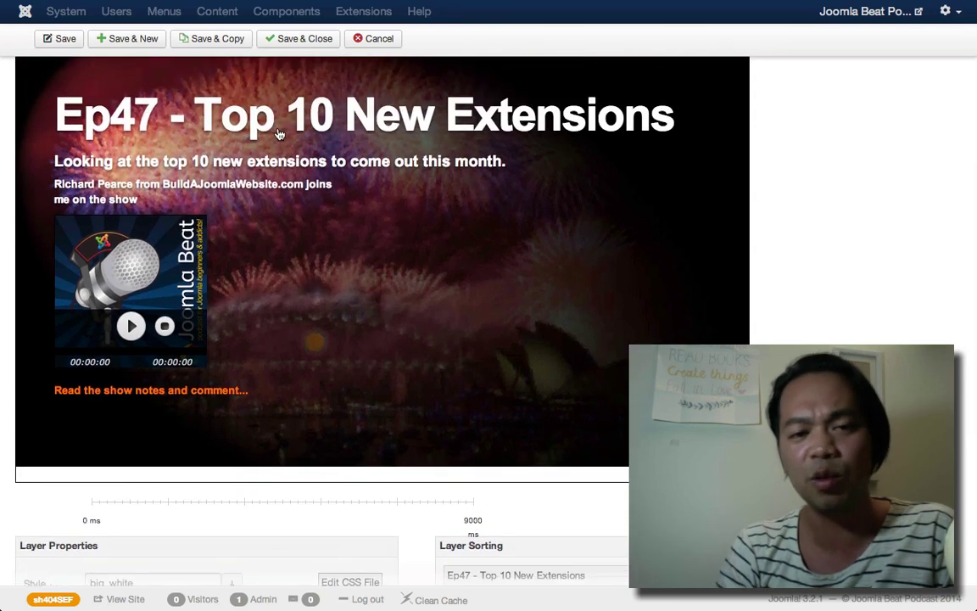
{"action": "scroll", "coordinate": [280, 134], "scroll_direction": "up", "scroll_amount": 2}
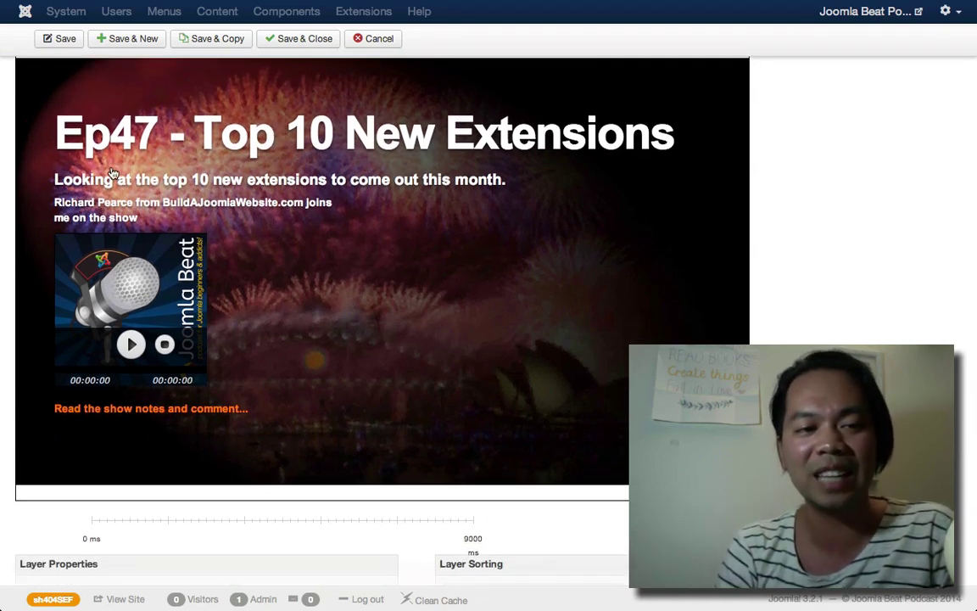
{"action": "scroll", "coordinate": [173, 177], "scroll_direction": "down", "scroll_amount": 5}
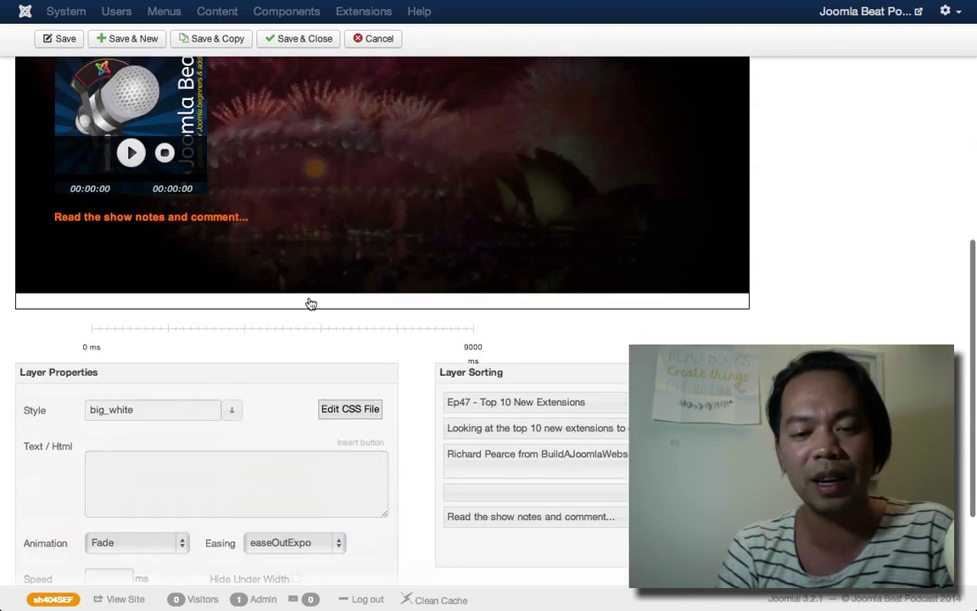
{"action": "scroll", "coordinate": [310, 304], "scroll_direction": "up", "scroll_amount": 4}
- Select the Ep47 title layer and drag it further right on the slide
{"action": "left_click", "coordinate": [373, 119]}
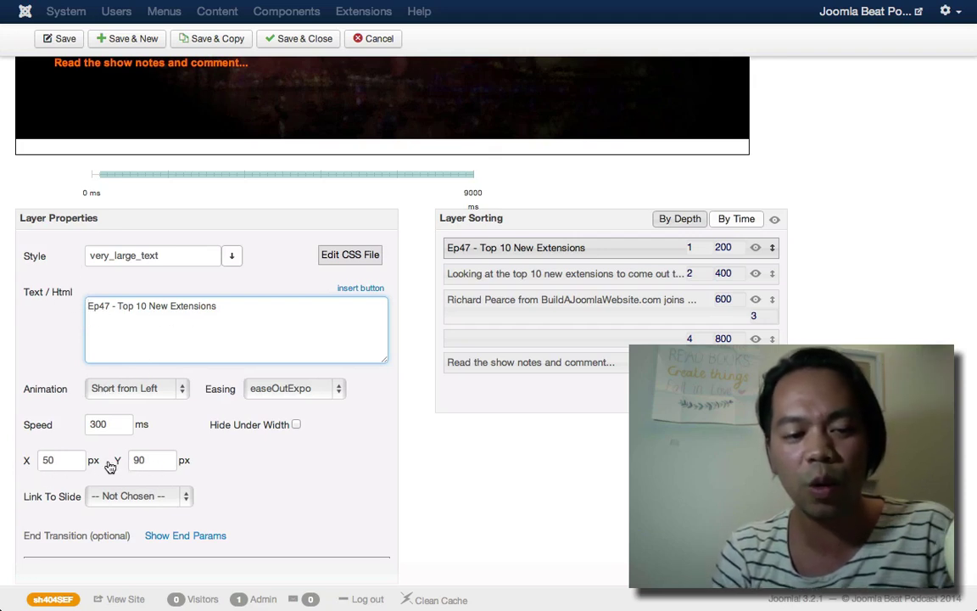
{"action": "scroll", "coordinate": [299, 449], "scroll_direction": "up", "scroll_amount": 6}
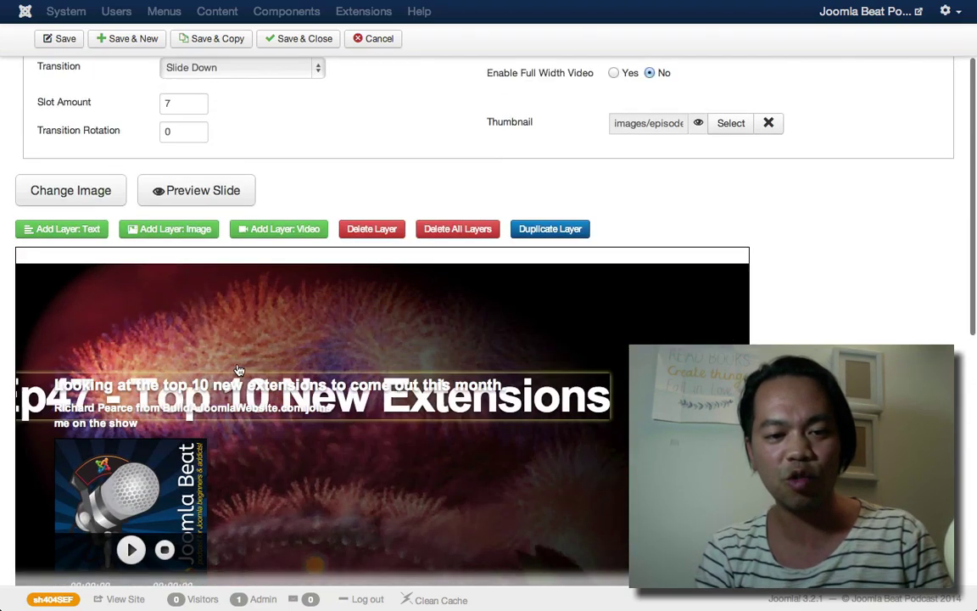
{"action": "left_click_drag", "start_coordinate": [286, 328], "coordinate": [383, 337]}
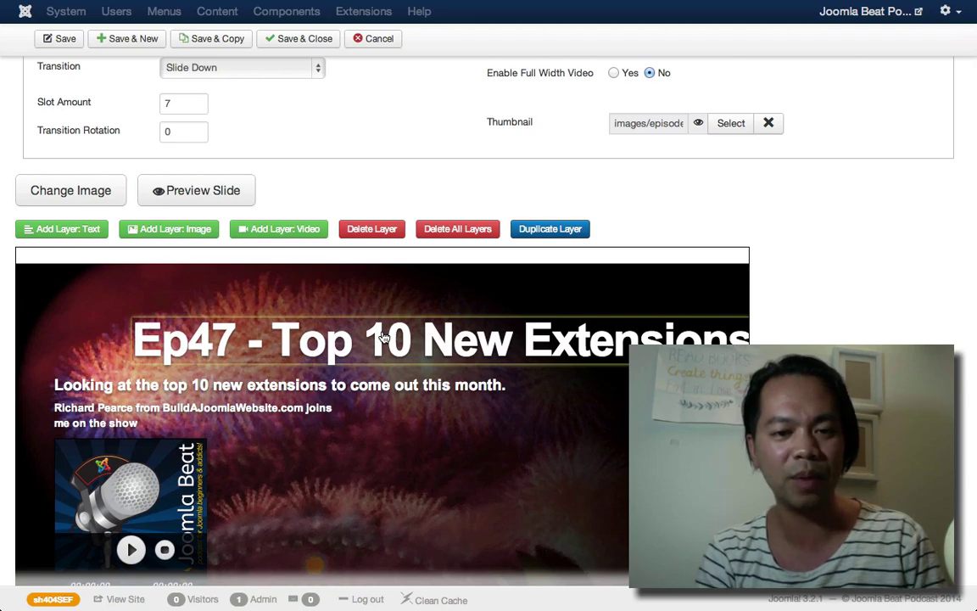
{"action": "scroll", "coordinate": [687, 320], "scroll_direction": "down", "scroll_amount": 5}
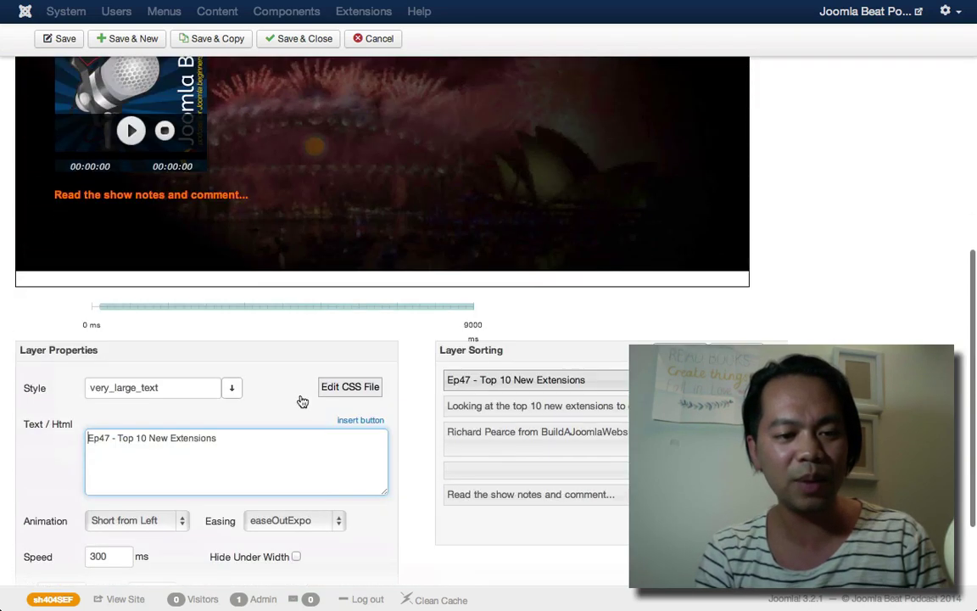
{"action": "scroll", "coordinate": [168, 466], "scroll_direction": "down", "scroll_amount": 2}
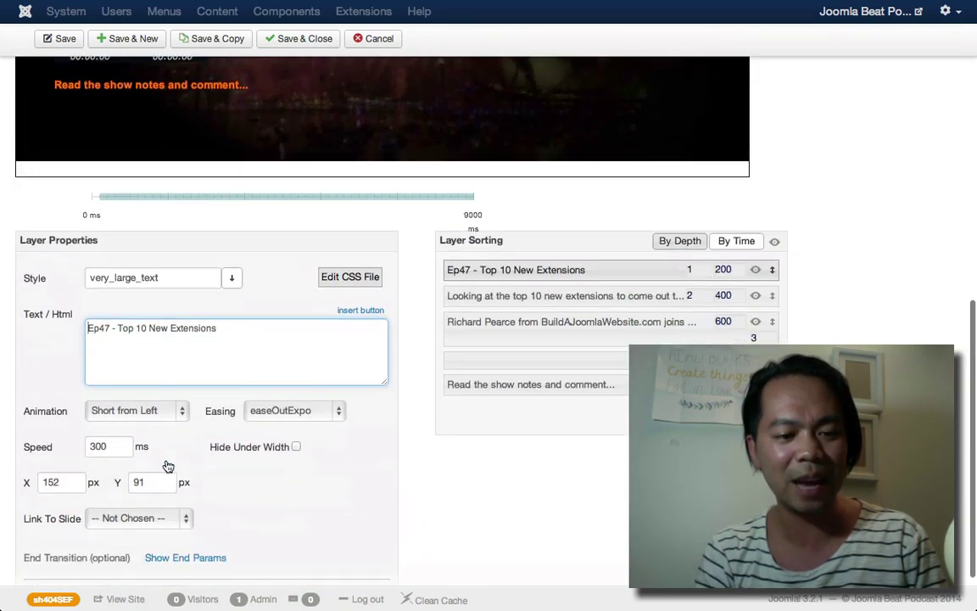
- Set the title layer's X position to 50 (Y 90) and its speed to 300 ms
{"action": "double_click", "coordinate": [58, 485]}
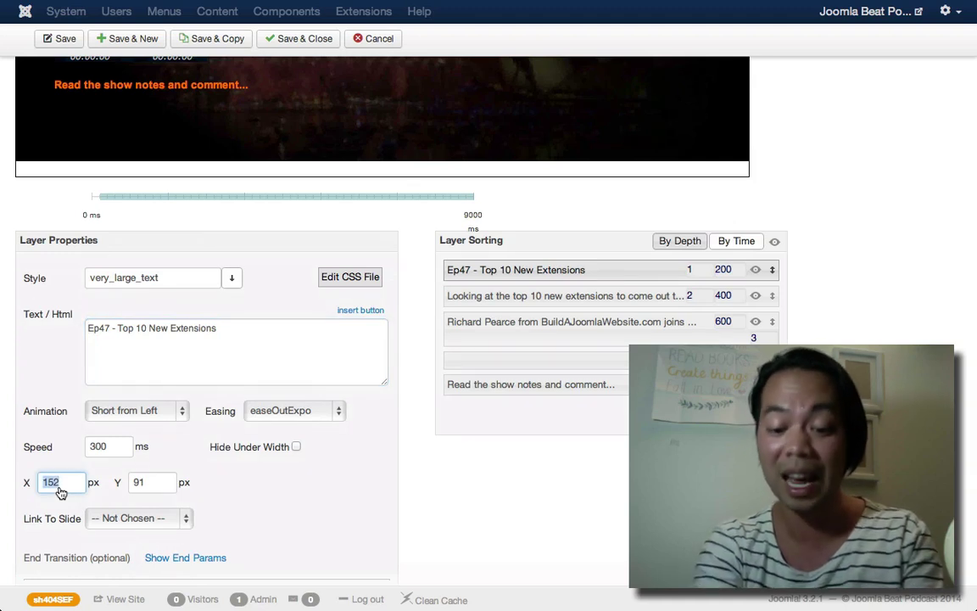
{"action": "type", "text": "50"}
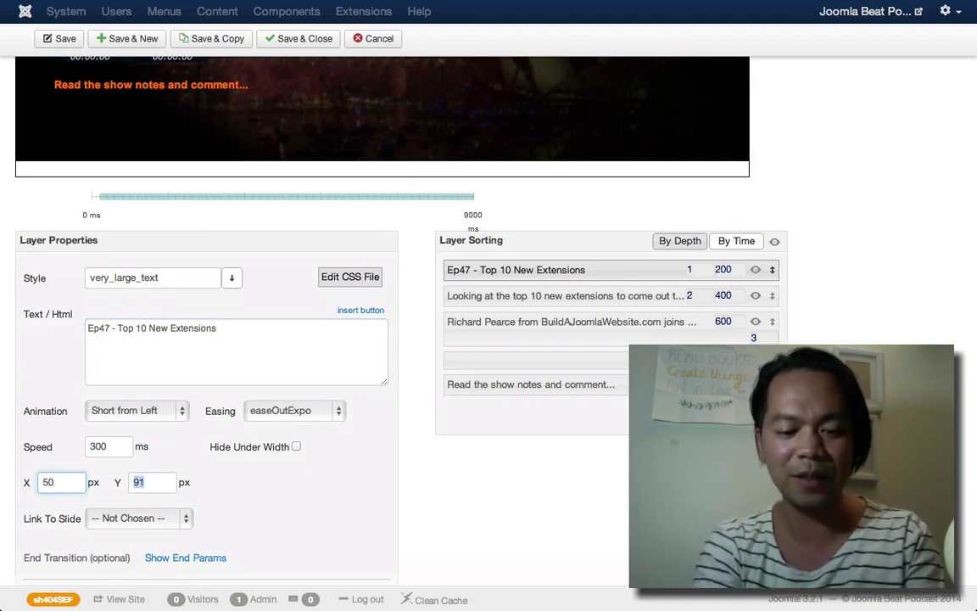
{"action": "key", "text": "Tab"}
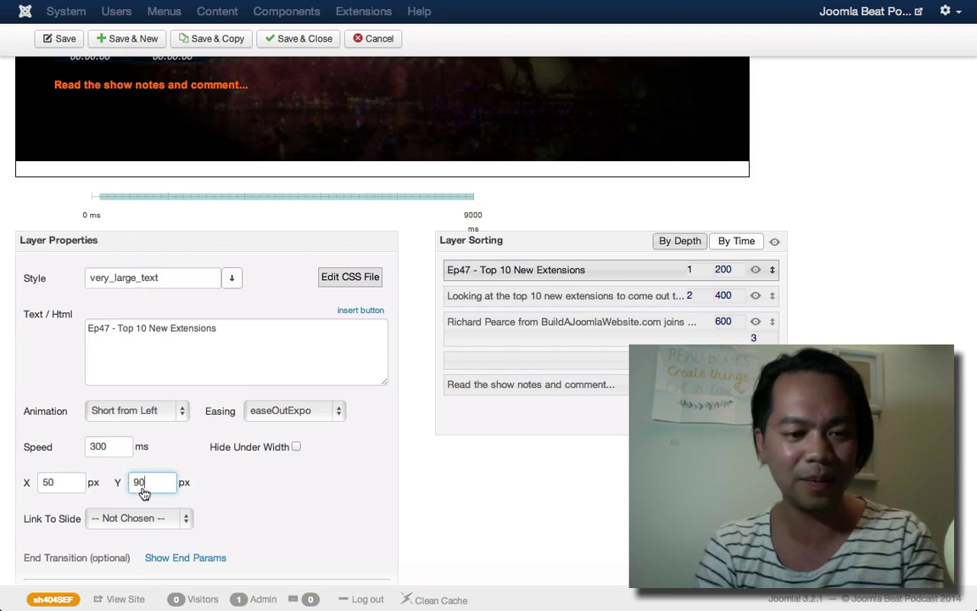
{"action": "left_click", "coordinate": [117, 454]}
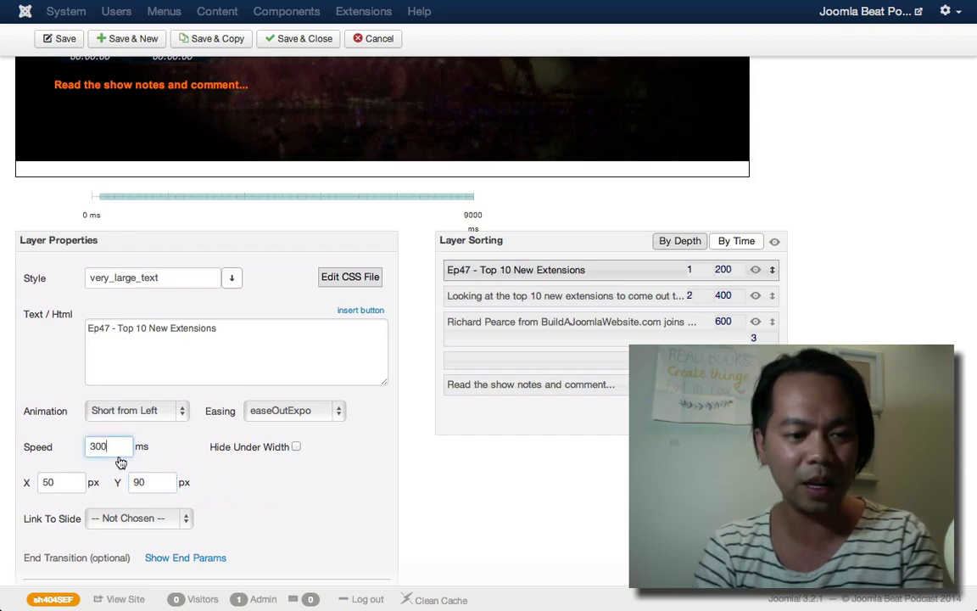
{"action": "key", "text": "Tab"}
{"action": "scroll", "coordinate": [357, 470], "scroll_direction": "up", "scroll_amount": 5}
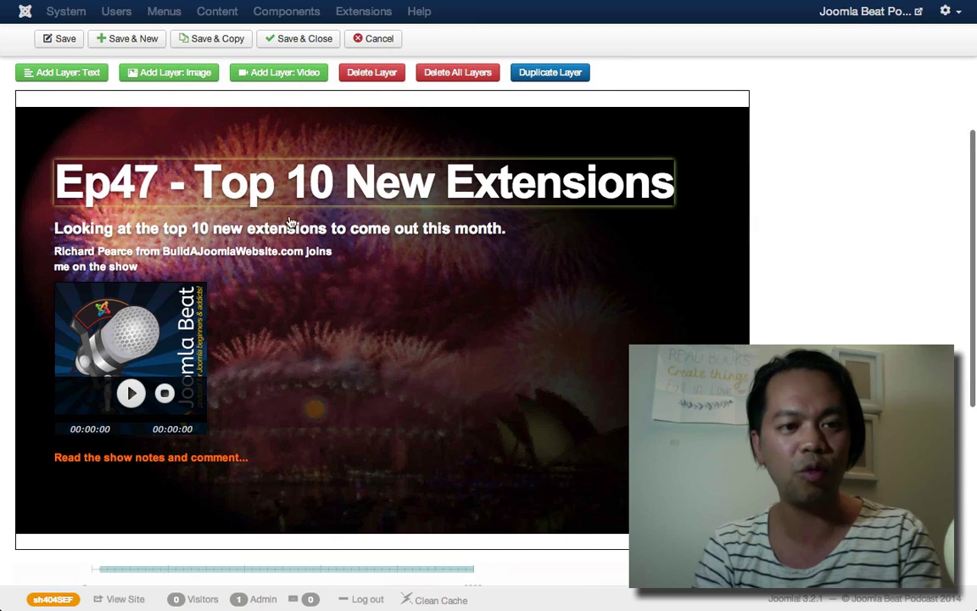
{"action": "scroll", "coordinate": [290, 222], "scroll_direction": "down", "scroll_amount": 4}
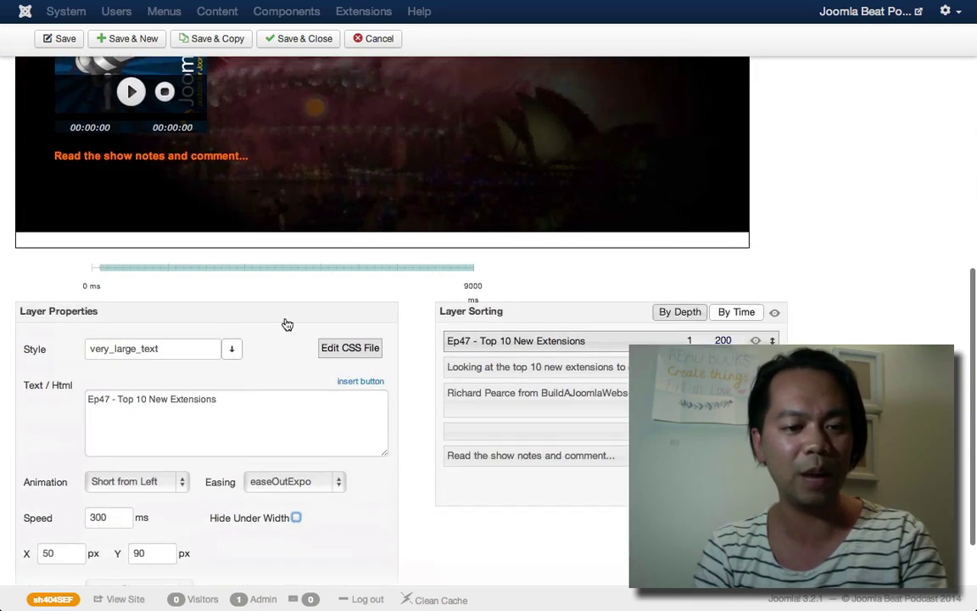
- Replace the Ep47 title text with '50th Episode Coming Right Up!'
{"action": "triple_click", "coordinate": [240, 404]}
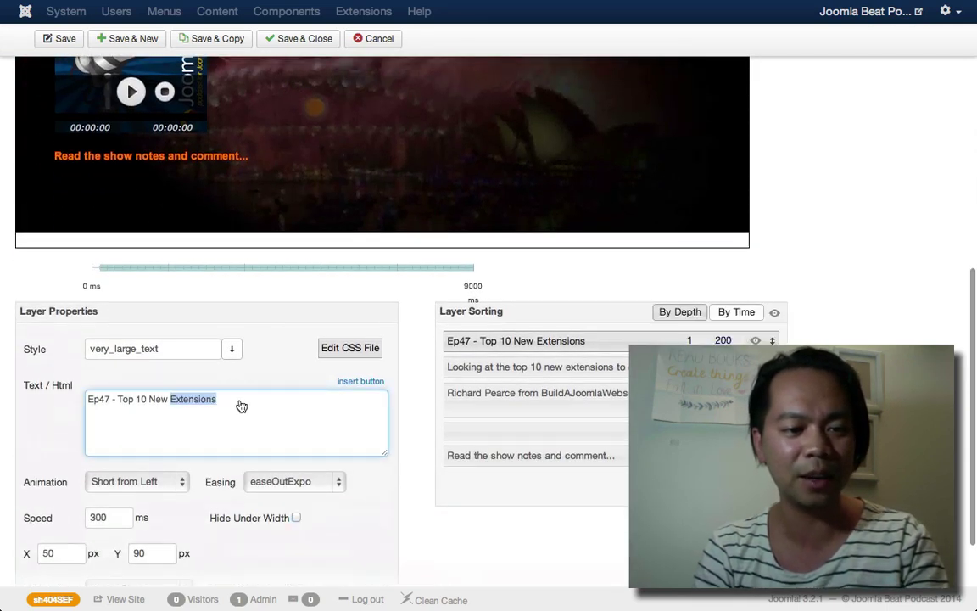
{"action": "type", "text": "50th Episode"}
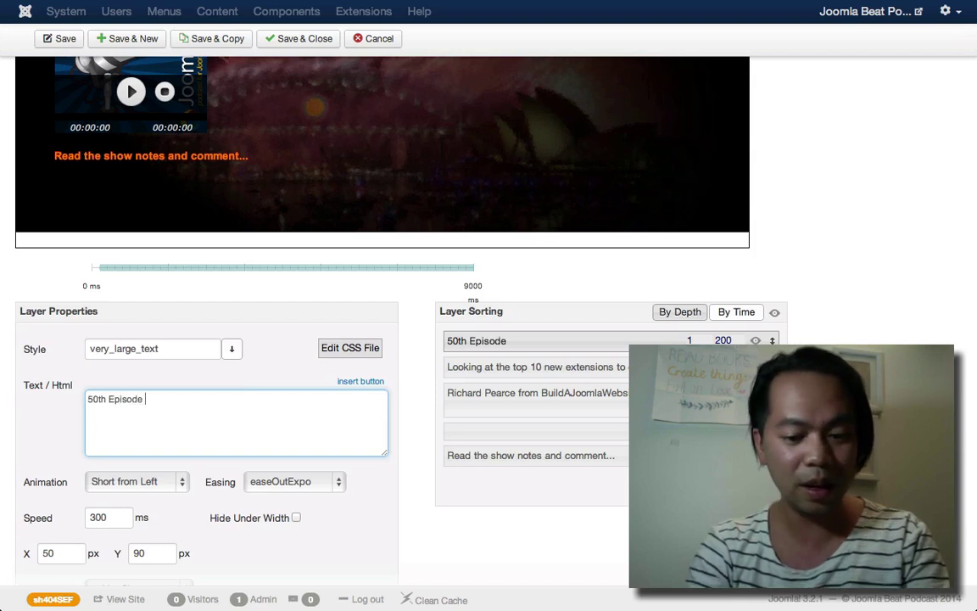
{"action": "type", "text": "oming Right Up!"}
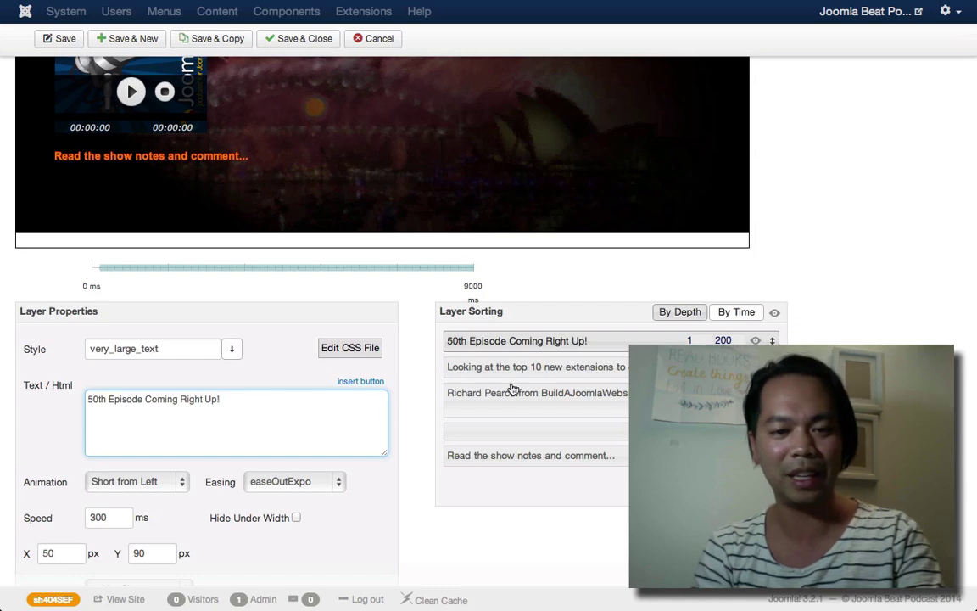
{"action": "scroll", "coordinate": [568, 394], "scroll_direction": "down", "scroll_amount": 1}
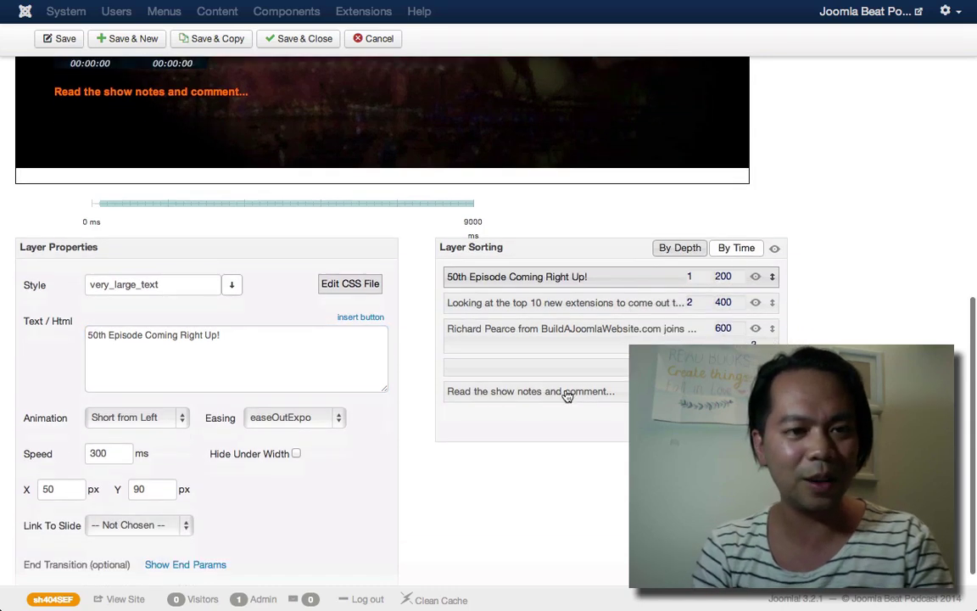
{"action": "scroll", "coordinate": [567, 396], "scroll_direction": "up", "scroll_amount": 8}
- Replace the subheading with 'Having a panel of experts talking about the Joomla' eco system line
{"action": "left_click", "coordinate": [193, 288]}
{"action": "scroll", "coordinate": [203, 305], "scroll_direction": "down", "scroll_amount": 8}
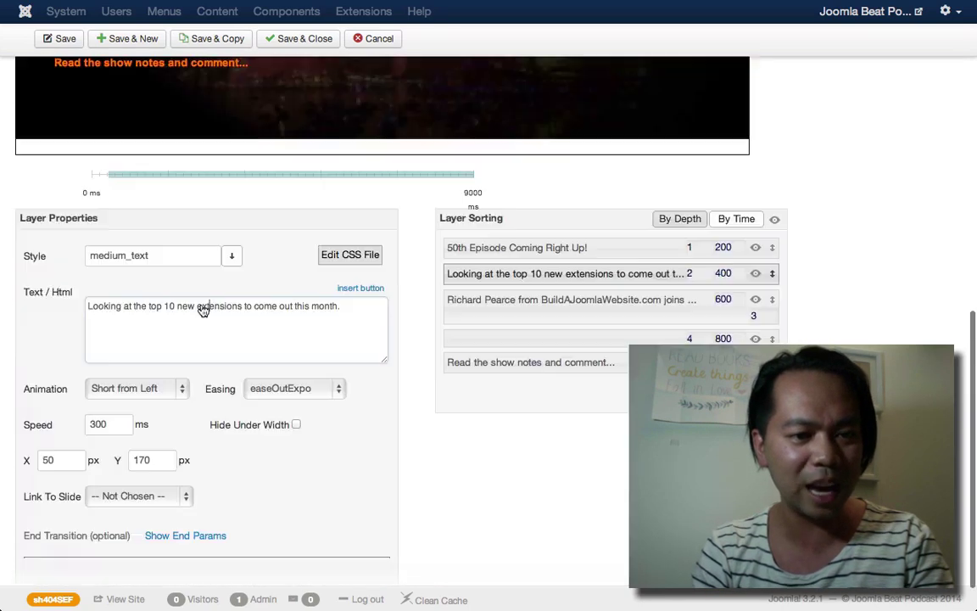
{"action": "left_click", "coordinate": [208, 306]}
{"action": "triple_click", "coordinate": [367, 315]}
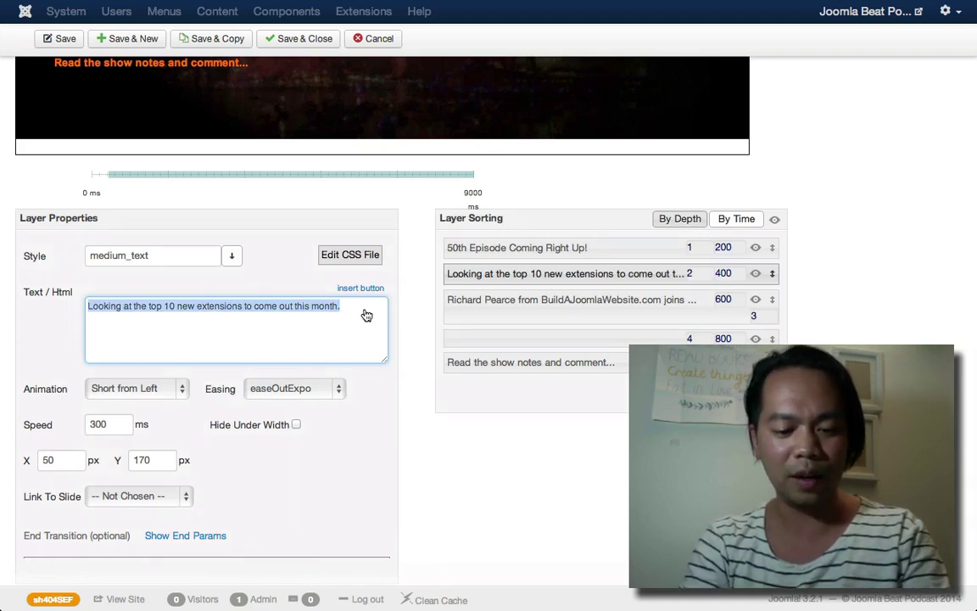
{"action": "type", "text": "Having a panel of exper"}
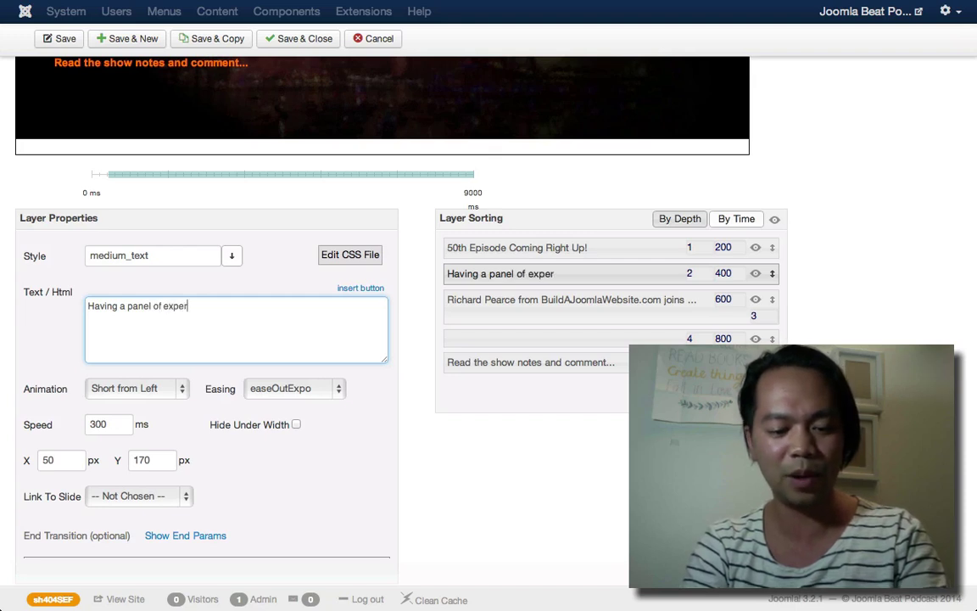
{"action": "type", "text": "ts talking abou"}
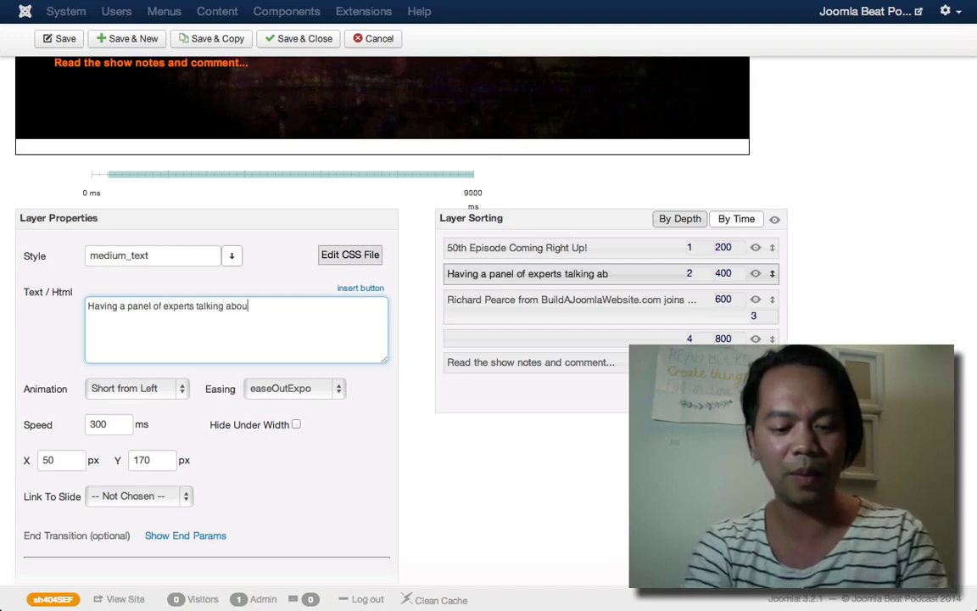
{"action": "type", "text": "t the Joomla eco system!"}
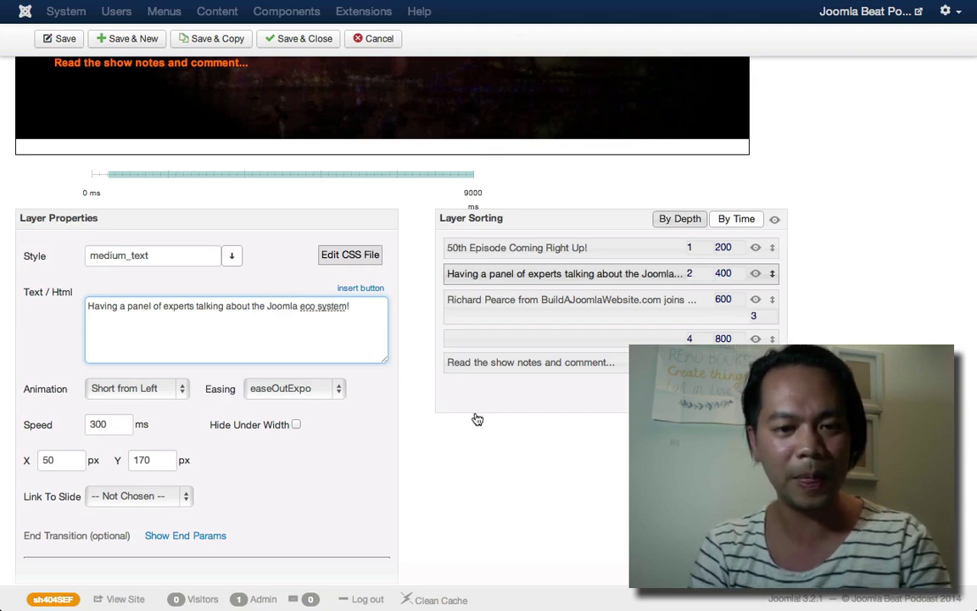
{"action": "scroll", "coordinate": [471, 441], "scroll_direction": "up", "scroll_amount": 5}
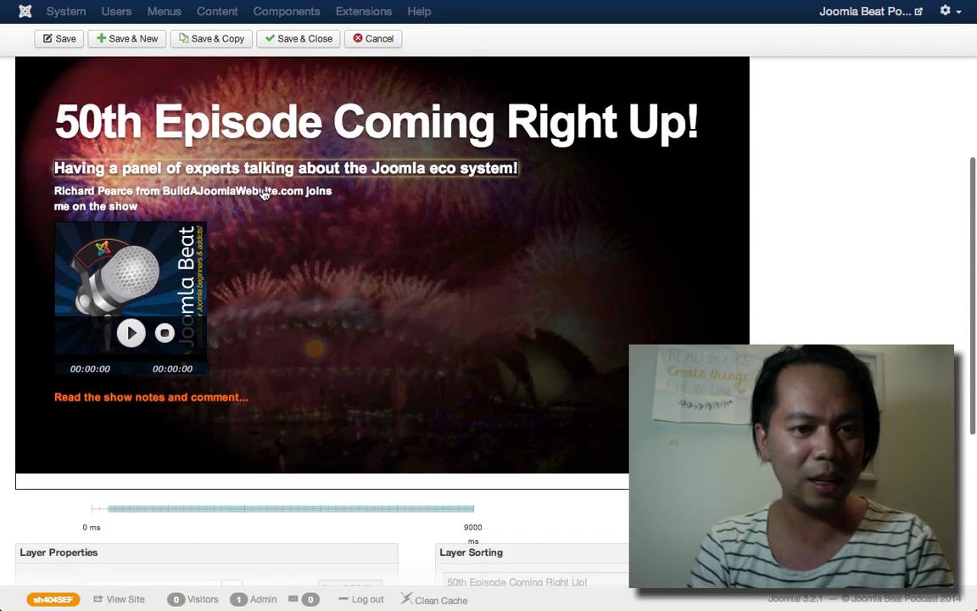
- Replace the guest caption text with a 'Join me for the 50th episode' invitation
{"action": "left_click", "coordinate": [237, 185]}
{"action": "scroll", "coordinate": [368, 221], "scroll_direction": "down", "scroll_amount": 5}
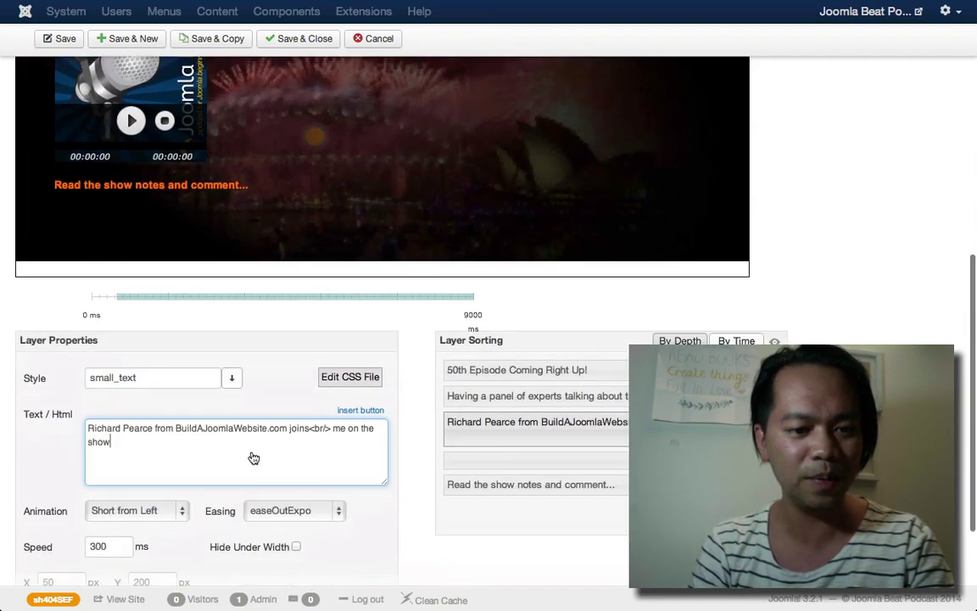
{"action": "triple_click", "coordinate": [195, 442]}
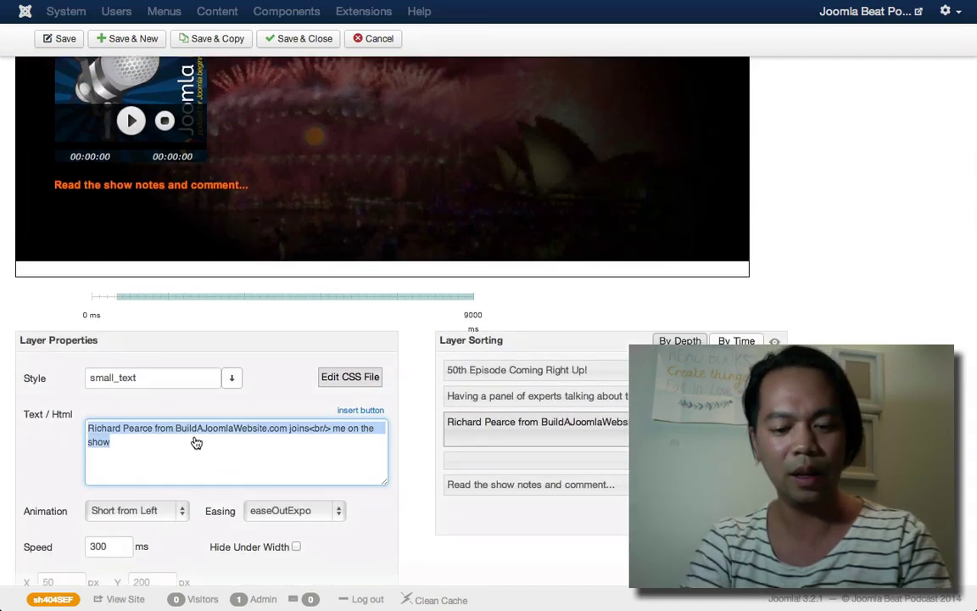
{"action": "type", "text": "Join me for the 50th ep"}
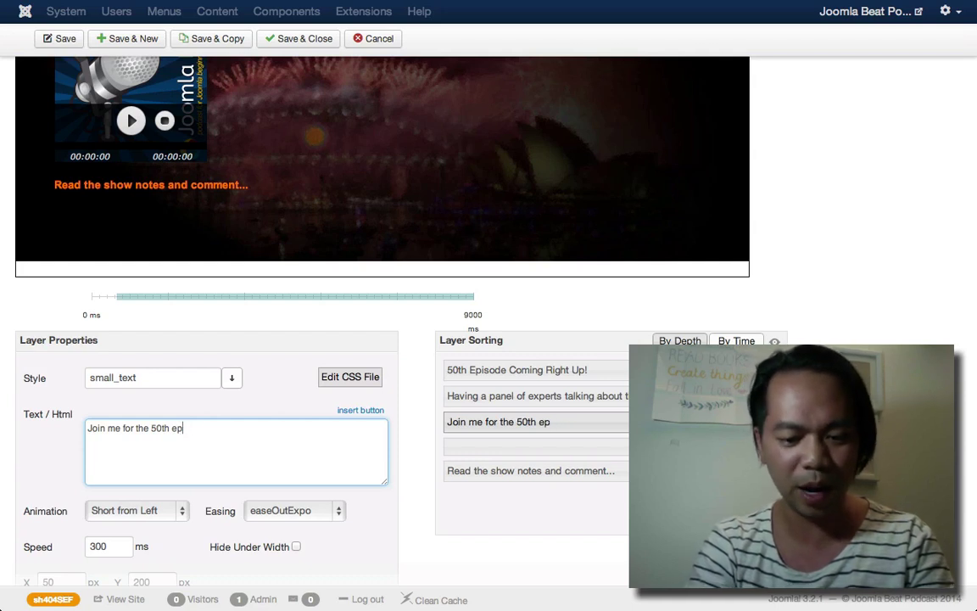
{"action": "type", "text": "sidsode"}
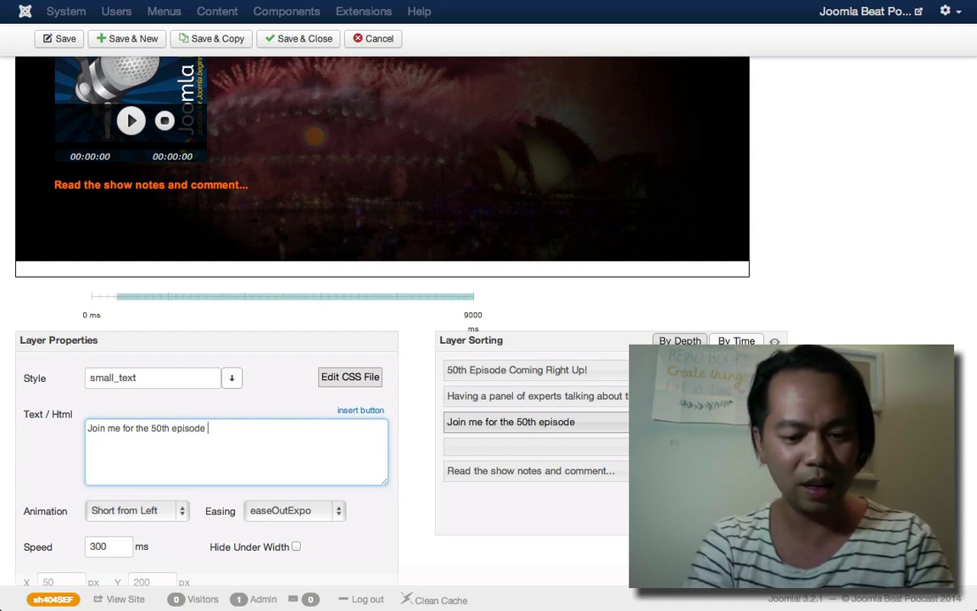
{"action": "type", "text": " talking all about Joomla</br>"}
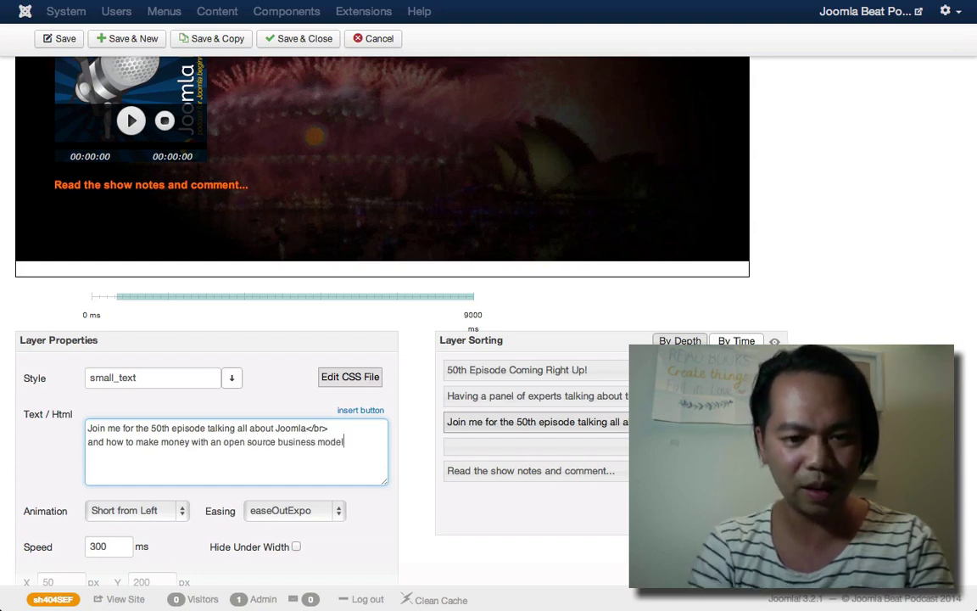
{"action": "scroll", "coordinate": [273, 491], "scroll_direction": "up", "scroll_amount": 1}
- Fix the caption's typo and move the </br> line break from after 'Joomla' to after 'and'
{"action": "key", "text": "BackSpace"}
{"action": "key", "text": "BackSpace"}
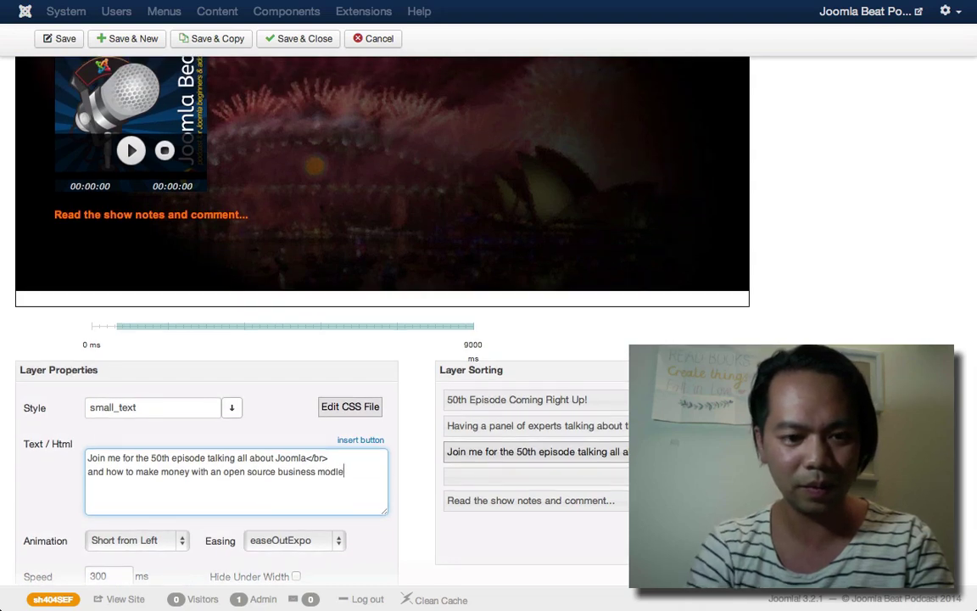
{"action": "key", "text": "BackSpace"}
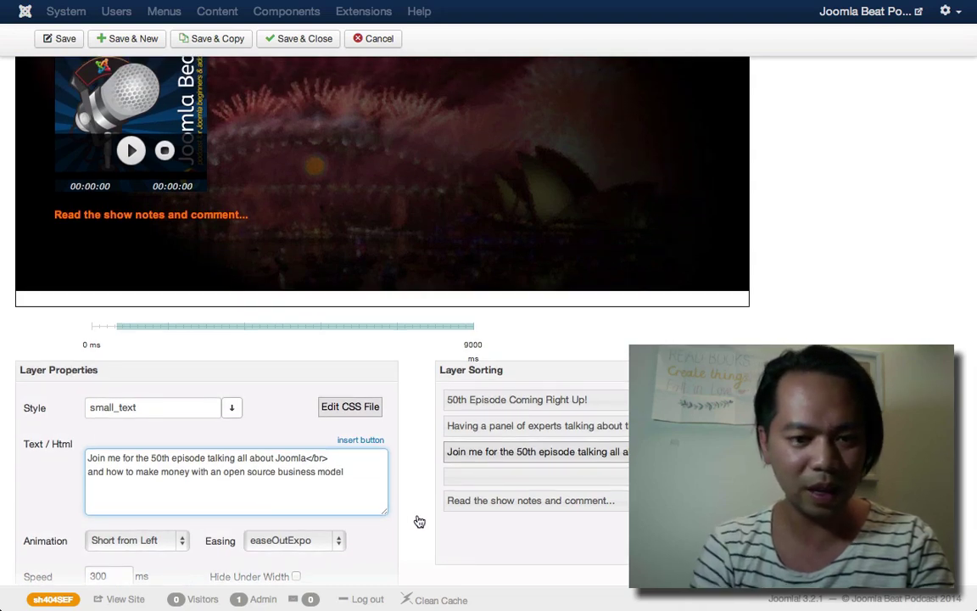
{"action": "scroll", "coordinate": [412, 517], "scroll_direction": "up", "scroll_amount": 5}
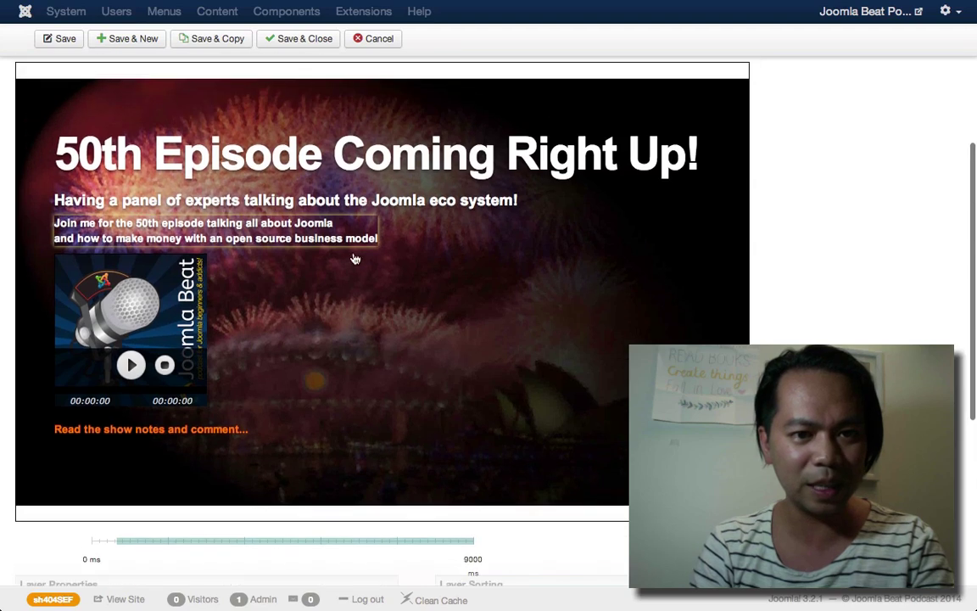
{"action": "scroll", "coordinate": [364, 274], "scroll_direction": "down", "scroll_amount": 5}
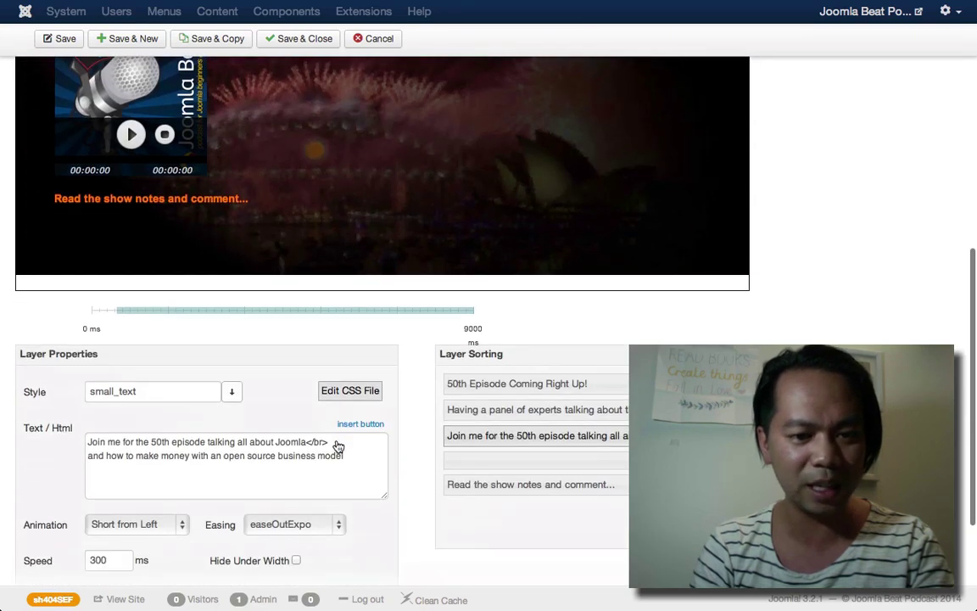
{"action": "left_click", "coordinate": [338, 445]}
{"action": "key", "text": "shift+Left"}
{"action": "key", "text": "shift+Left"}
{"action": "key", "text": "shift+Left"}
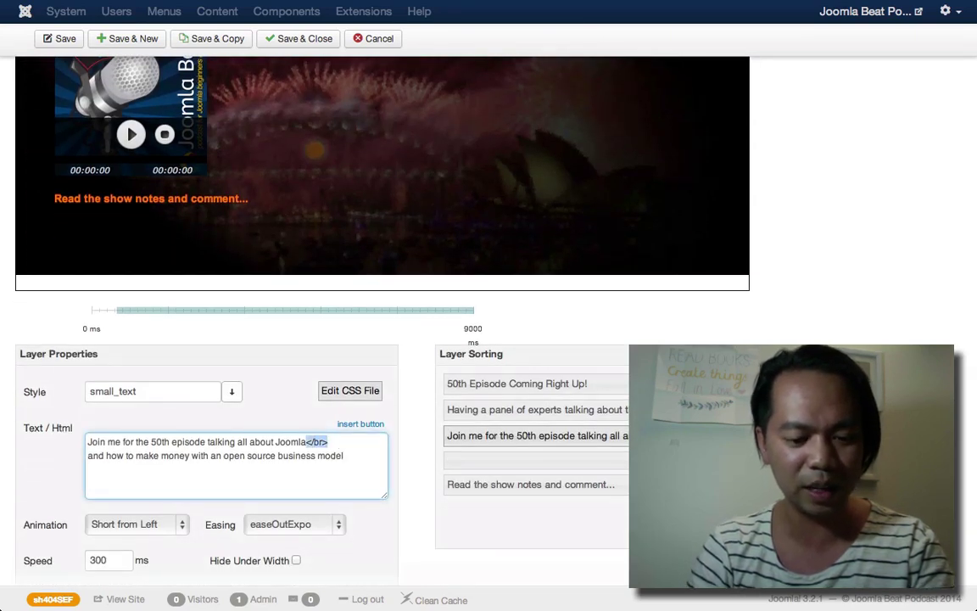
{"action": "key", "text": "BackSpace"}
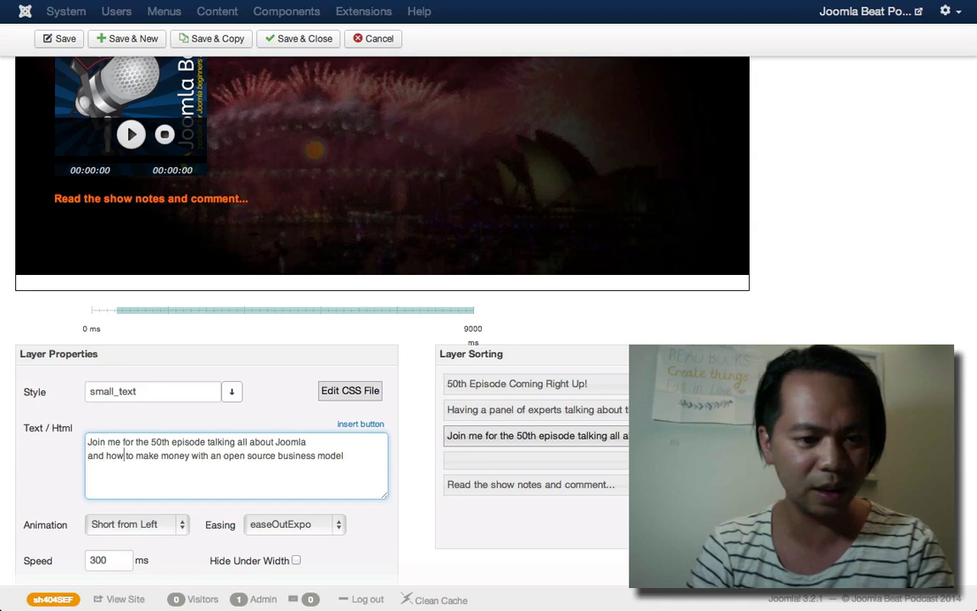
{"action": "type", "text": "</br>"}
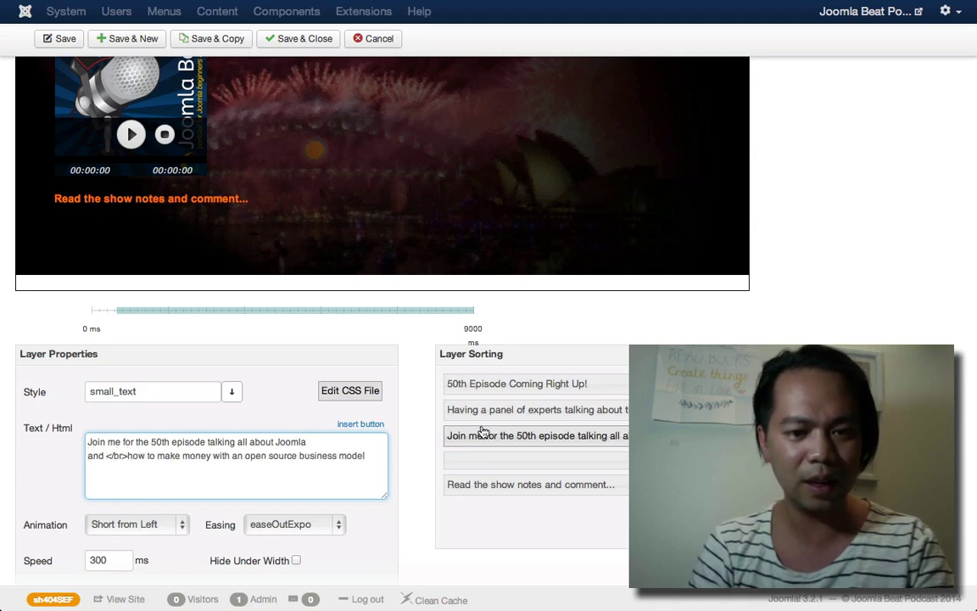
{"action": "scroll", "coordinate": [424, 440], "scroll_direction": "up", "scroll_amount": 5}
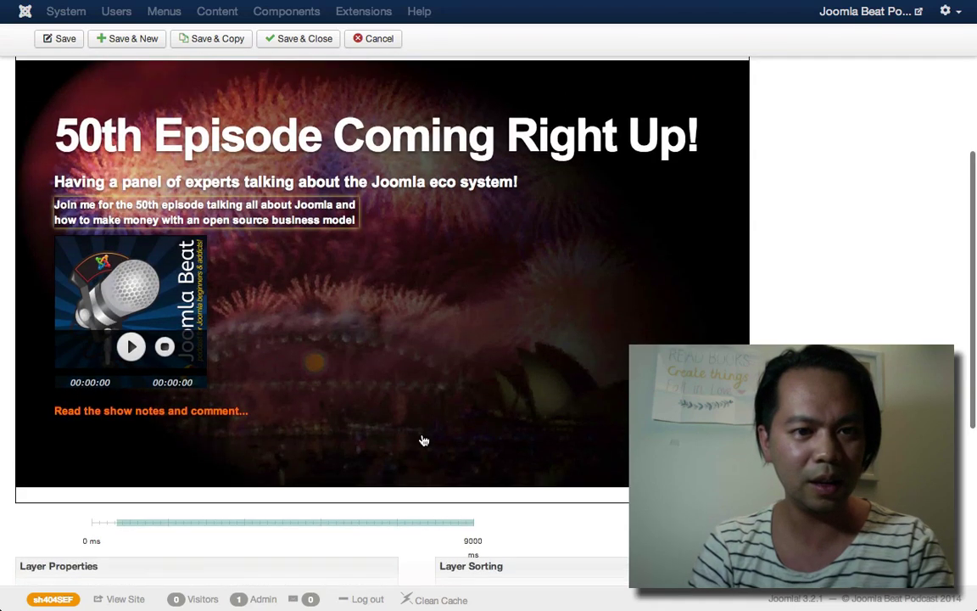
{"action": "scroll", "coordinate": [424, 440], "scroll_direction": "down", "scroll_amount": 2}
{"action": "scroll", "coordinate": [424, 441], "scroll_direction": "down", "scroll_amount": 3}
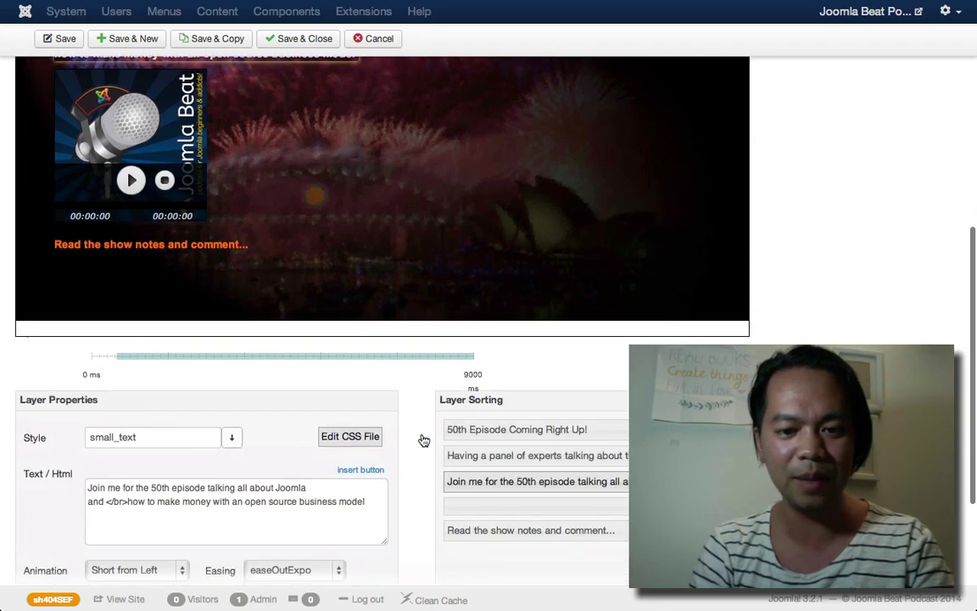
{"action": "scroll", "coordinate": [575, 448], "scroll_direction": "down", "scroll_amount": 2}
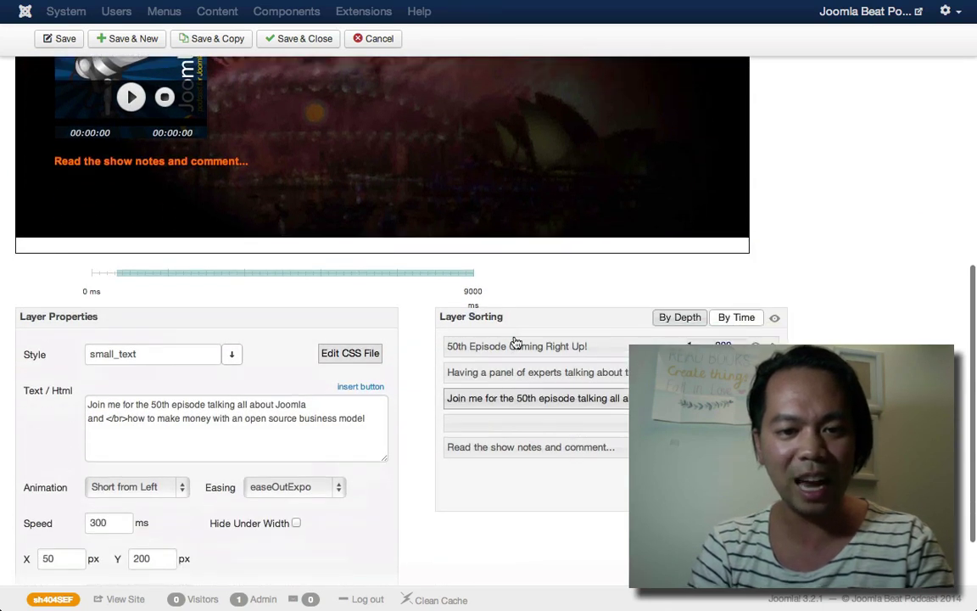
{"action": "left_click", "coordinate": [594, 349]}
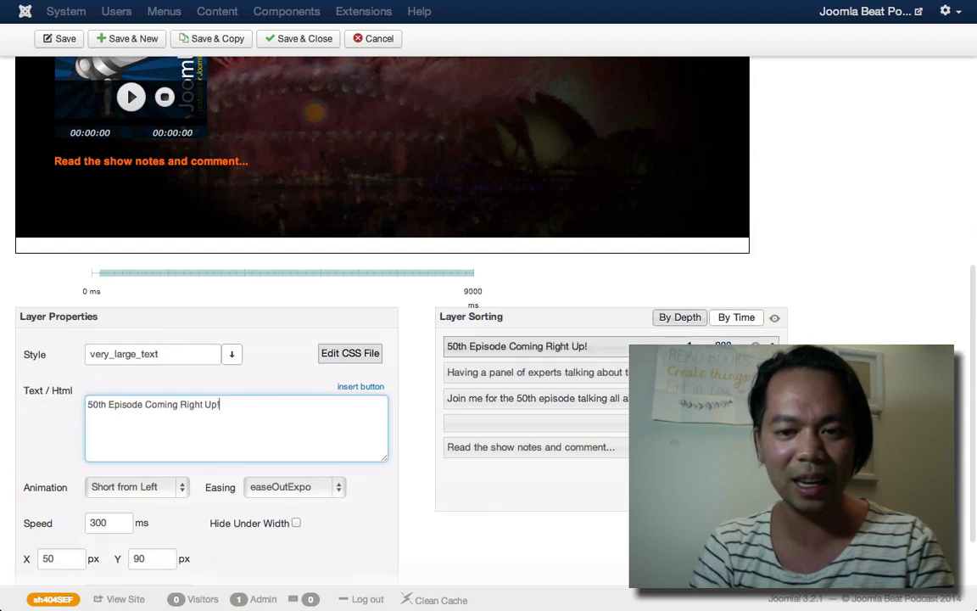
{"action": "scroll", "coordinate": [661, 373], "scroll_direction": "down", "scroll_amount": 1}
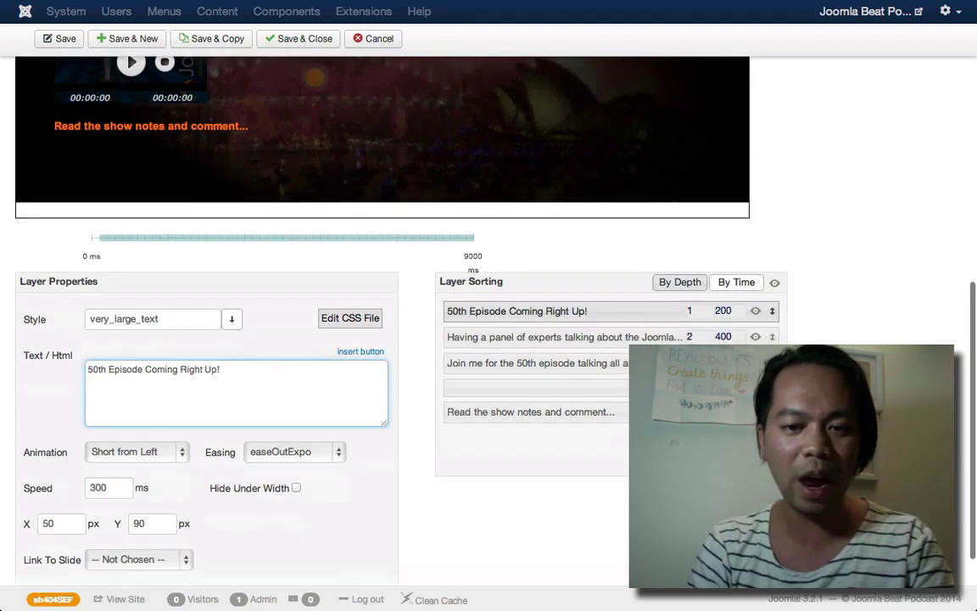
{"action": "scroll", "coordinate": [560, 375], "scroll_direction": "down", "scroll_amount": 1}
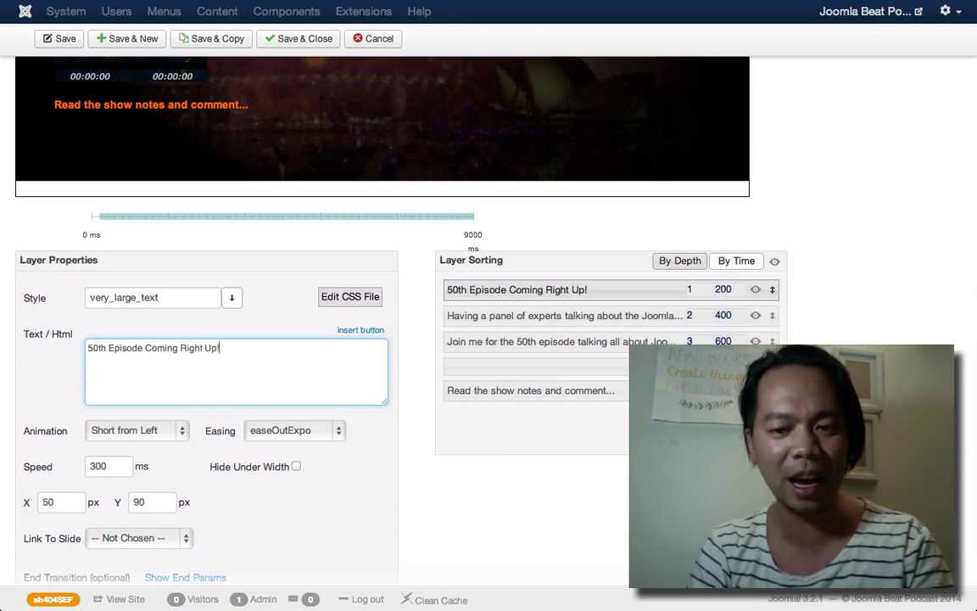
{"action": "left_click", "coordinate": [600, 369]}
{"action": "scroll", "coordinate": [254, 323], "scroll_direction": "up", "scroll_amount": 5}
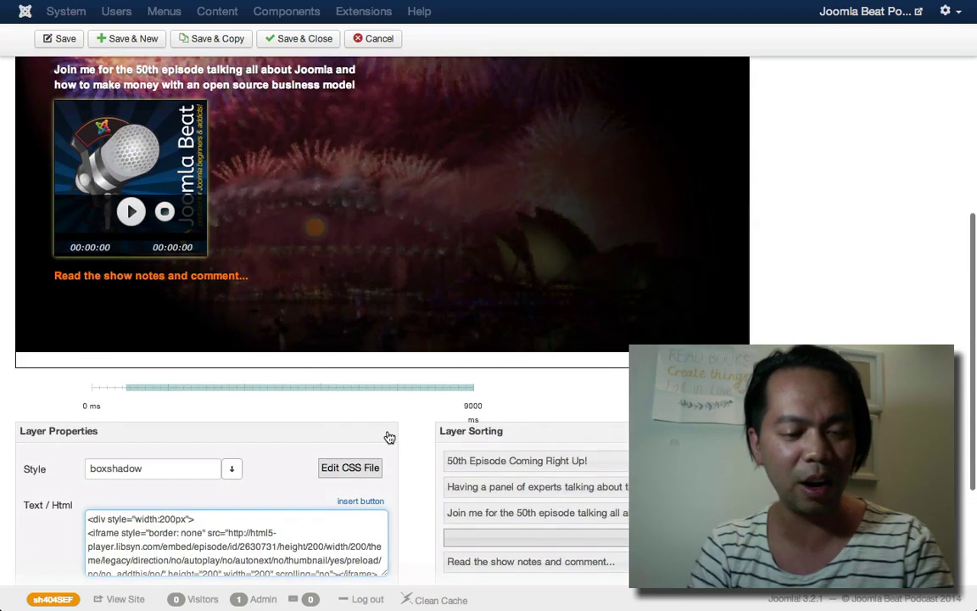
{"action": "scroll", "coordinate": [447, 447], "scroll_direction": "down", "scroll_amount": 2}
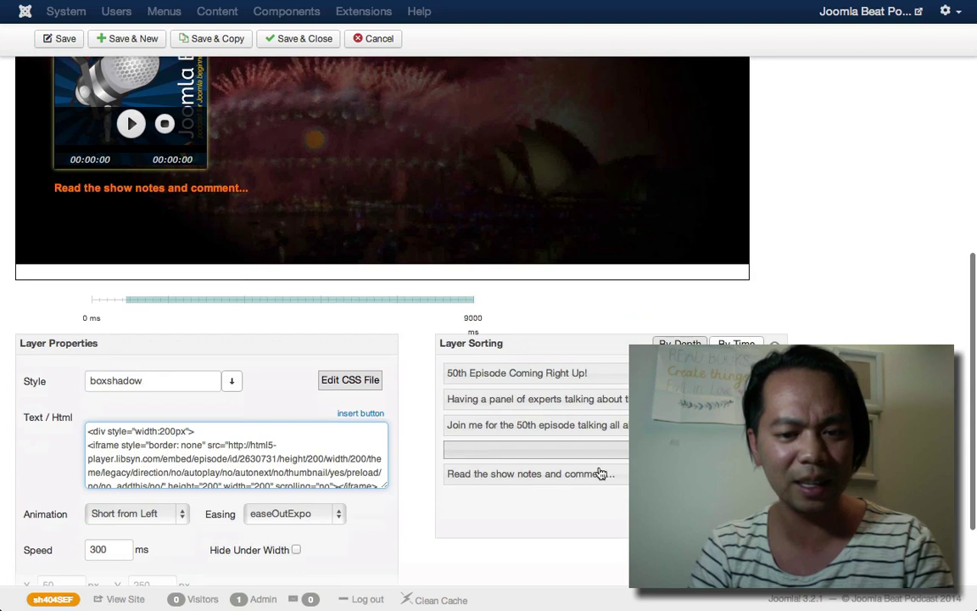
{"action": "left_click", "coordinate": [543, 477]}
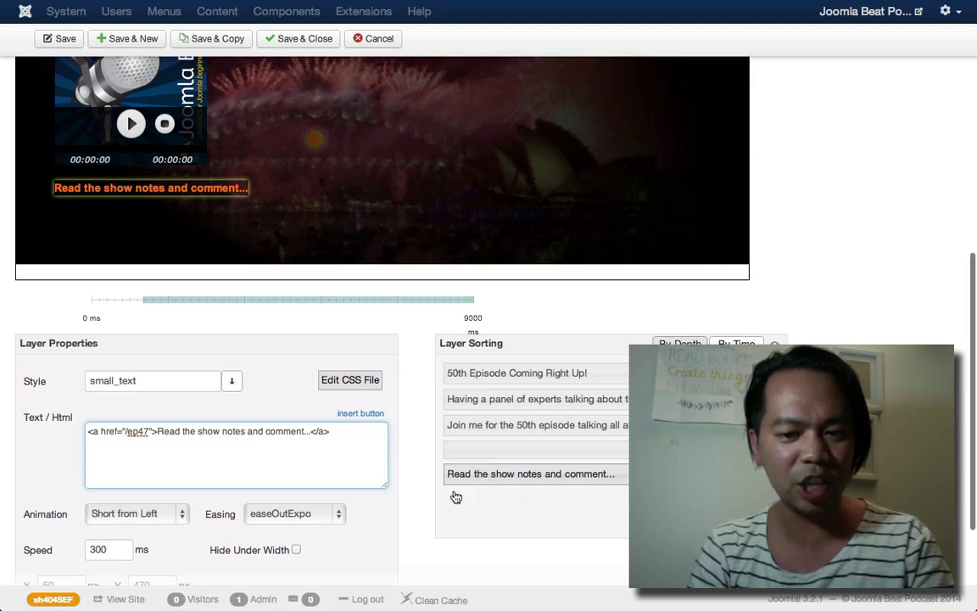
{"action": "scroll", "coordinate": [457, 497], "scroll_direction": "down", "scroll_amount": 2}
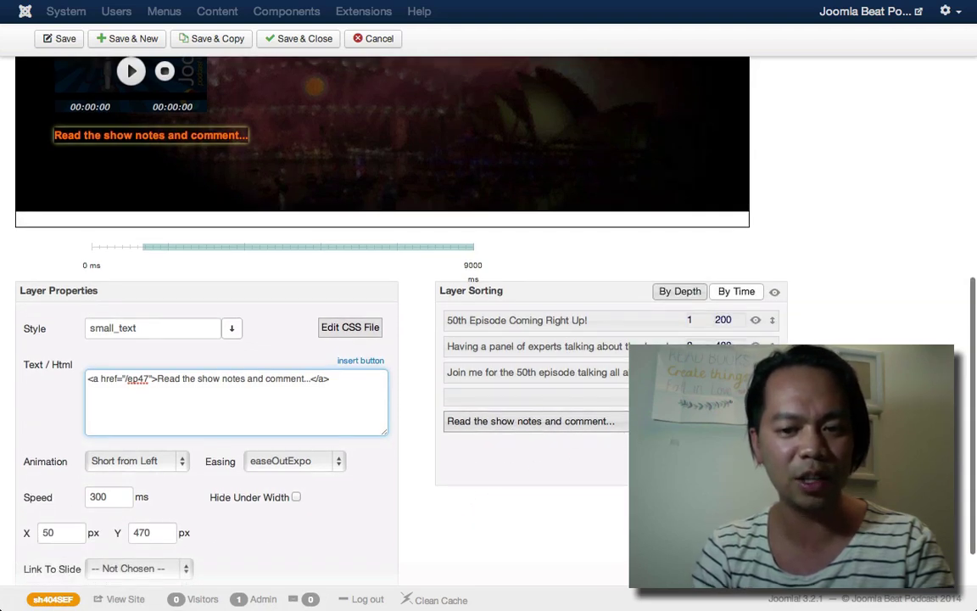
{"action": "scroll", "coordinate": [224, 462], "scroll_direction": "down", "scroll_amount": 3}
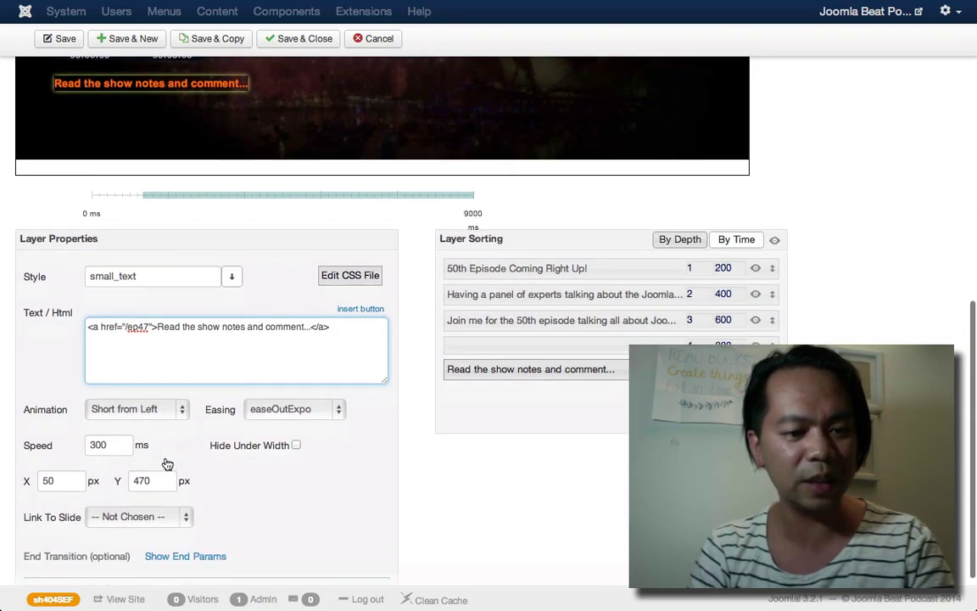
{"action": "scroll", "coordinate": [96, 519], "scroll_direction": "down", "scroll_amount": 2}
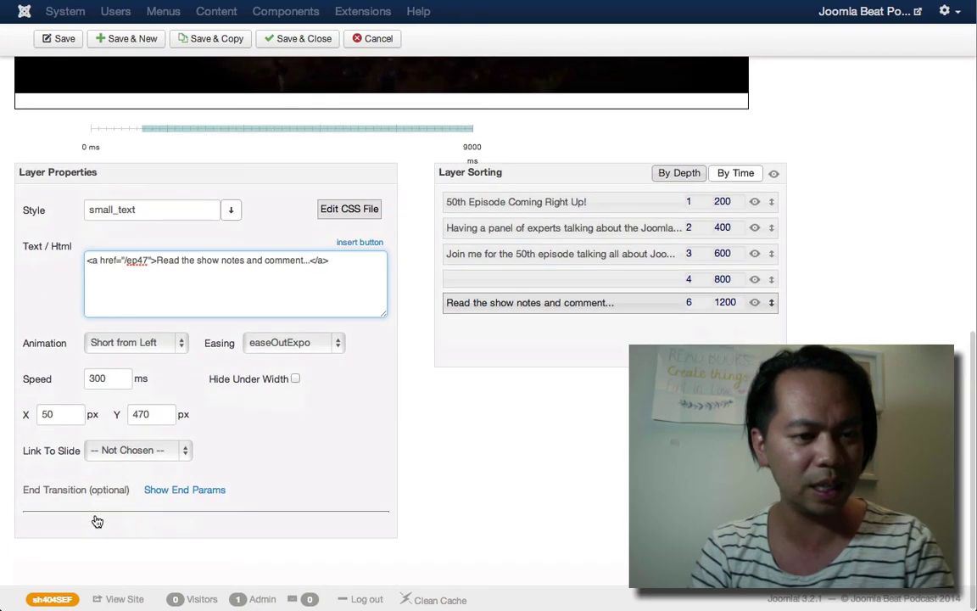
{"action": "left_click", "coordinate": [129, 343]}
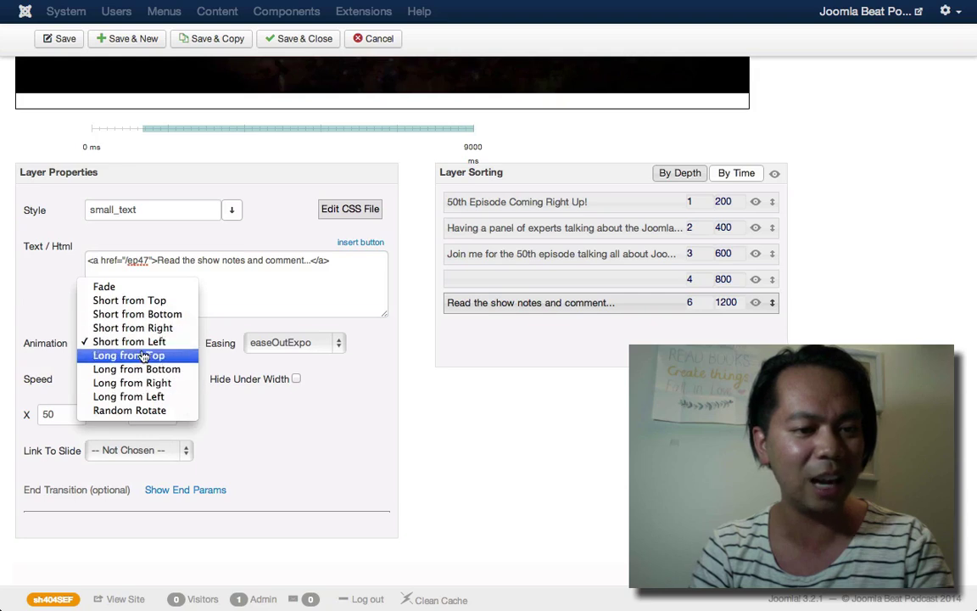
{"action": "left_click", "coordinate": [449, 366]}
{"action": "scroll", "coordinate": [451, 369], "scroll_direction": "up", "scroll_amount": 4}
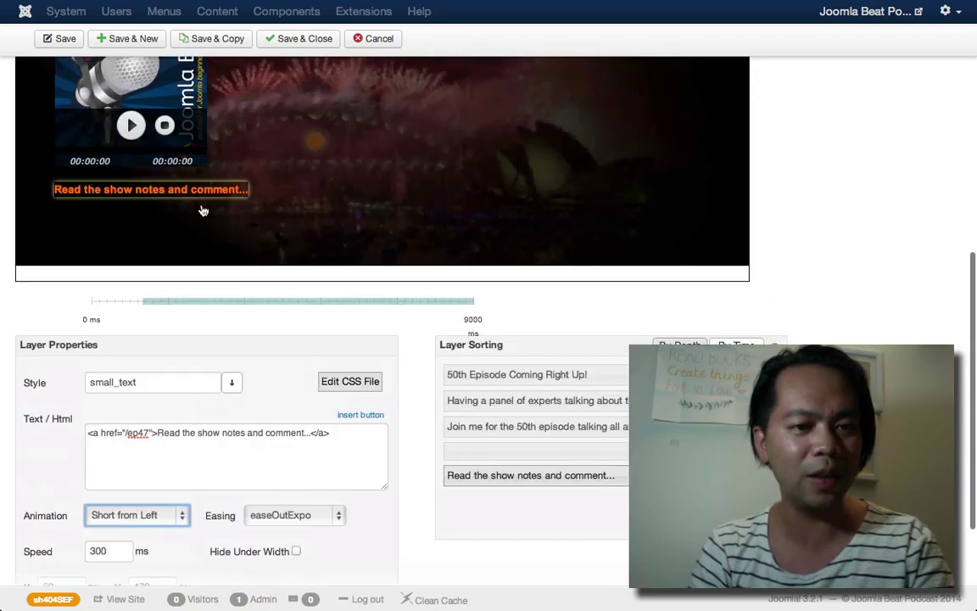
{"action": "scroll", "coordinate": [196, 203], "scroll_direction": "up", "scroll_amount": 1}
{"action": "scroll", "coordinate": [262, 253], "scroll_direction": "down", "scroll_amount": 3}
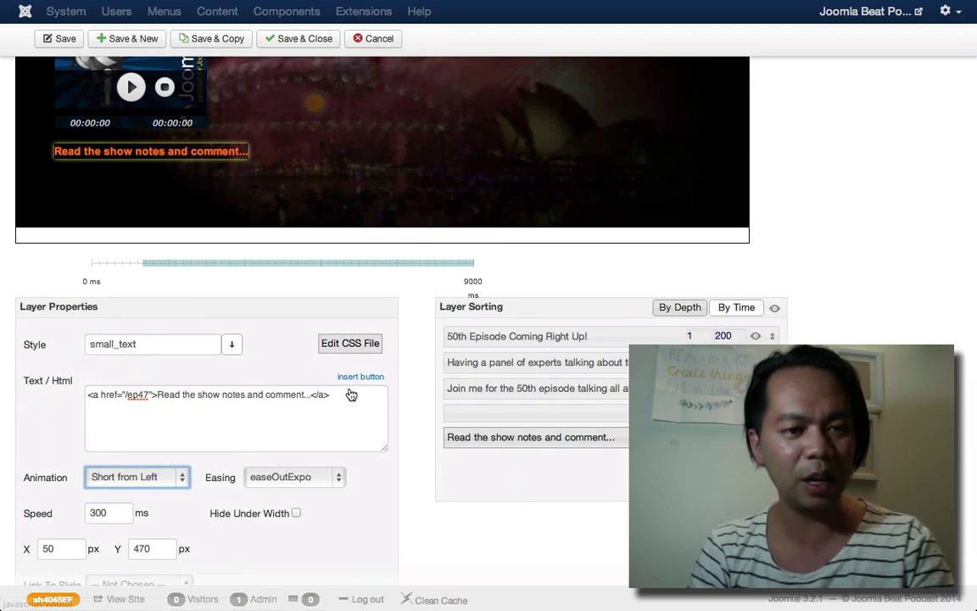
{"action": "scroll", "coordinate": [351, 395], "scroll_direction": "up", "scroll_amount": 4}
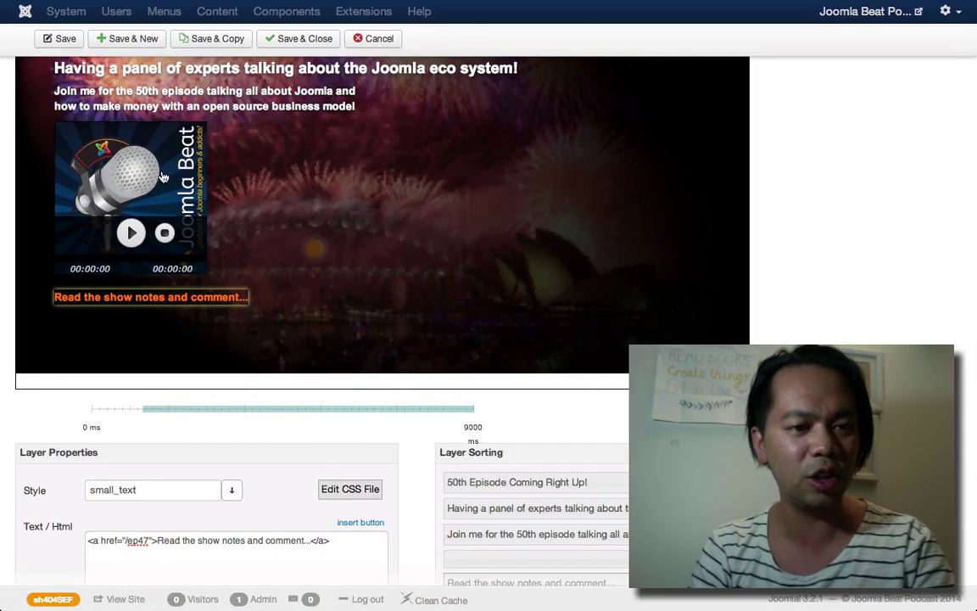
{"action": "scroll", "coordinate": [211, 258], "scroll_direction": "down", "scroll_amount": 3}
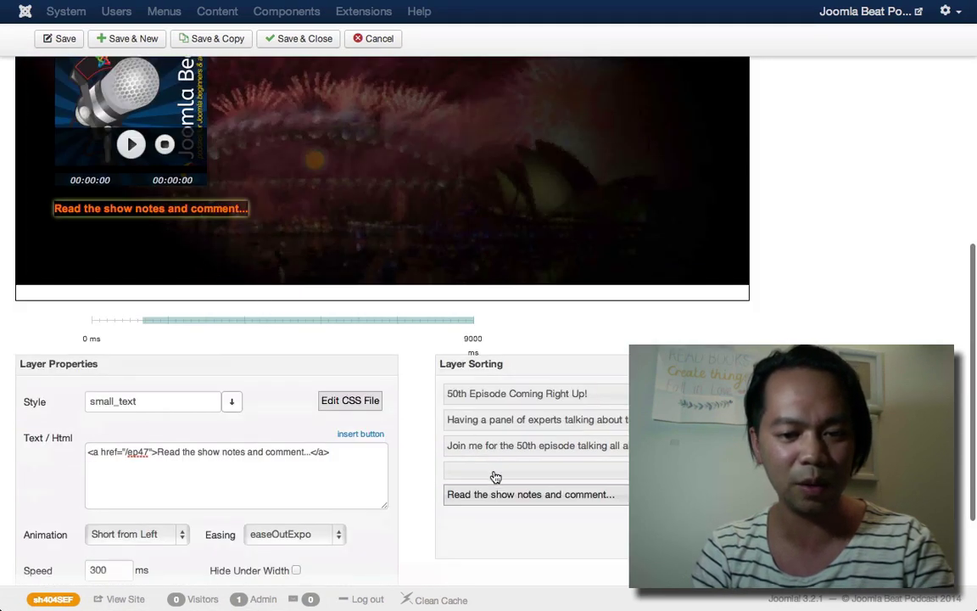
- Start a new Video layer and place the cursor in the Enter Youtube ID field
{"action": "left_click", "coordinate": [496, 476]}
{"action": "scroll", "coordinate": [425, 452], "scroll_direction": "up", "scroll_amount": 15}
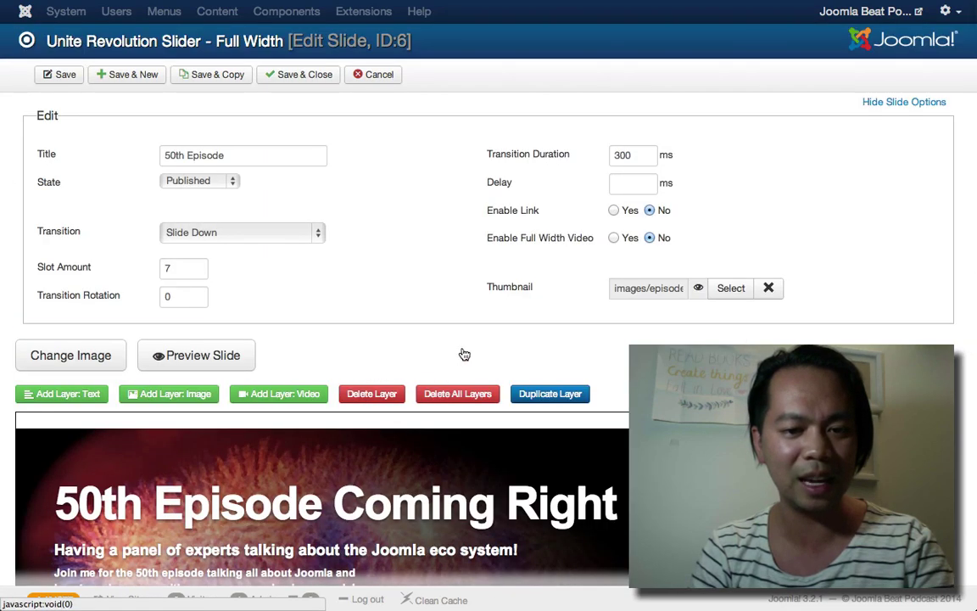
{"action": "scroll", "coordinate": [465, 348], "scroll_direction": "down", "scroll_amount": 4}
{"action": "scroll", "coordinate": [468, 348], "scroll_direction": "down", "scroll_amount": 4}
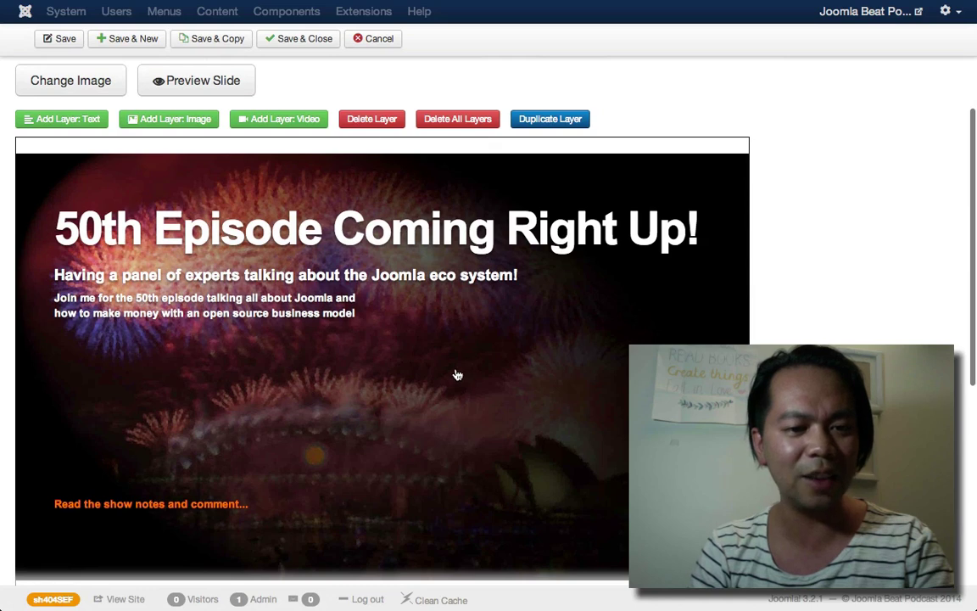
{"action": "left_click", "coordinate": [268, 121]}
{"action": "left_click", "coordinate": [294, 278]}
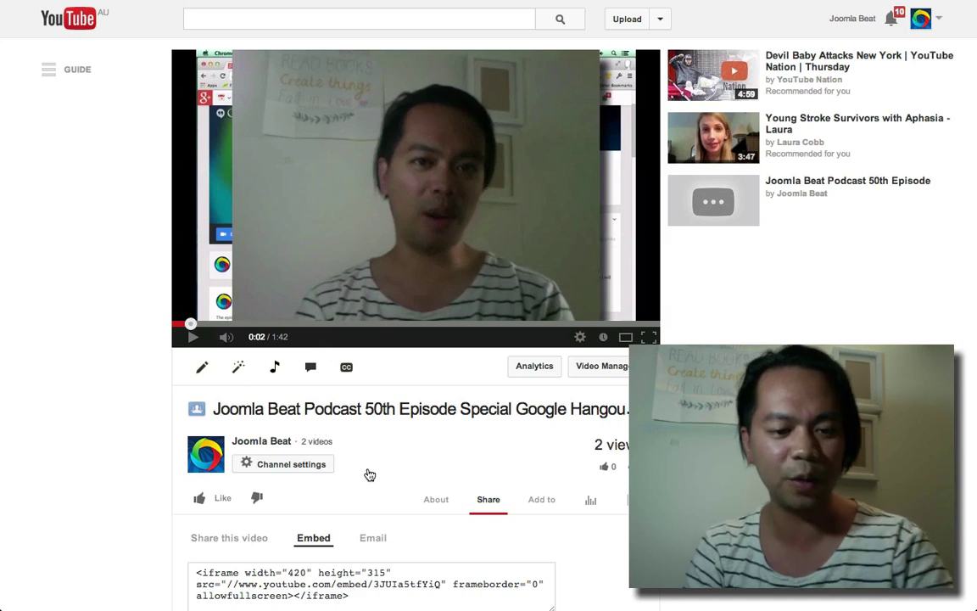
{"action": "scroll", "coordinate": [370, 475], "scroll_direction": "down", "scroll_amount": 1}
{"action": "scroll", "coordinate": [145, 504], "scroll_direction": "down", "scroll_amount": 1}
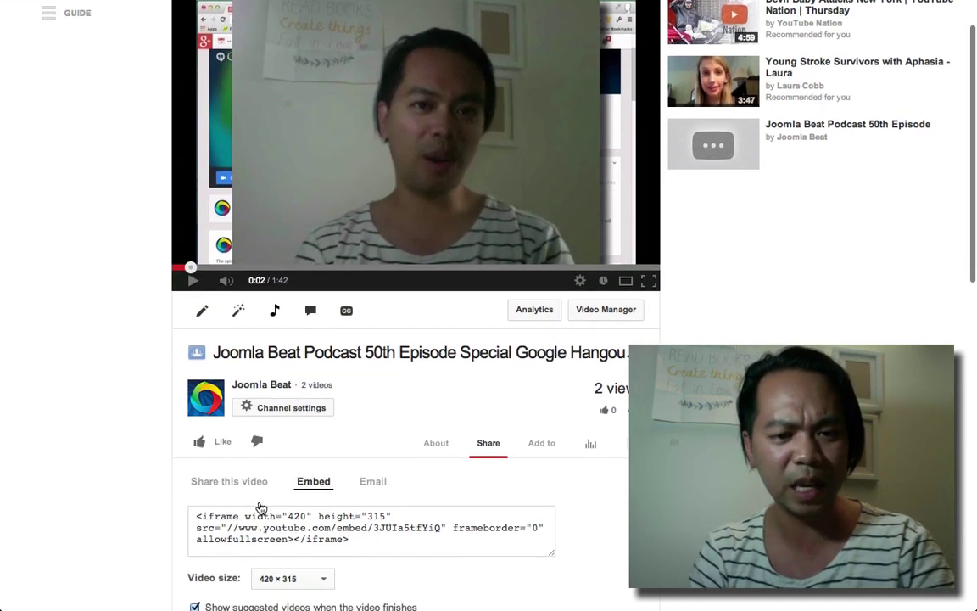
{"action": "scroll", "coordinate": [412, 344], "scroll_direction": "down", "scroll_amount": 2}
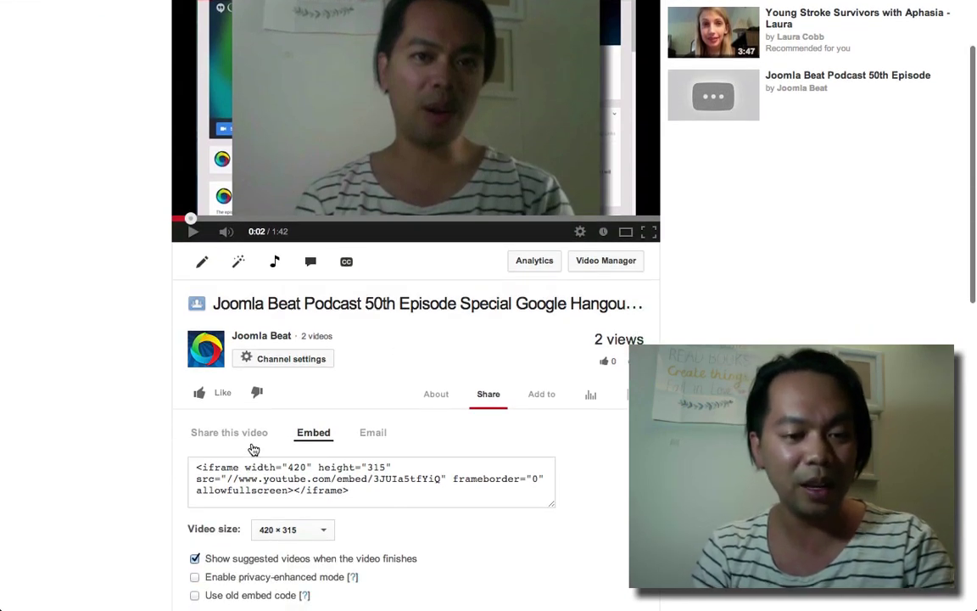
{"action": "left_click", "coordinate": [244, 443]}
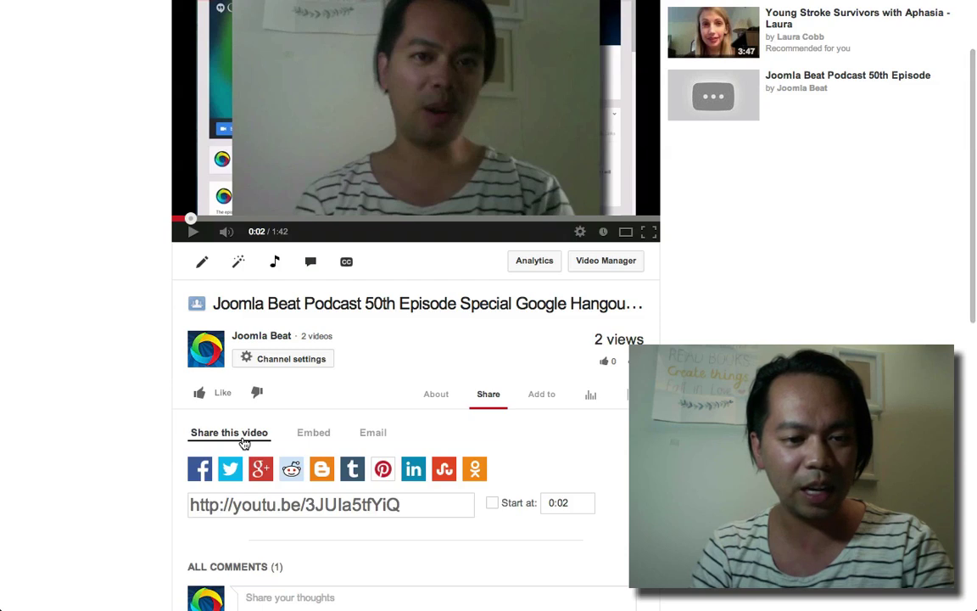
{"action": "left_click", "coordinate": [333, 508]}
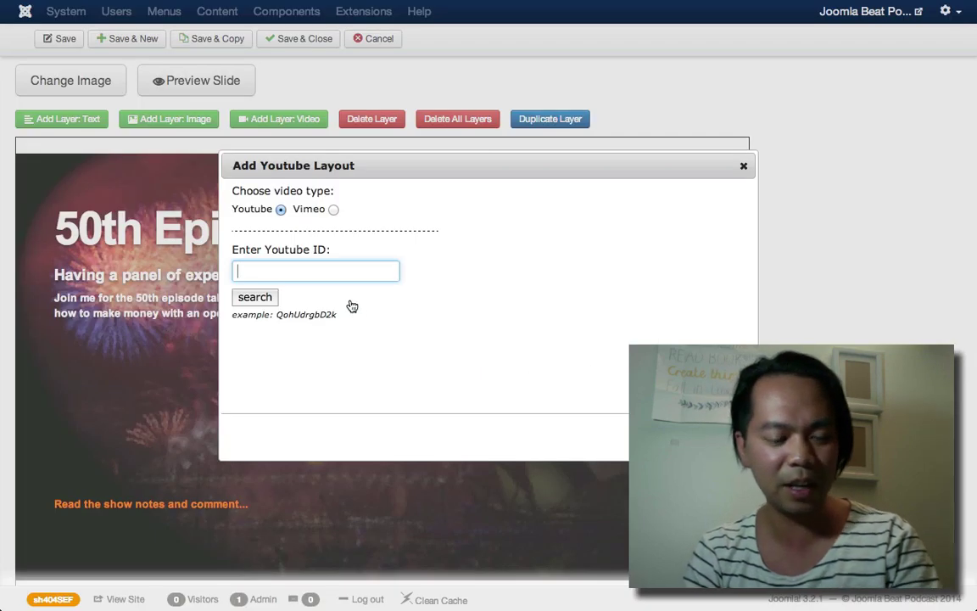
- Paste the link into the Youtube ID field, trim it to 3JUIa5tfYiQ, search, and add the video
{"action": "type", "text": "http://youtu.be/3JUIa5tfYiQ"}
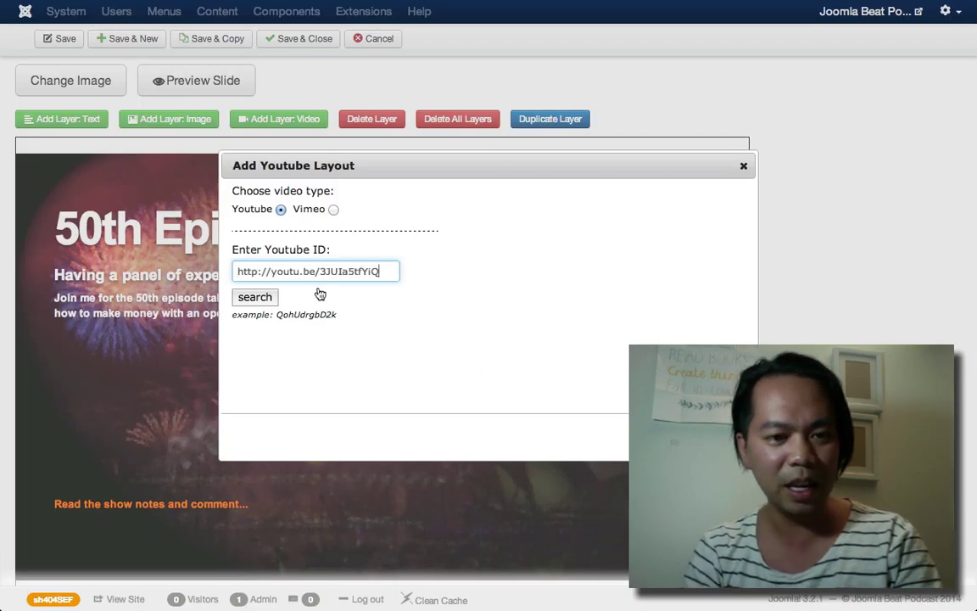
{"action": "left_click", "coordinate": [320, 273]}
{"action": "key", "text": "BackSpace"}
{"action": "key", "text": "BackSpace"}
{"action": "key", "text": "BackSpace"}
{"action": "key", "text": "BackSpace"}
{"action": "key", "text": "BackSpace"}
{"action": "key", "text": "BackSpace"}
{"action": "key", "text": "BackSpace"}
{"action": "key", "text": "BackSpace"}
{"action": "key", "text": "BackSpace"}
{"action": "key", "text": "BackSpace"}
{"action": "key", "text": "BackSpace"}
{"action": "key", "text": "BackSpace"}
{"action": "key", "text": "BackSpace"}
{"action": "key", "text": "BackSpace"}
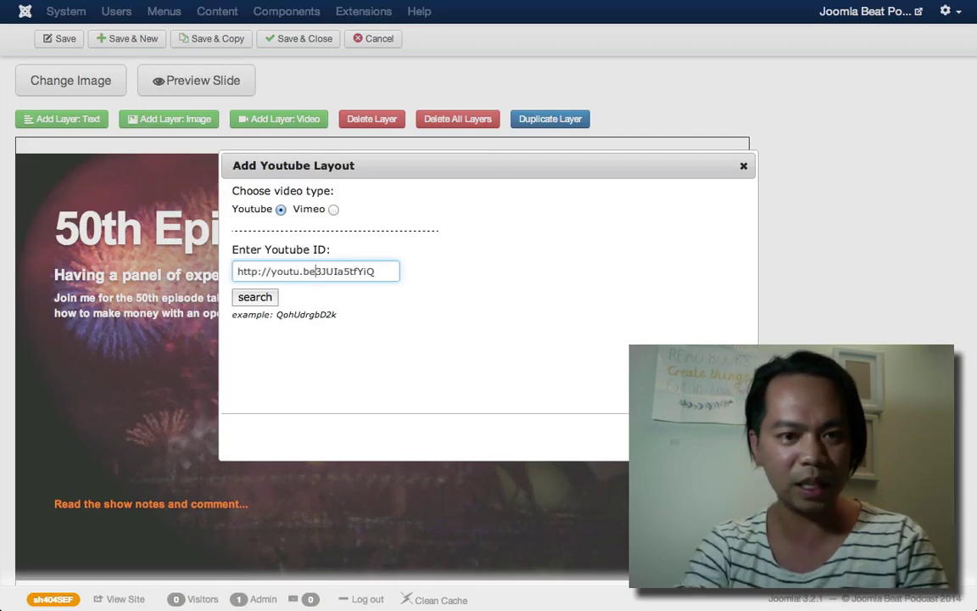
{"action": "key", "text": "BackSpace"}
{"action": "key", "text": "BackSpace"}
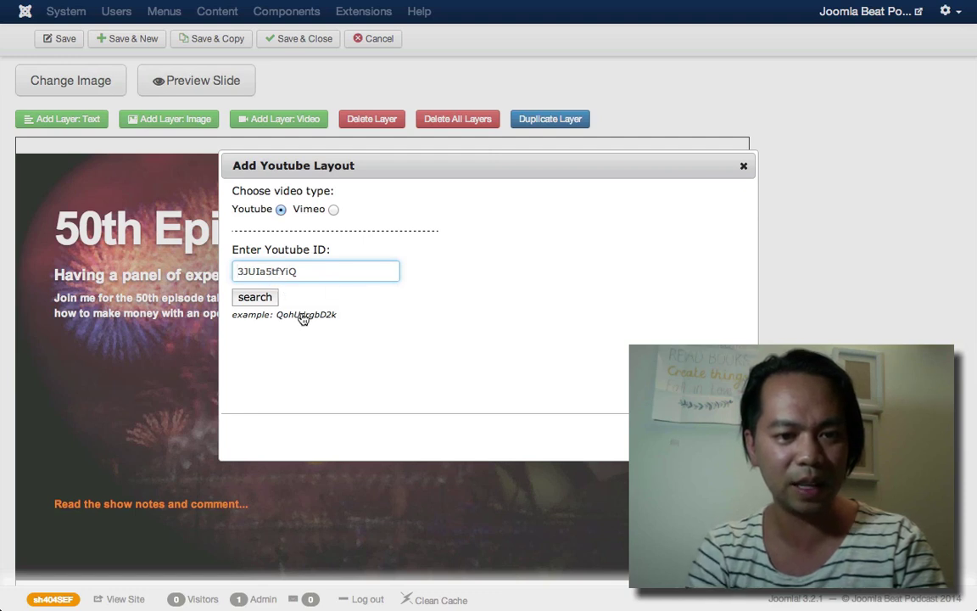
{"action": "left_click", "coordinate": [259, 300]}
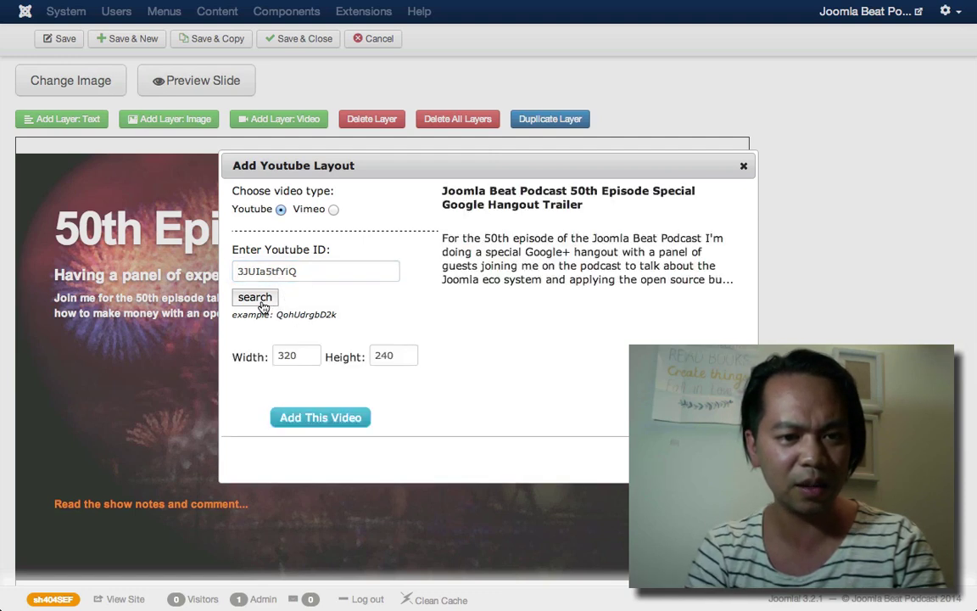
{"action": "left_click", "coordinate": [290, 275]}
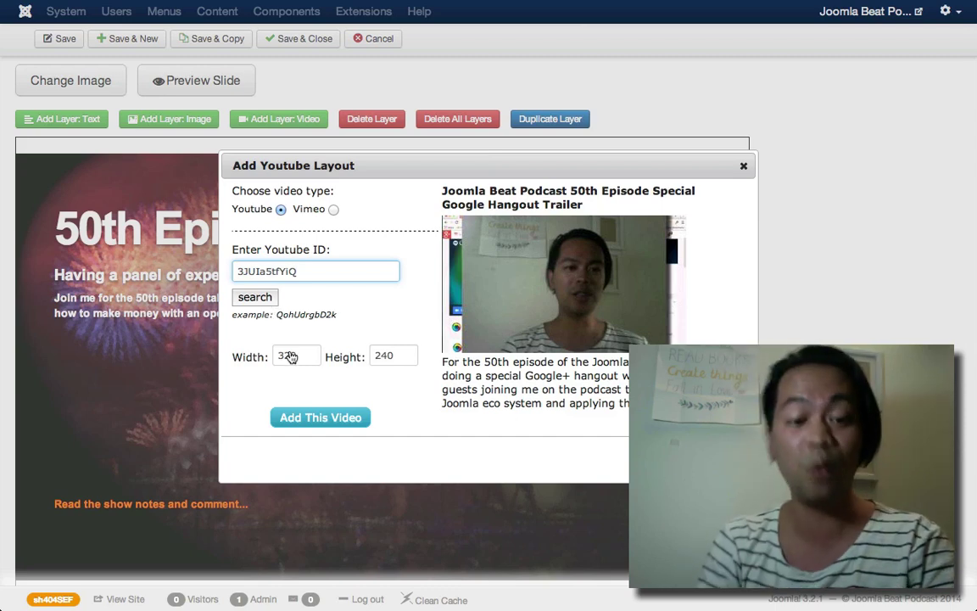
{"action": "left_click", "coordinate": [321, 418]}
- Drag the YouTube layer beside the text lines to X 587, Y 233
{"action": "scroll", "coordinate": [411, 429], "scroll_direction": "up", "scroll_amount": 1}
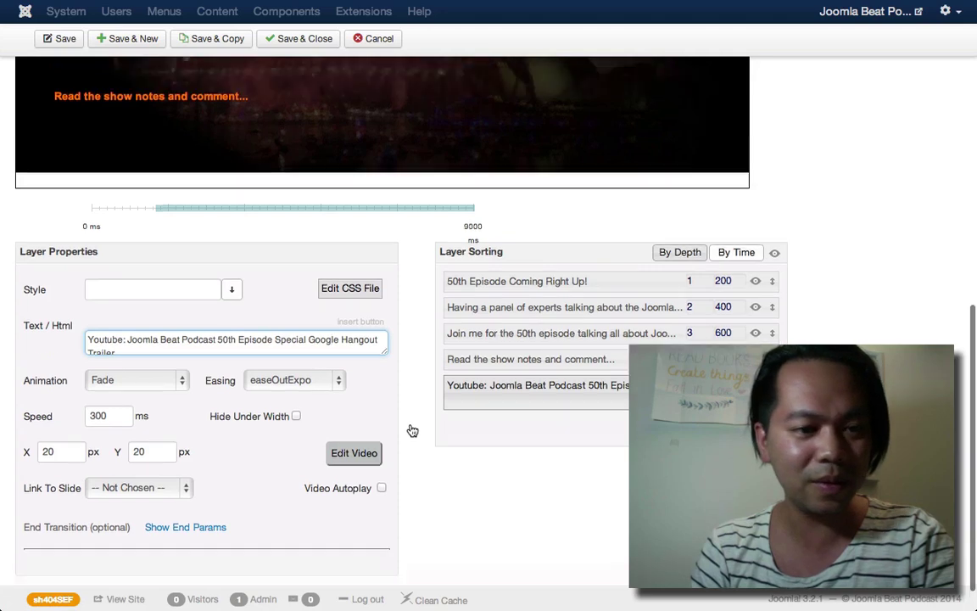
{"action": "scroll", "coordinate": [412, 431], "scroll_direction": "up", "scroll_amount": 10}
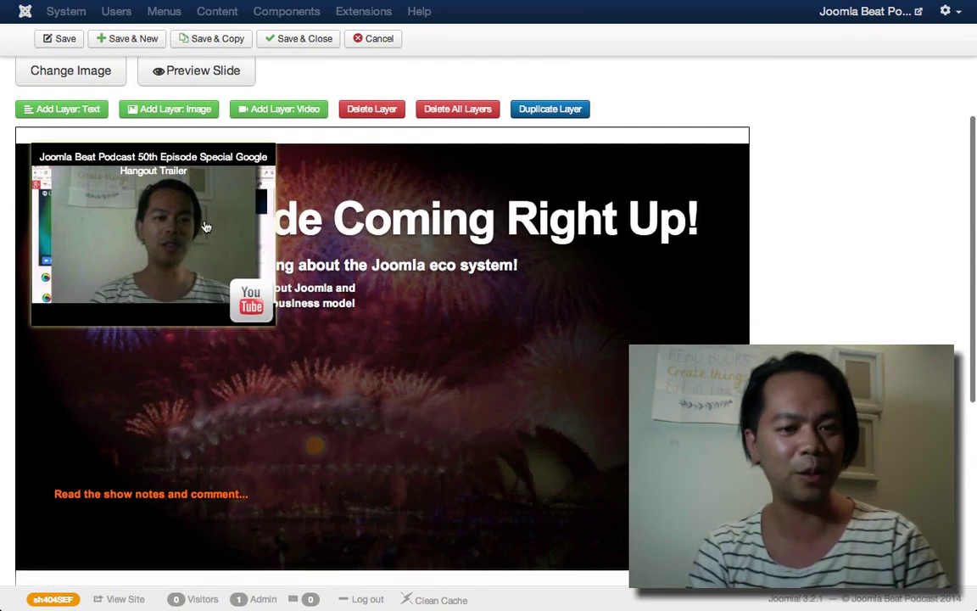
{"action": "left_click_drag", "start_coordinate": [206, 227], "coordinate": [632, 390]}
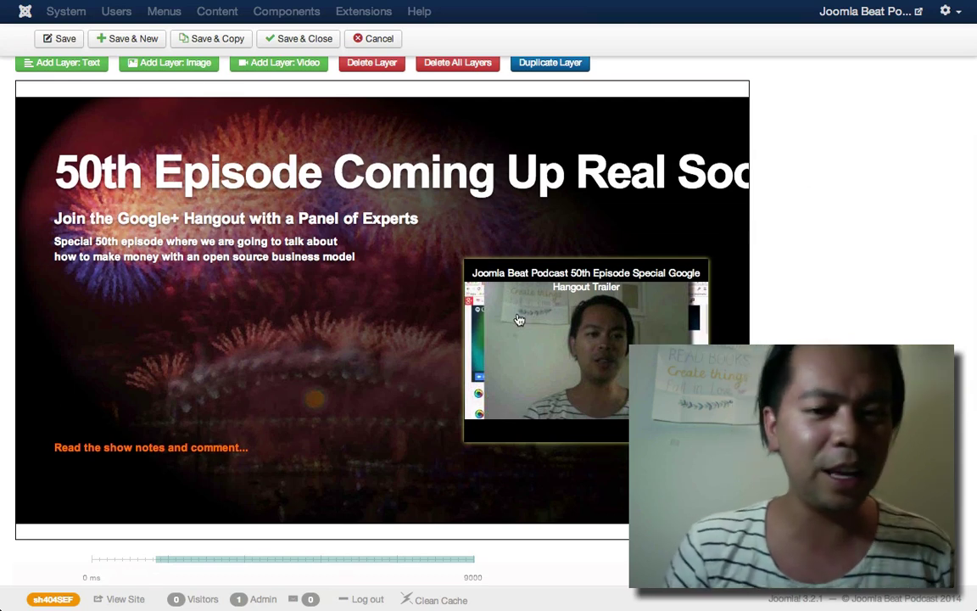
{"action": "scroll", "coordinate": [399, 344], "scroll_direction": "down", "scroll_amount": 5}
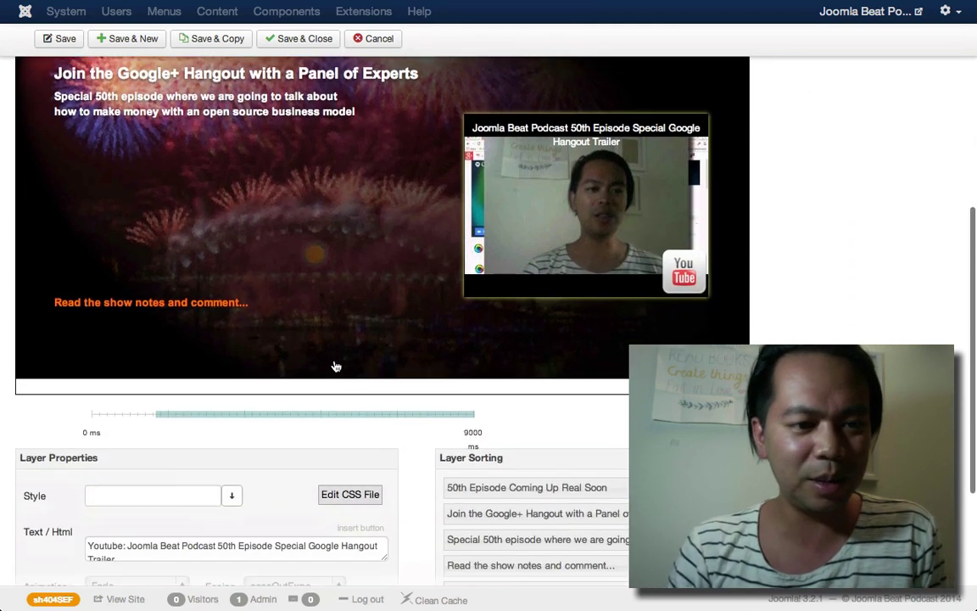
{"action": "scroll", "coordinate": [336, 367], "scroll_direction": "down", "scroll_amount": 2}
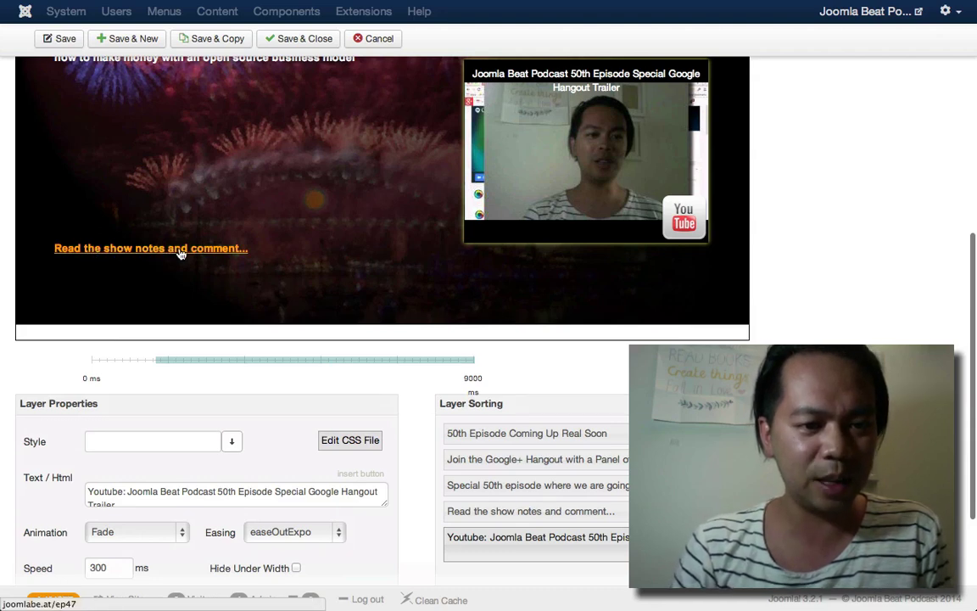
{"action": "scroll", "coordinate": [313, 241], "scroll_direction": "up", "scroll_amount": 2}
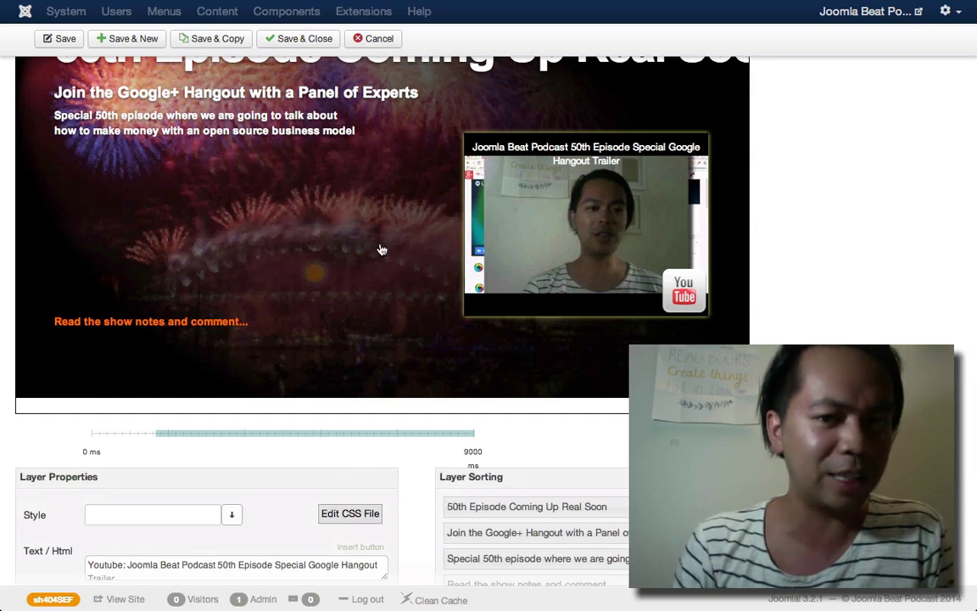
{"action": "scroll", "coordinate": [344, 227], "scroll_direction": "up", "scroll_amount": 3}
{"action": "scroll", "coordinate": [327, 272], "scroll_direction": "down", "scroll_amount": 3}
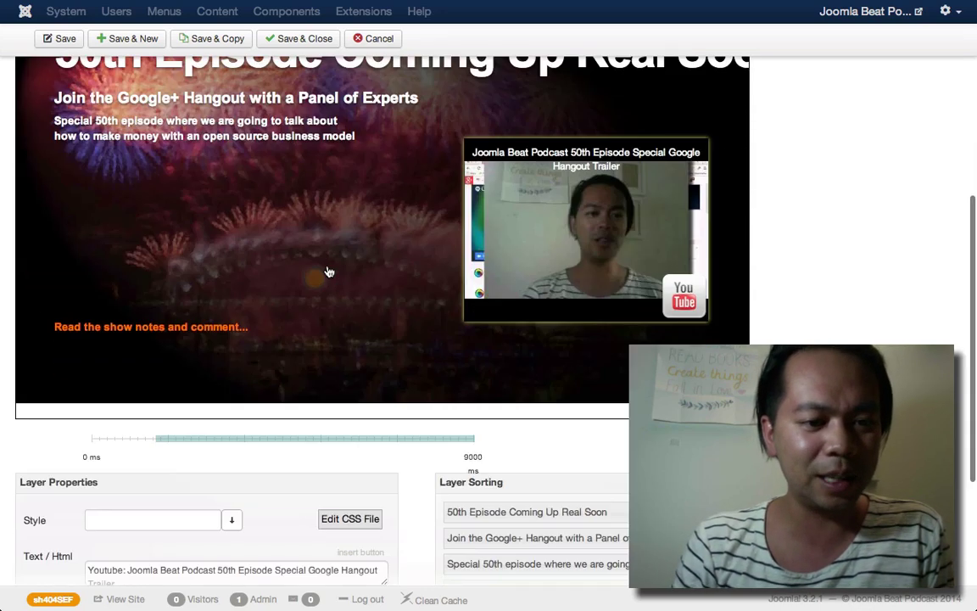
{"action": "scroll", "coordinate": [288, 323], "scroll_direction": "down", "scroll_amount": 2}
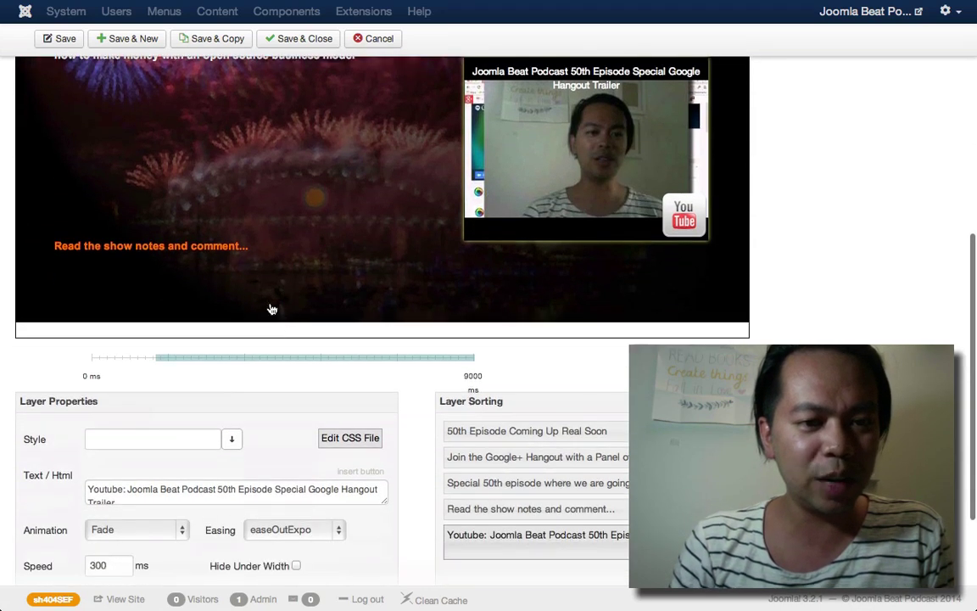
- Select the Read the show notes caption and erase /ep47 from its href
{"action": "scroll", "coordinate": [336, 253], "scroll_direction": "down", "scroll_amount": 1}
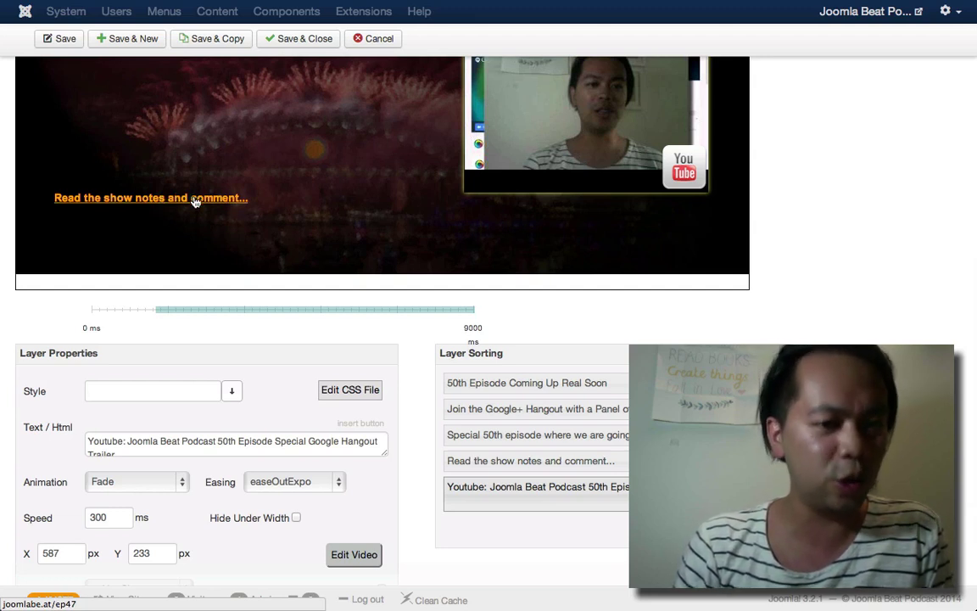
{"action": "left_click", "coordinate": [486, 462]}
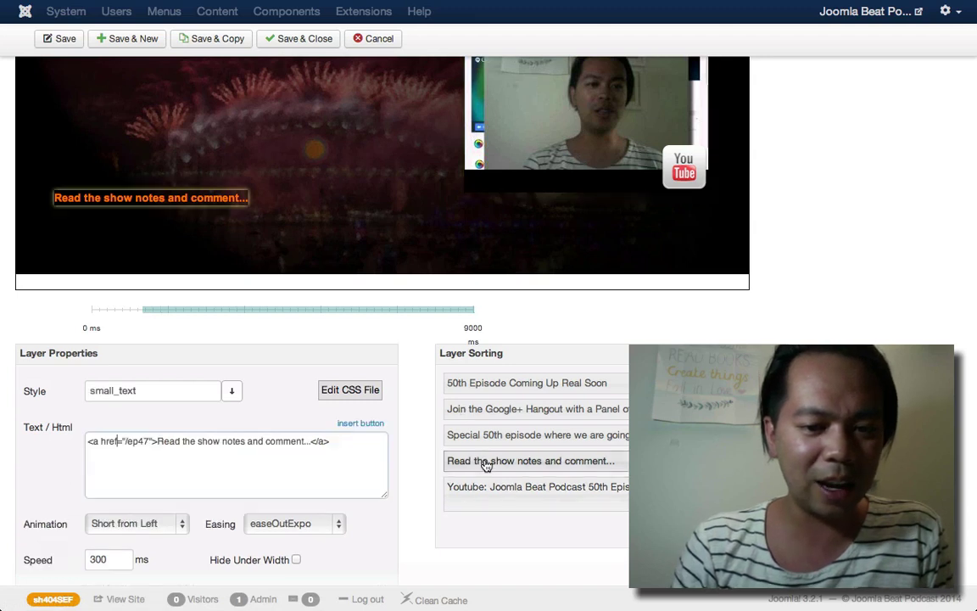
{"action": "left_click", "coordinate": [149, 444]}
{"action": "key", "text": "BackSpace"}
{"action": "key", "text": "BackSpace"}
{"action": "key", "text": "BackSpace"}
{"action": "key", "text": "BackSpace"}
{"action": "key", "text": "BackSpace"}
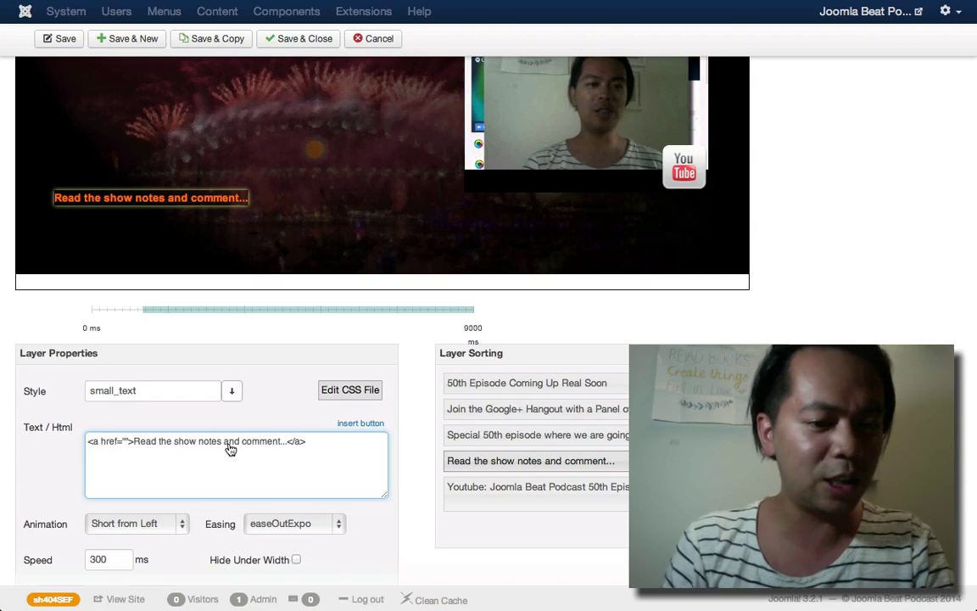
- Switch to the Joomla Beat Podcast tab and open the Joomla Advice section
{"action": "mouse_move", "coordinate": [461, 7]}
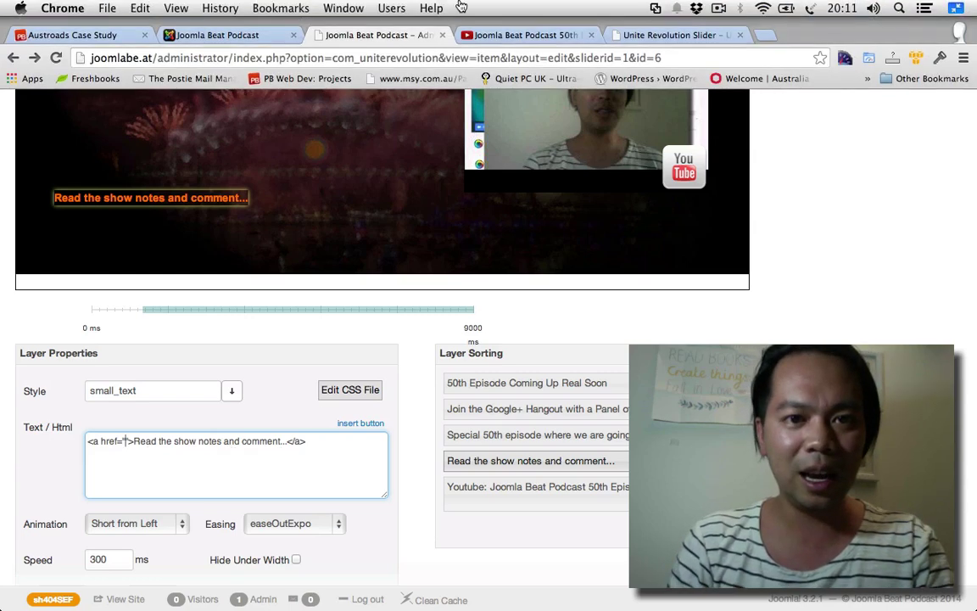
{"action": "left_click", "coordinate": [502, 38]}
{"action": "left_click", "coordinate": [645, 37]}
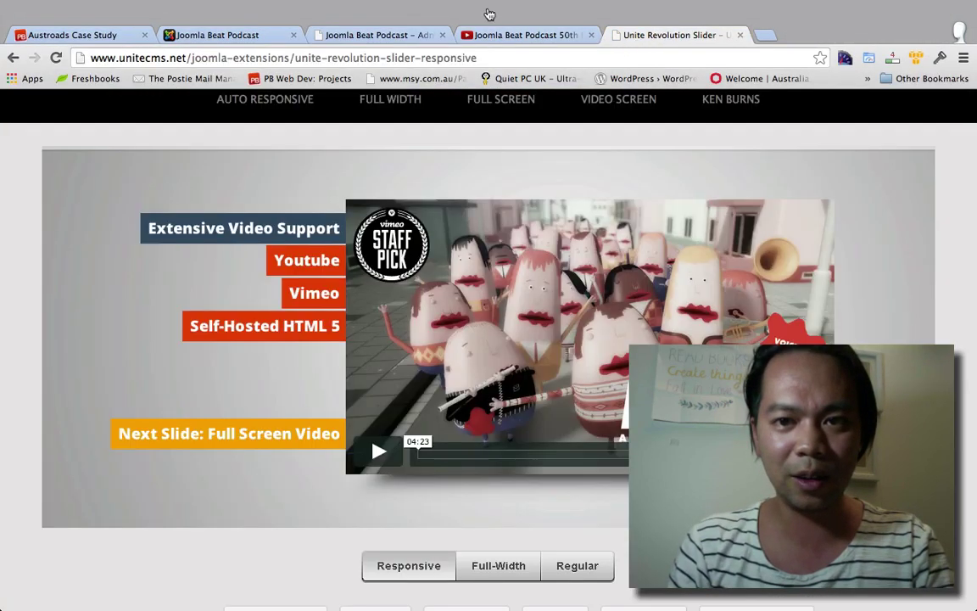
{"action": "left_click", "coordinate": [252, 37]}
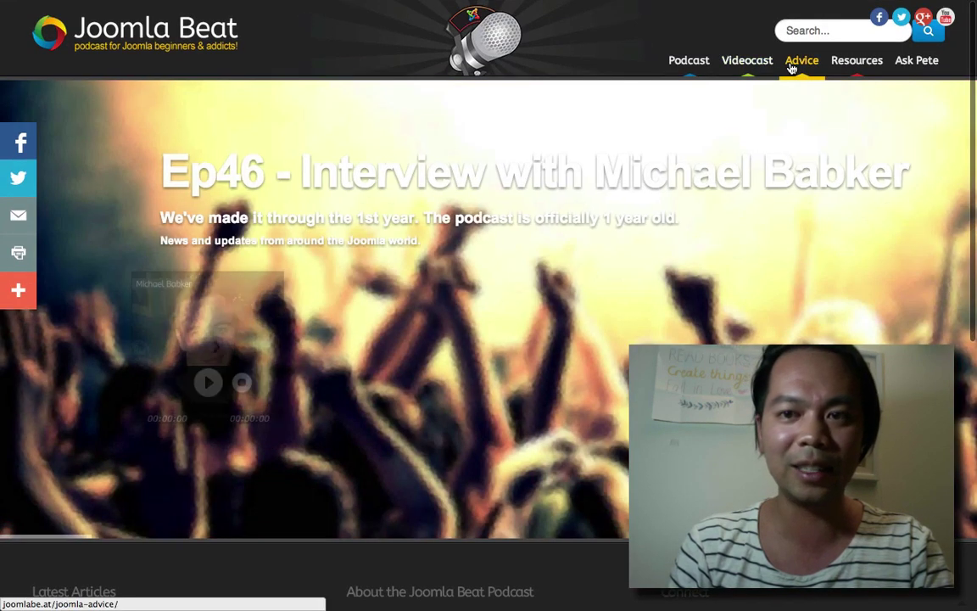
{"action": "left_click", "coordinate": [791, 66]}
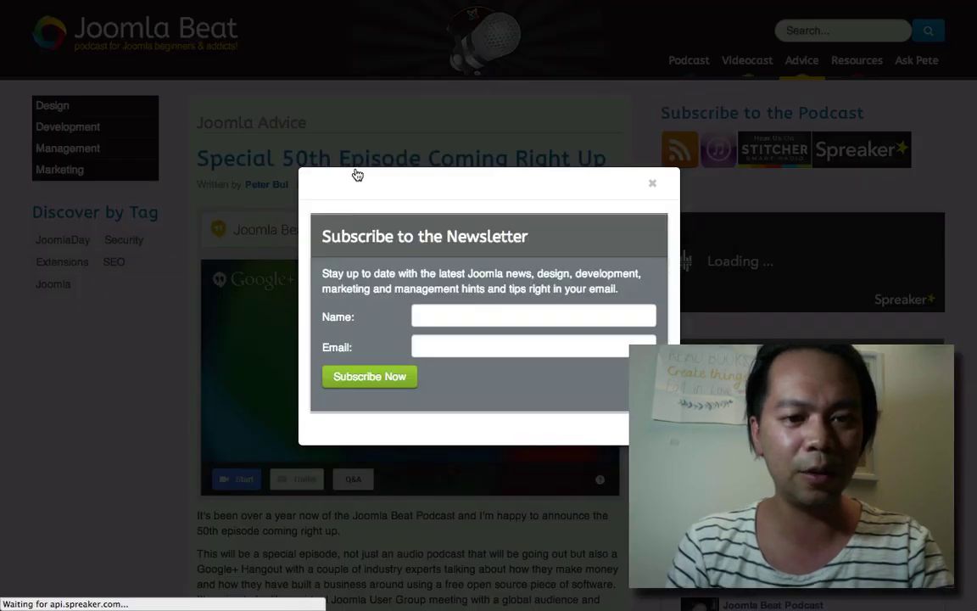
- Open the Special 50th Episode Coming Right Up article and copy its web address
{"action": "left_click", "coordinate": [649, 186]}
{"action": "left_click", "coordinate": [446, 162]}
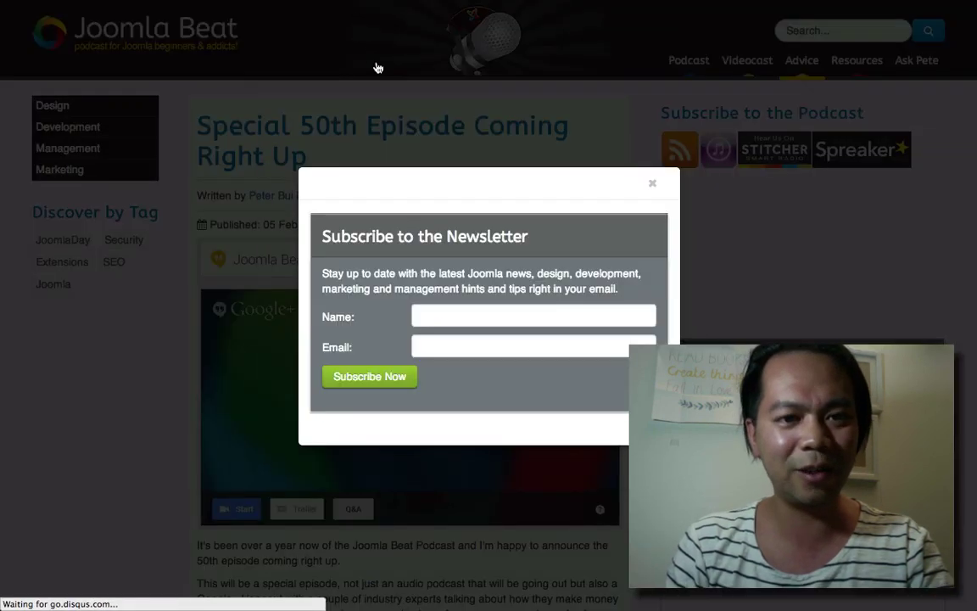
{"action": "left_click", "coordinate": [652, 185]}
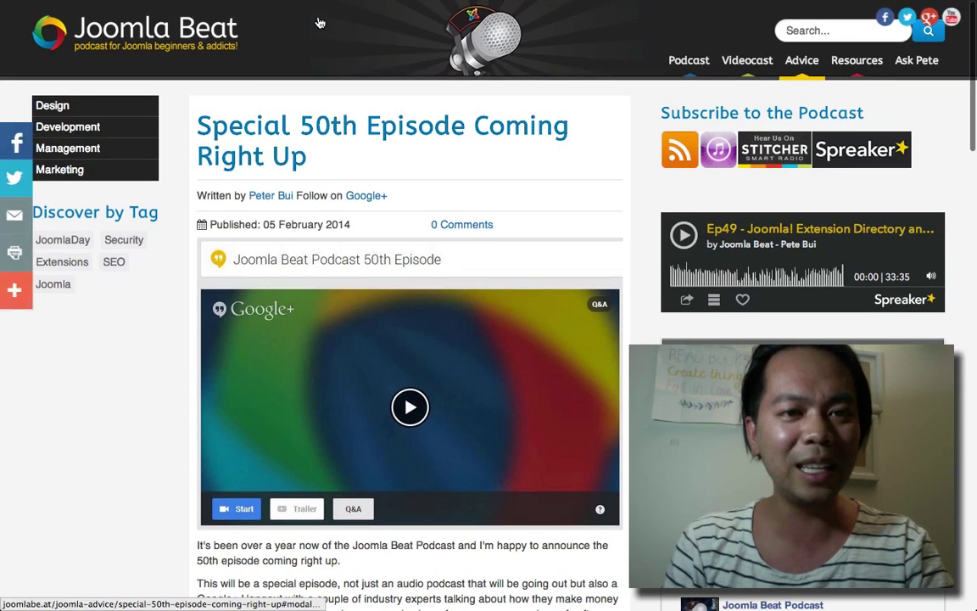
{"action": "left_click", "coordinate": [318, 61]}
{"action": "key", "text": "ctrl+c"}
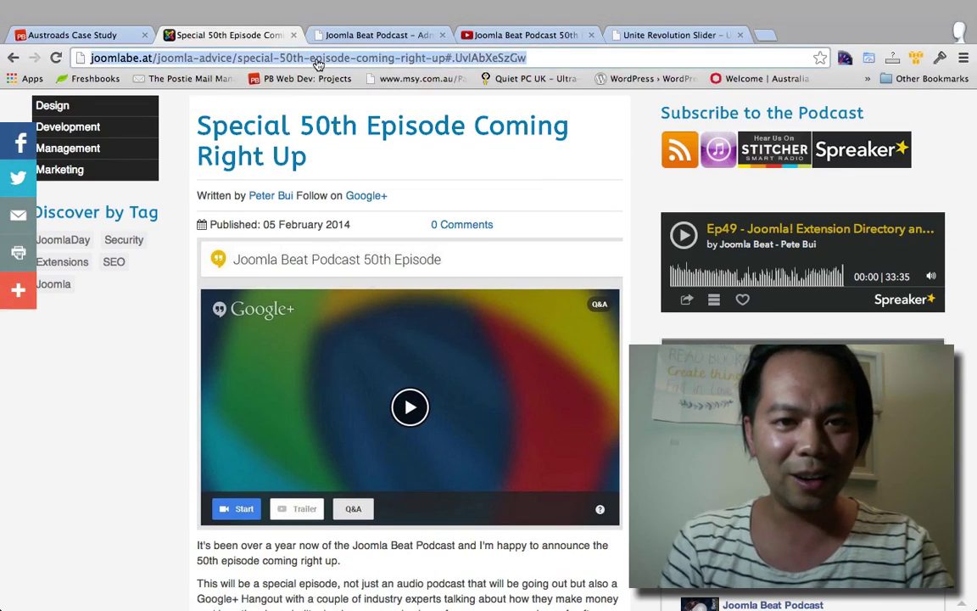
{"action": "left_click", "coordinate": [466, 35]}
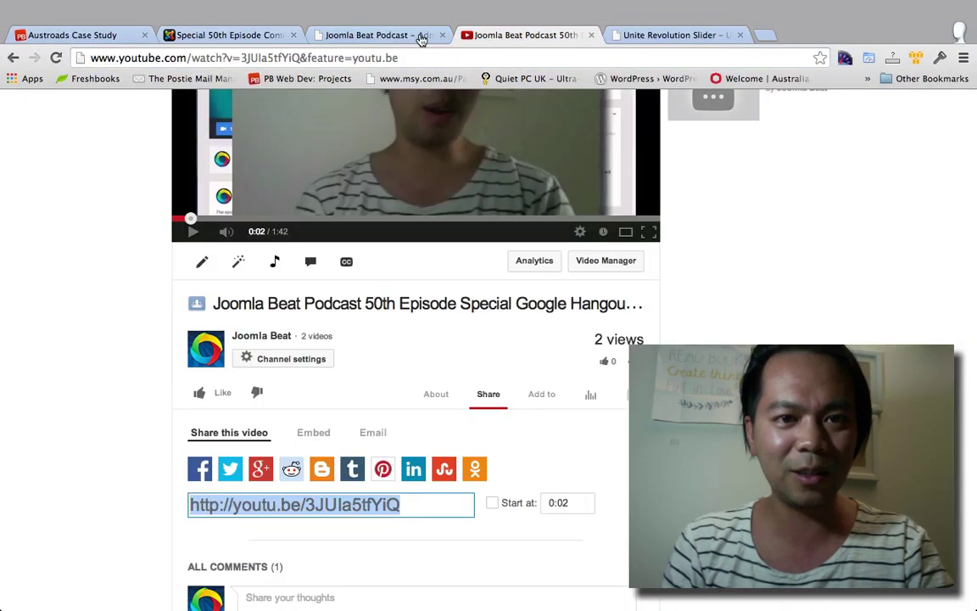
{"action": "left_click", "coordinate": [375, 35]}
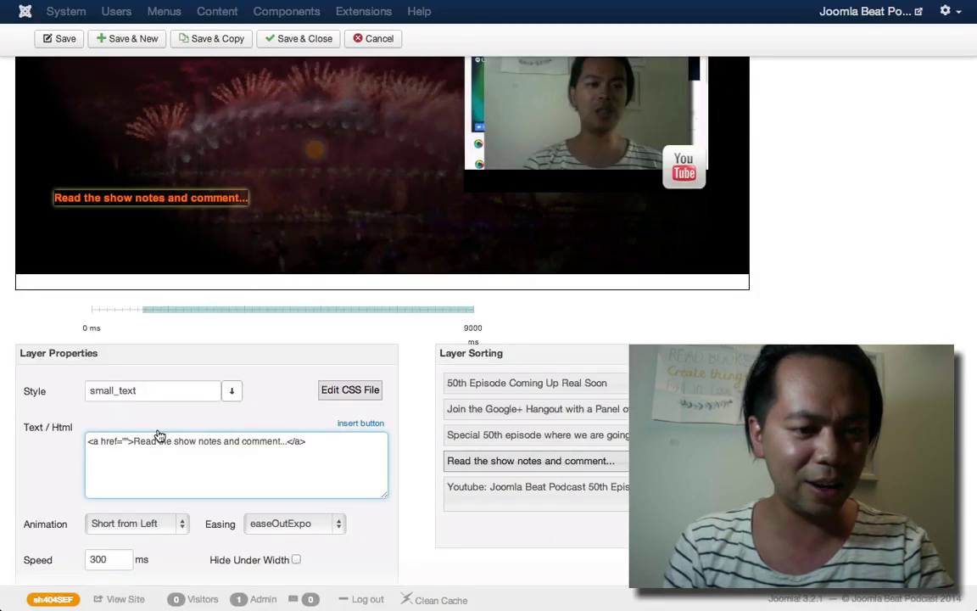
{"action": "key", "text": "ctrl+v"}
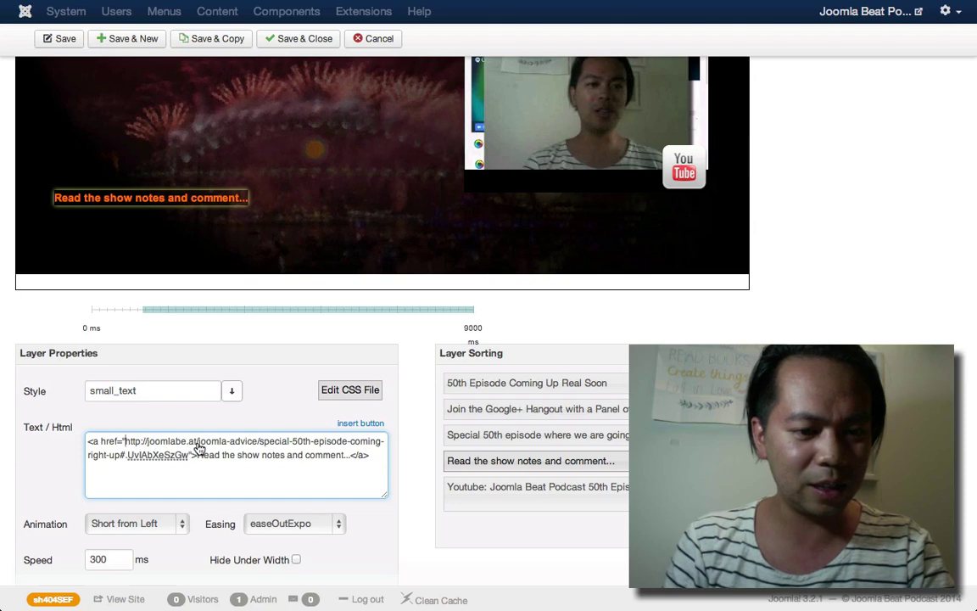
{"action": "left_click_drag", "start_coordinate": [190, 442], "coordinate": [125, 442]}
{"action": "key", "text": "BackSpace"}
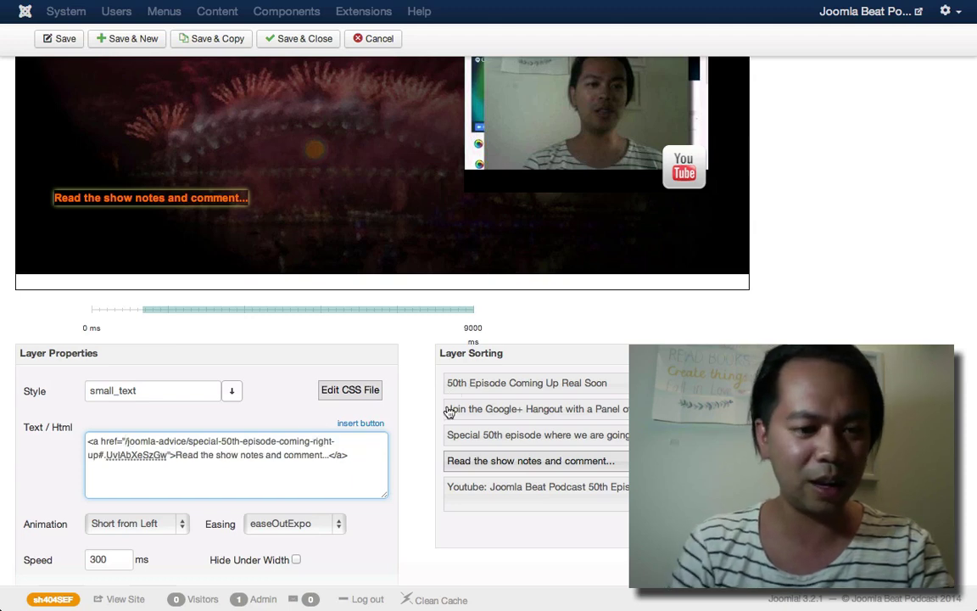
- Move the Read the show notes caption to Y 300
{"action": "scroll", "coordinate": [430, 449], "scroll_direction": "down", "scroll_amount": 2}
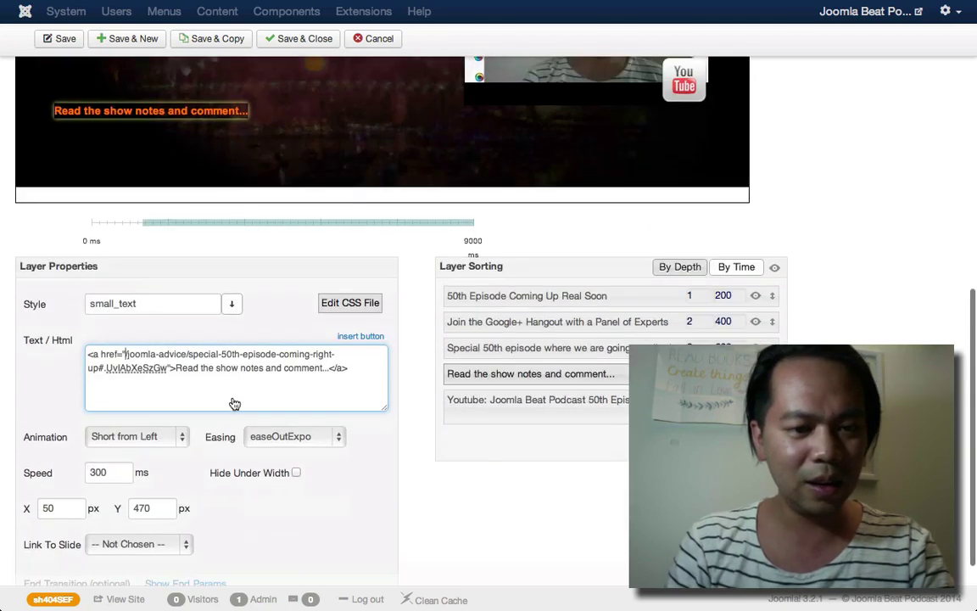
{"action": "scroll", "coordinate": [402, 386], "scroll_direction": "down", "scroll_amount": 1}
{"action": "scroll", "coordinate": [401, 386], "scroll_direction": "up", "scroll_amount": 4}
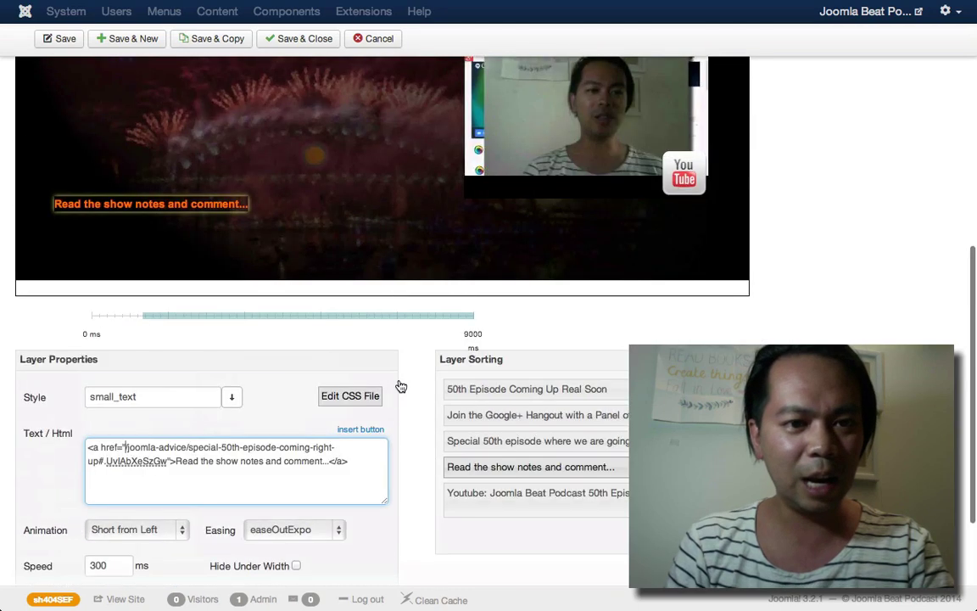
{"action": "scroll", "coordinate": [401, 386], "scroll_direction": "up", "scroll_amount": 3}
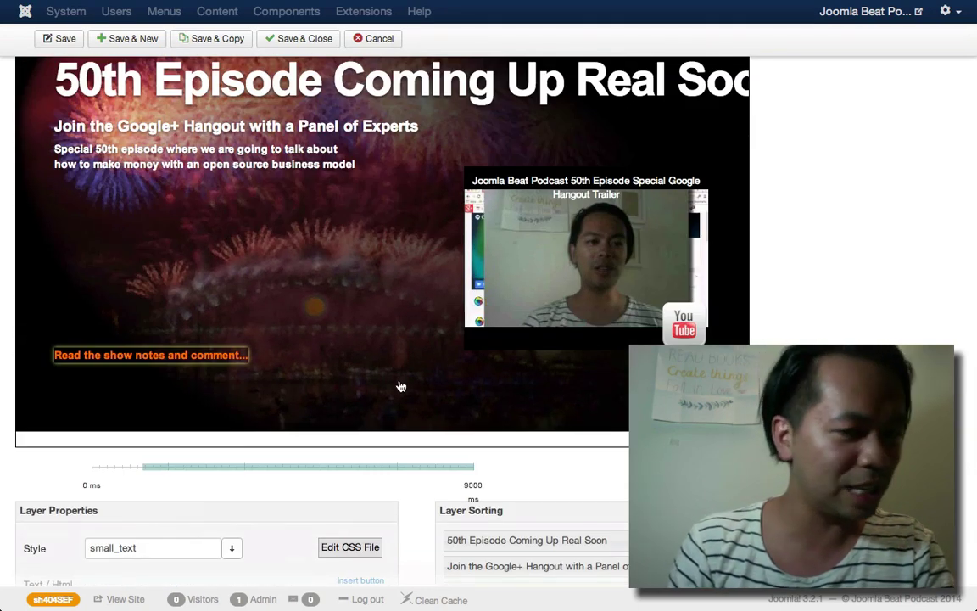
{"action": "scroll", "coordinate": [401, 386], "scroll_direction": "up", "scroll_amount": 1}
{"action": "scroll", "coordinate": [383, 415], "scroll_direction": "down", "scroll_amount": 5}
{"action": "scroll", "coordinate": [296, 491], "scroll_direction": "down", "scroll_amount": 2}
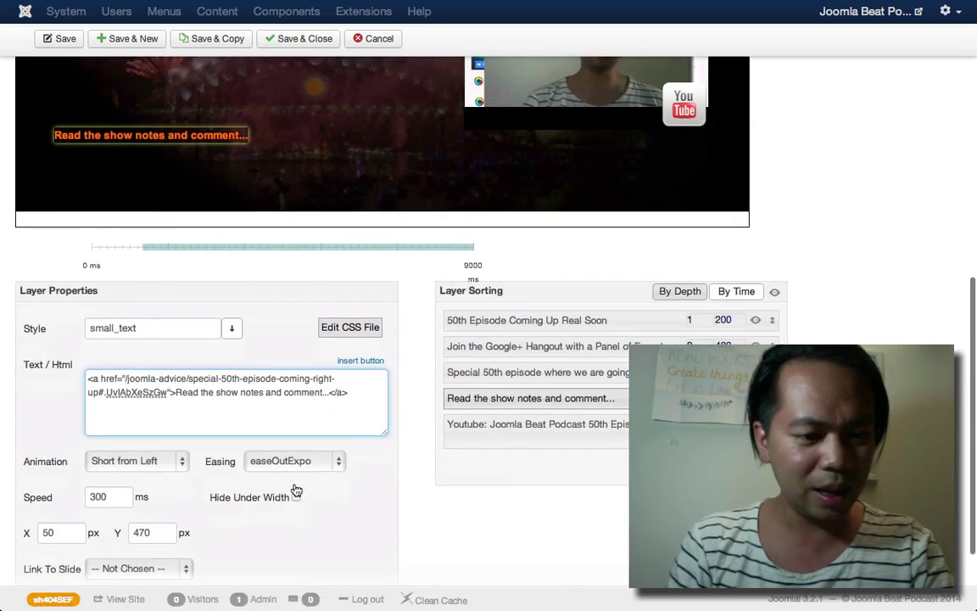
{"action": "double_click", "coordinate": [146, 534]}
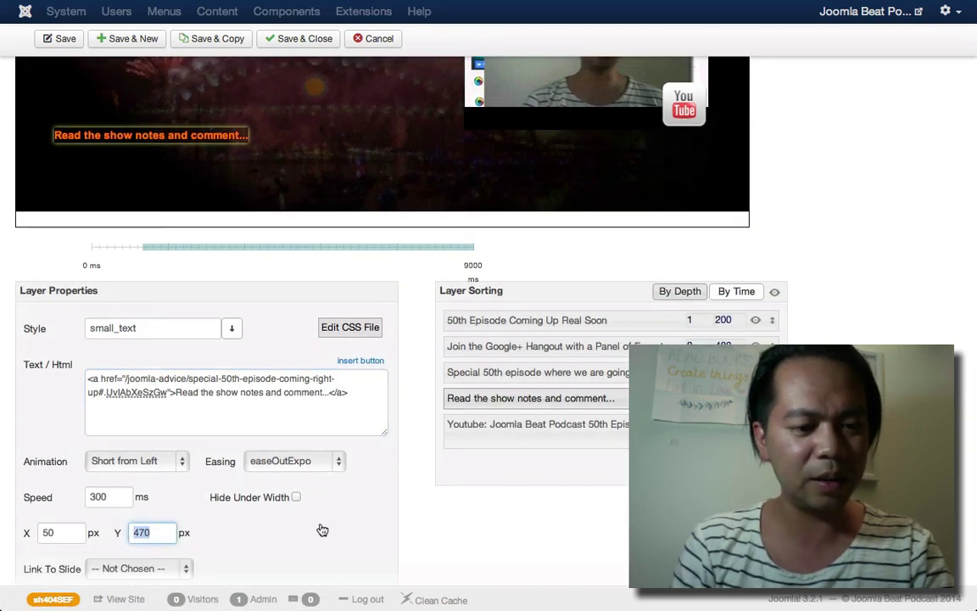
{"action": "scroll", "coordinate": [458, 507], "scroll_direction": "up", "scroll_amount": 4}
{"action": "scroll", "coordinate": [458, 506], "scroll_direction": "down", "scroll_amount": 4}
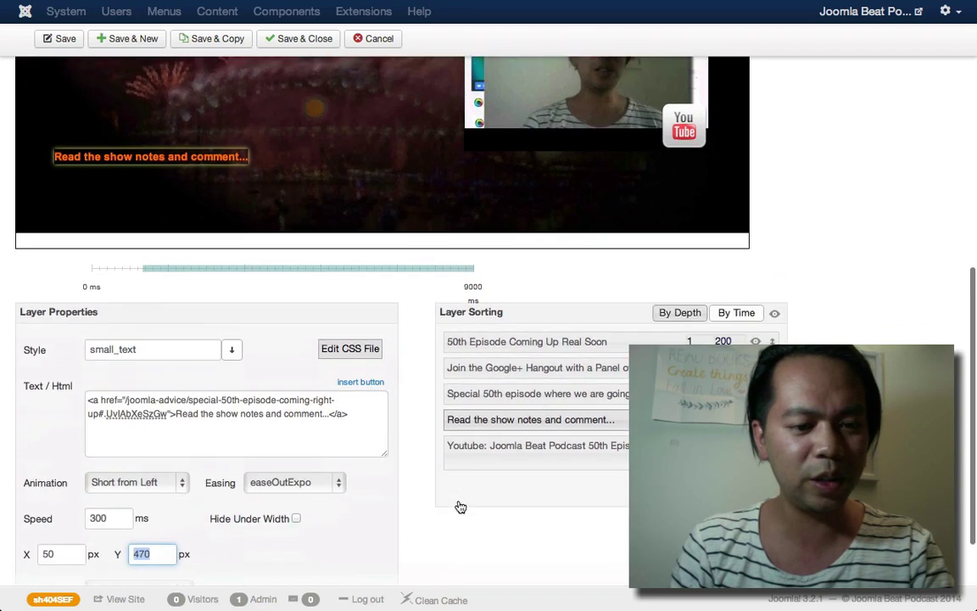
{"action": "type", "text": "300"}
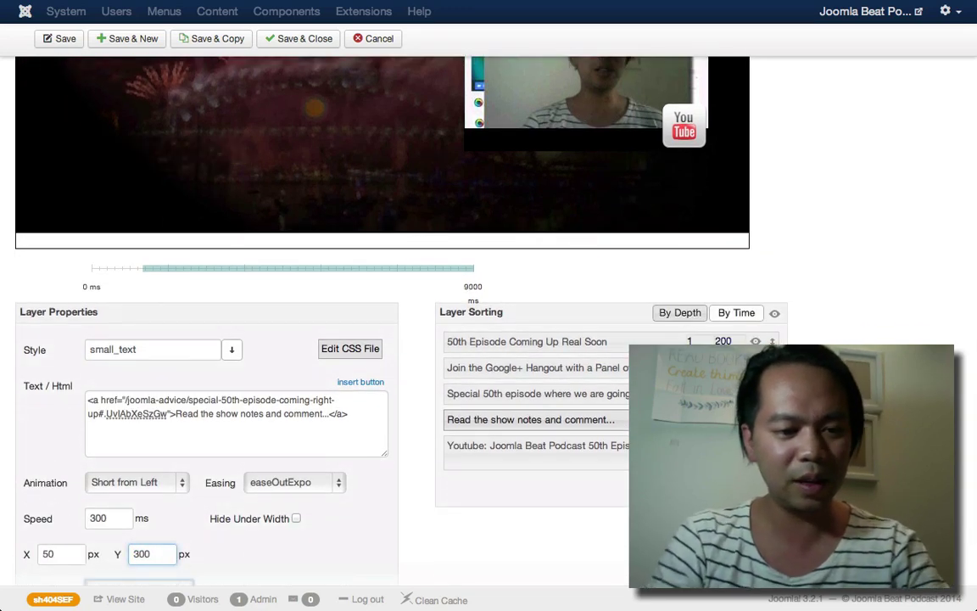
{"action": "scroll", "coordinate": [462, 509], "scroll_direction": "up", "scroll_amount": 5}
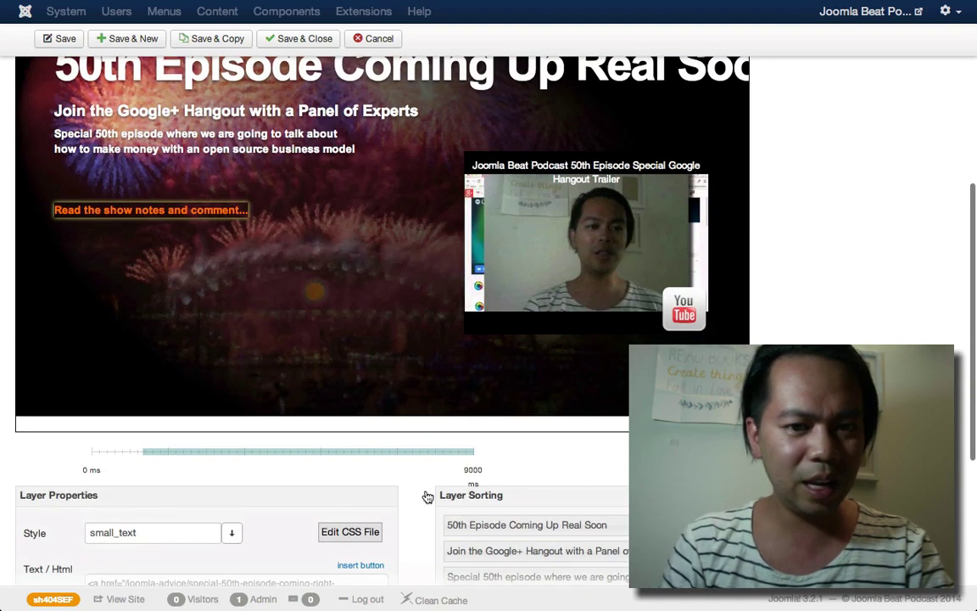
{"action": "scroll", "coordinate": [442, 489], "scroll_direction": "down", "scroll_amount": 7}
{"action": "scroll", "coordinate": [464, 482], "scroll_direction": "down", "scroll_amount": 2}
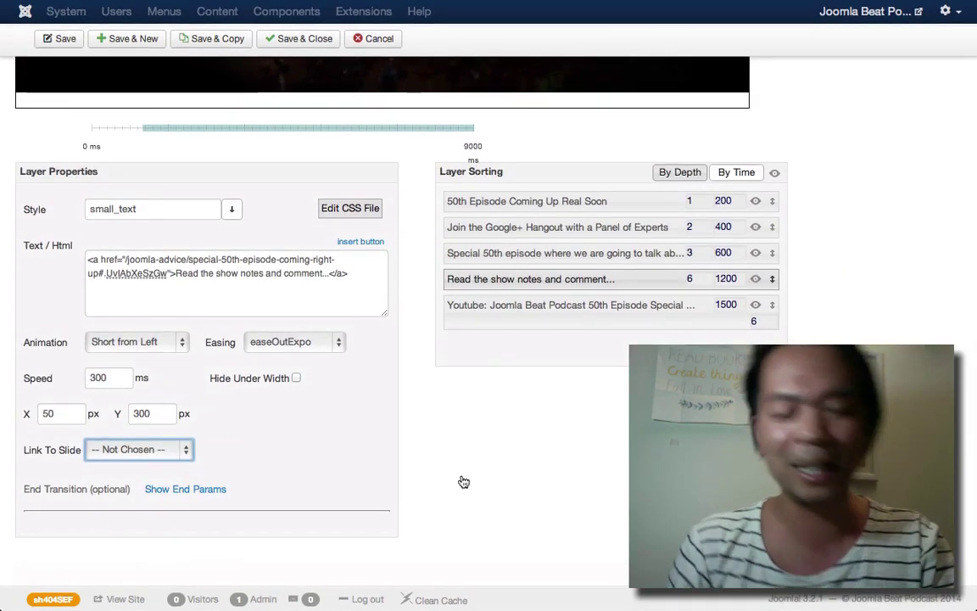
{"action": "scroll", "coordinate": [444, 467], "scroll_direction": "up", "scroll_amount": 10}
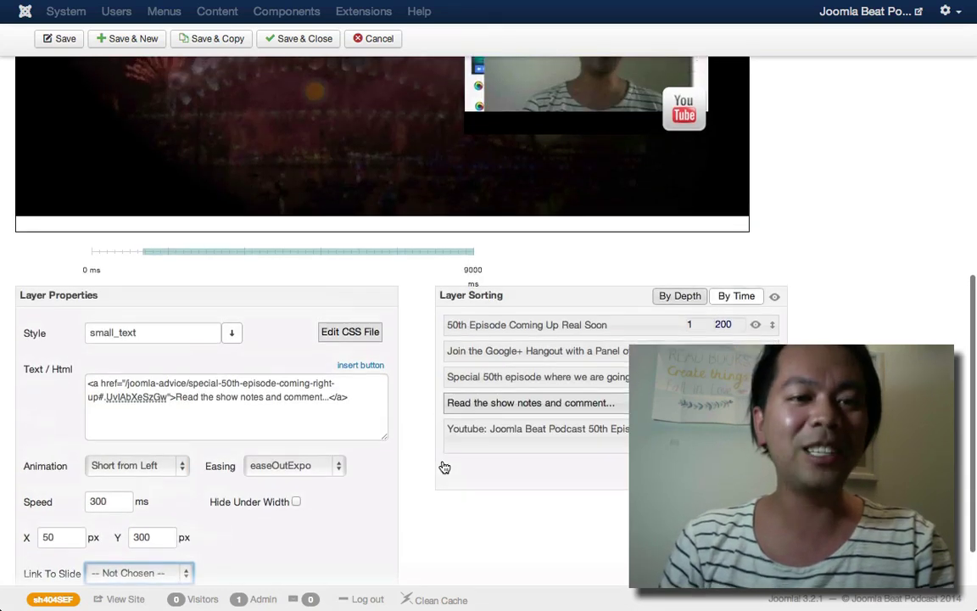
{"action": "scroll", "coordinate": [365, 351], "scroll_direction": "down", "scroll_amount": 12}
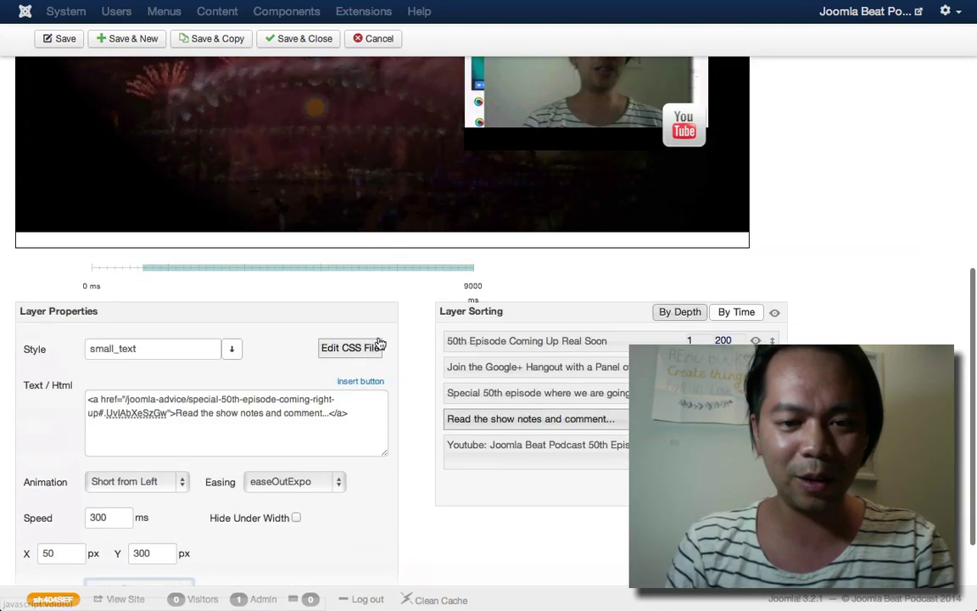
- Check the headline, Google+ Hangout and Special 50th episode layers, then reselect Read the show notes
{"action": "left_click", "coordinate": [490, 341]}
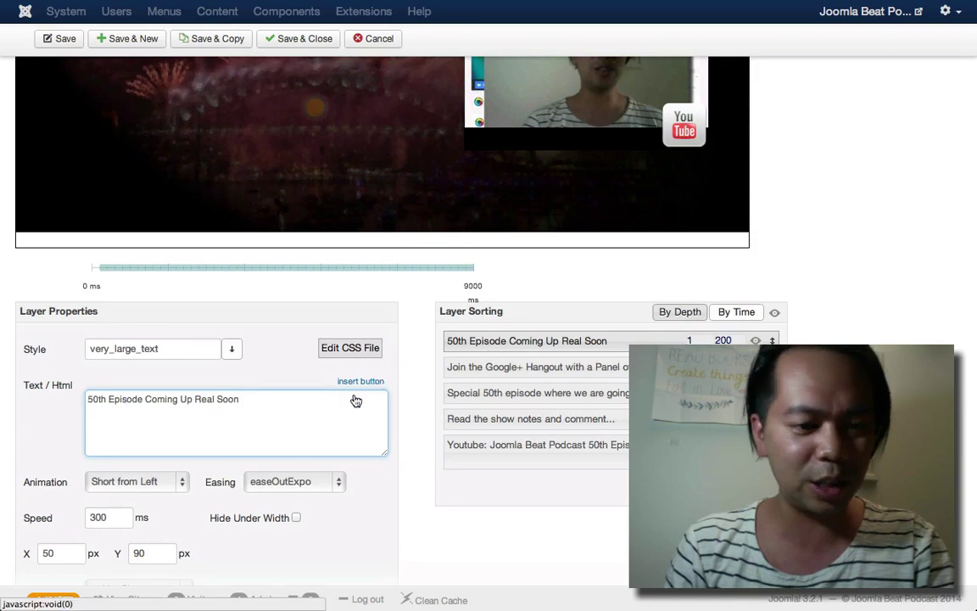
{"action": "scroll", "coordinate": [357, 401], "scroll_direction": "down", "scroll_amount": 2}
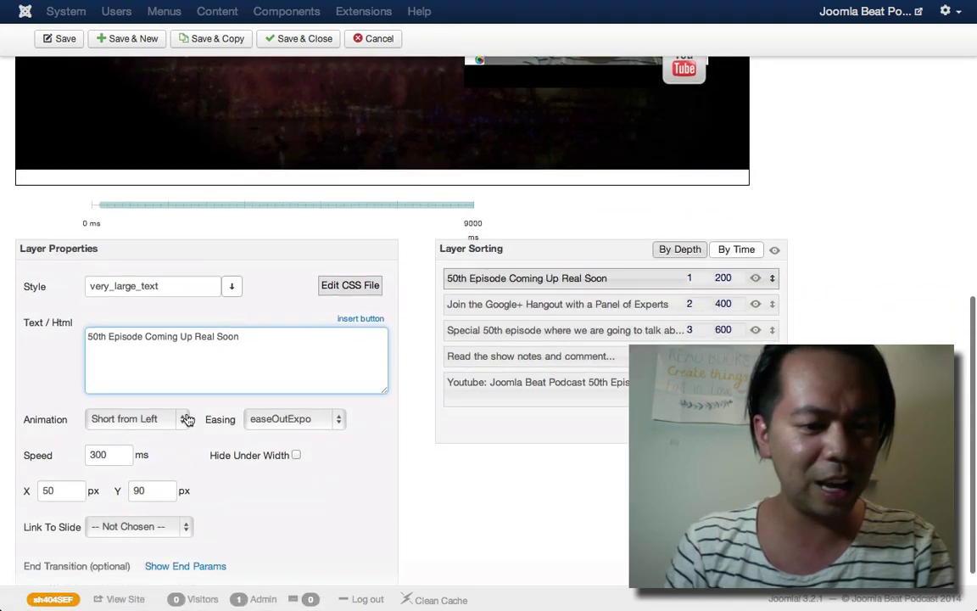
{"action": "scroll", "coordinate": [187, 419], "scroll_direction": "up", "scroll_amount": 10}
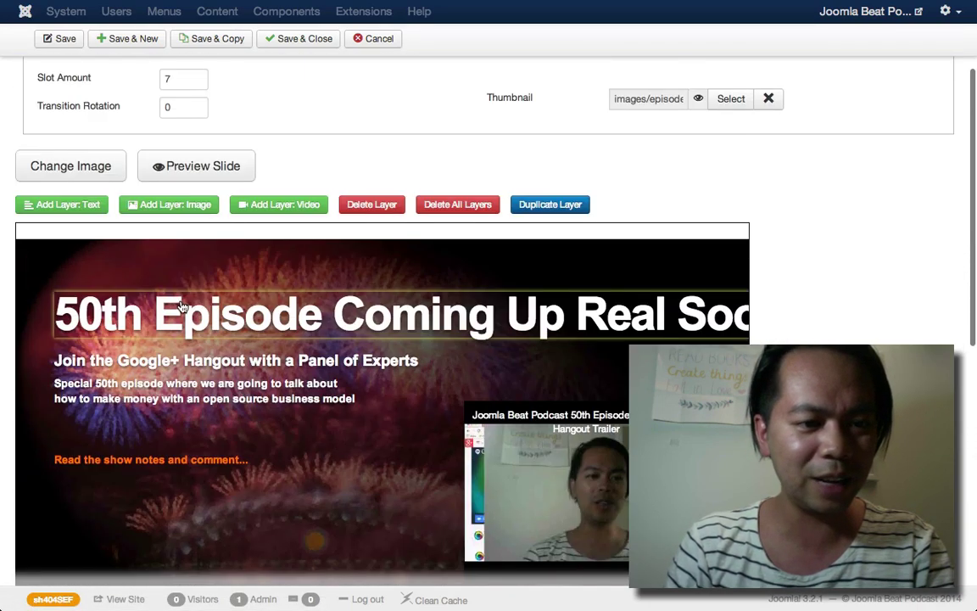
{"action": "scroll", "coordinate": [181, 307], "scroll_direction": "down", "scroll_amount": 10}
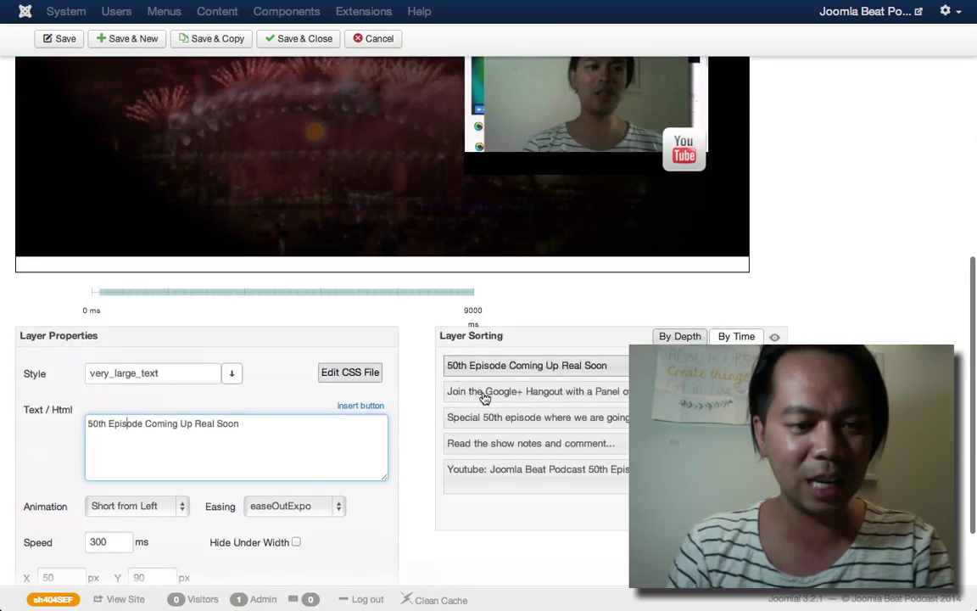
{"action": "left_click", "coordinate": [484, 396]}
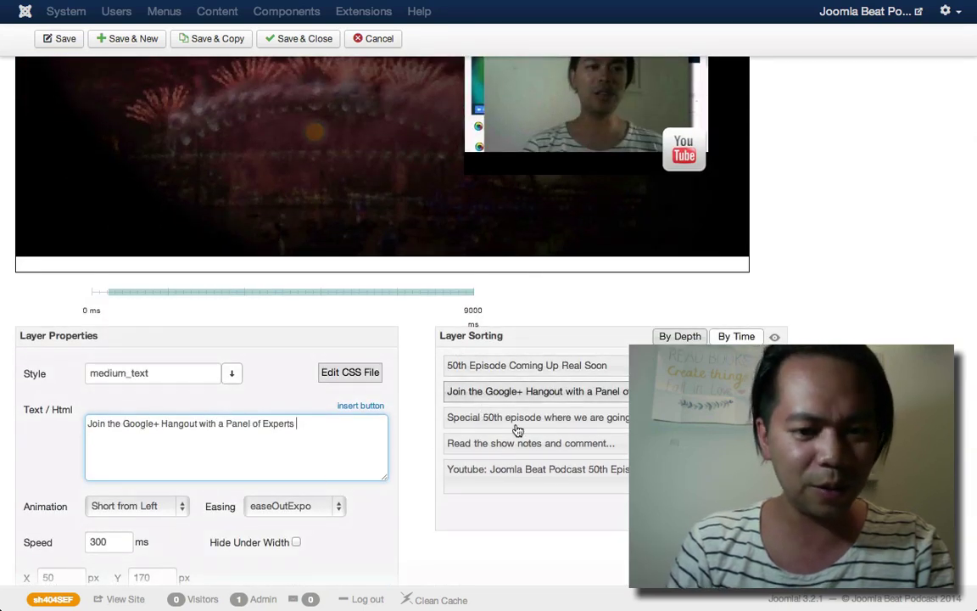
{"action": "left_click", "coordinate": [509, 421]}
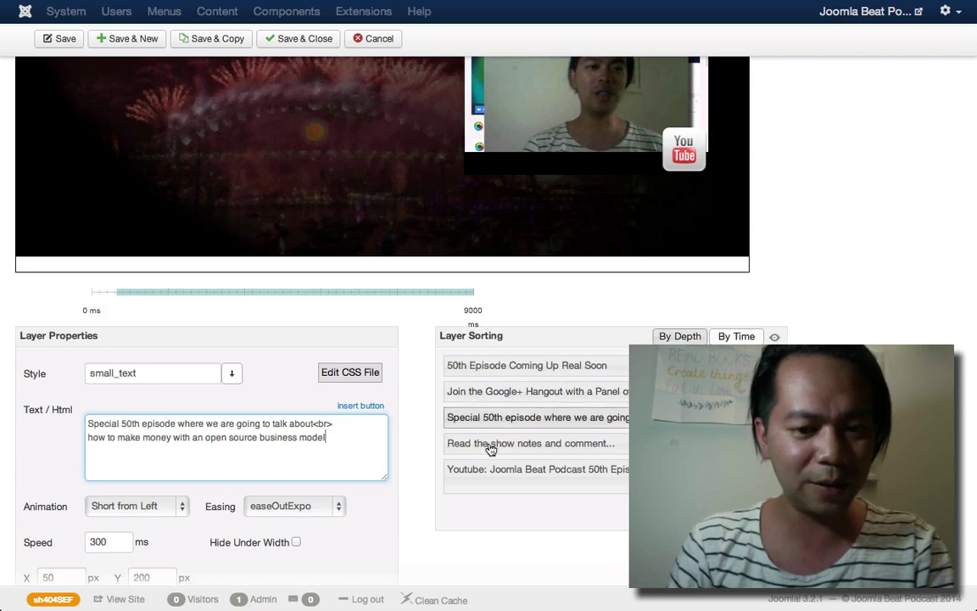
{"action": "left_click", "coordinate": [491, 450]}
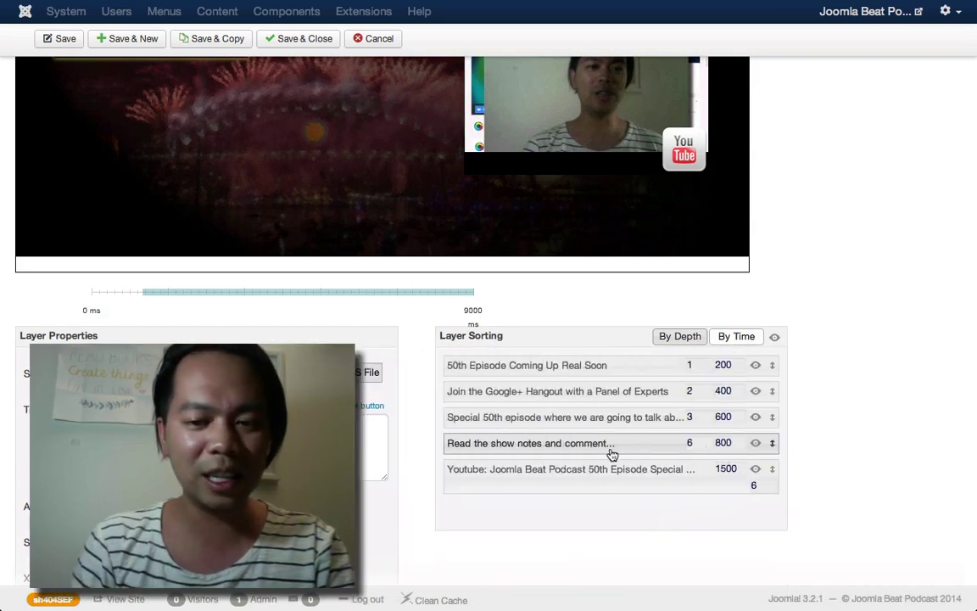
- Set the YouTube video layer's entrance animation to Long from Right
{"action": "scroll", "coordinate": [528, 469], "scroll_direction": "down", "scroll_amount": 1}
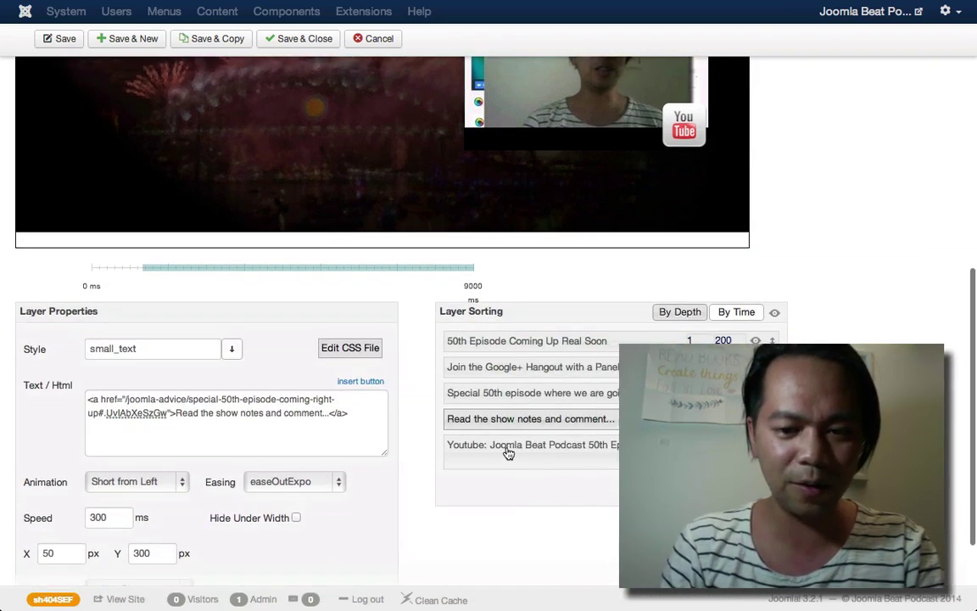
{"action": "left_click", "coordinate": [508, 453]}
{"action": "left_click", "coordinate": [183, 447]}
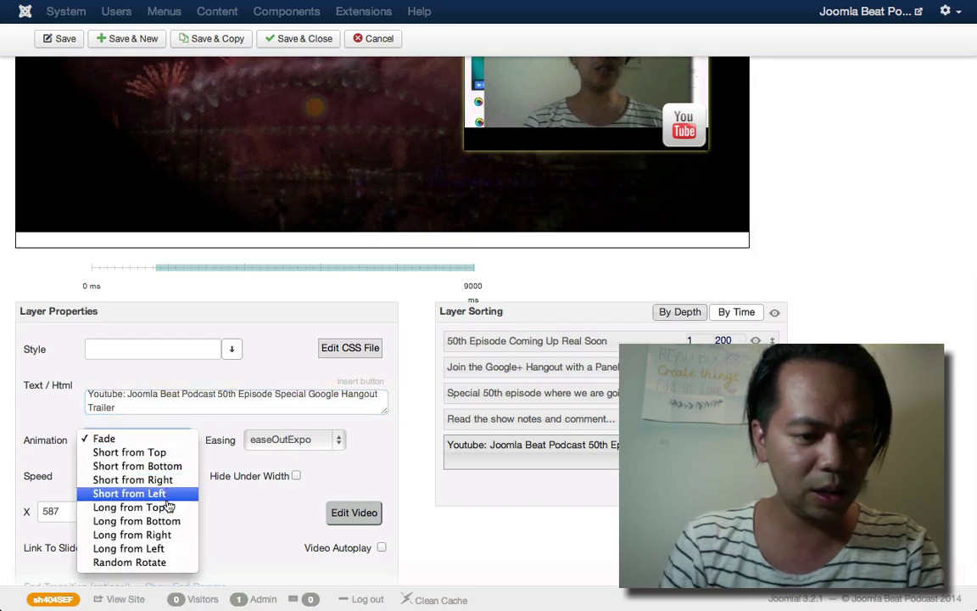
{"action": "left_click", "coordinate": [168, 535]}
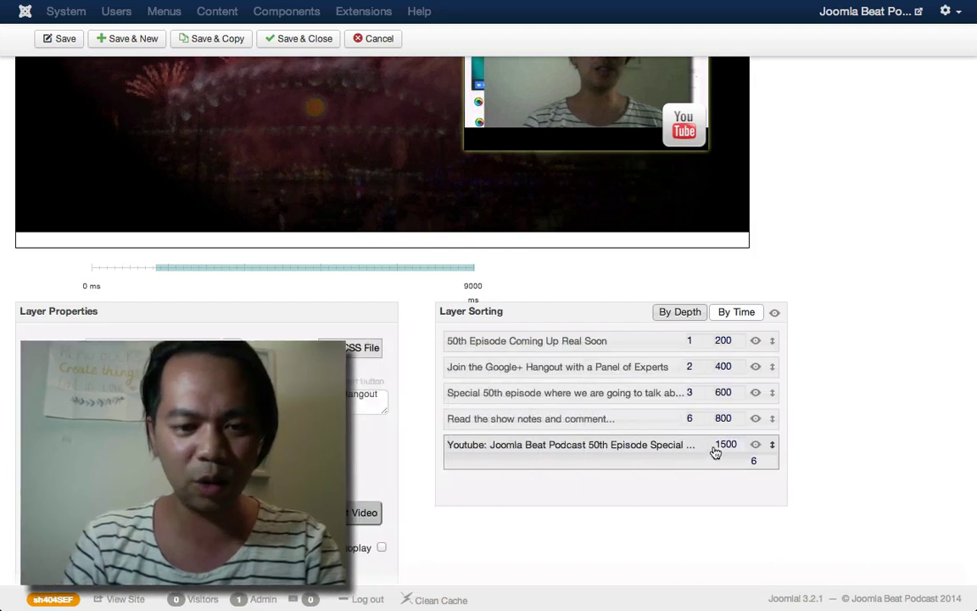
{"action": "scroll", "coordinate": [507, 552], "scroll_direction": "down", "scroll_amount": 1}
{"action": "scroll", "coordinate": [507, 552], "scroll_direction": "down", "scroll_amount": 1}
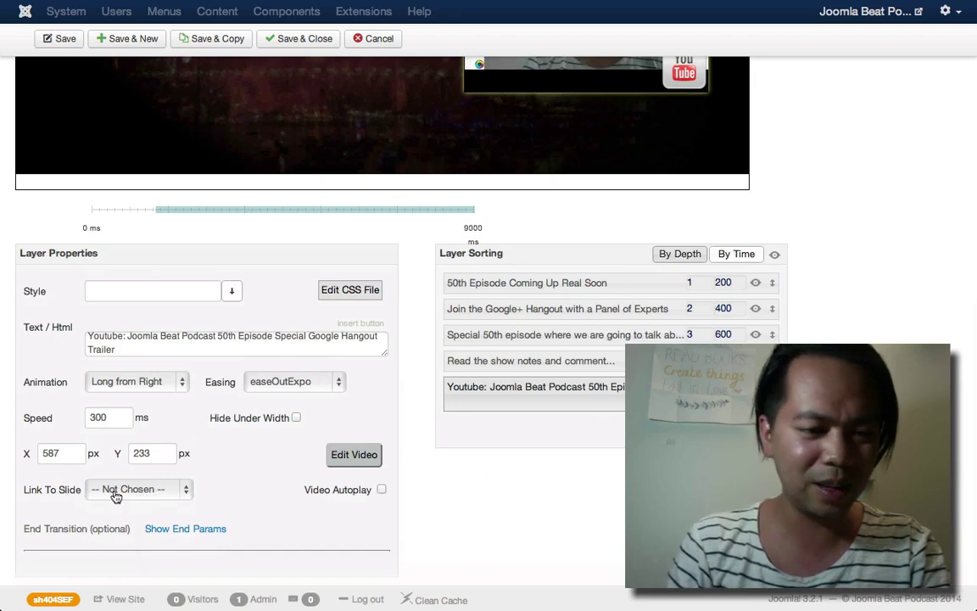
{"action": "scroll", "coordinate": [429, 504], "scroll_direction": "up", "scroll_amount": 10}
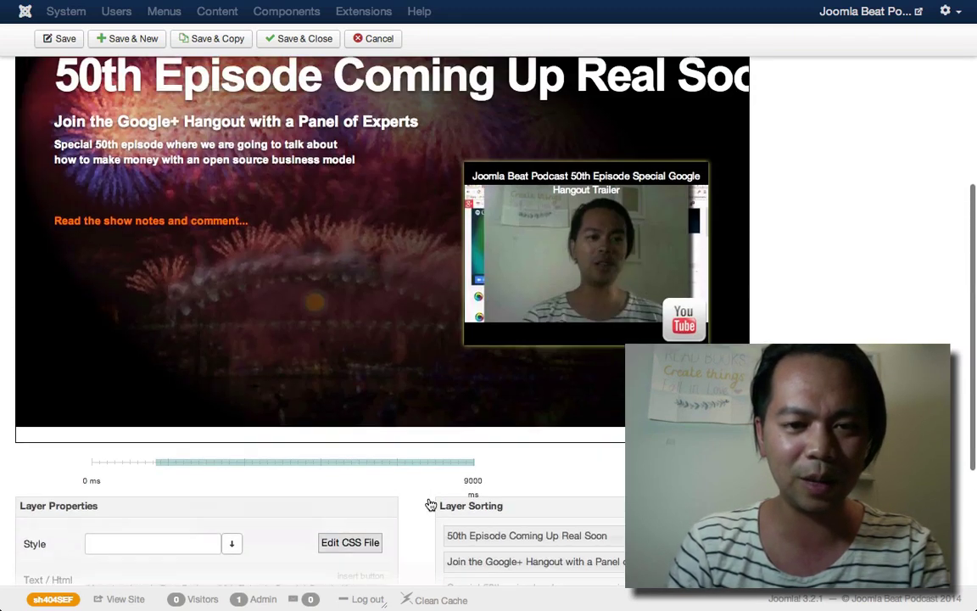
{"action": "scroll", "coordinate": [429, 504], "scroll_direction": "up", "scroll_amount": 4}
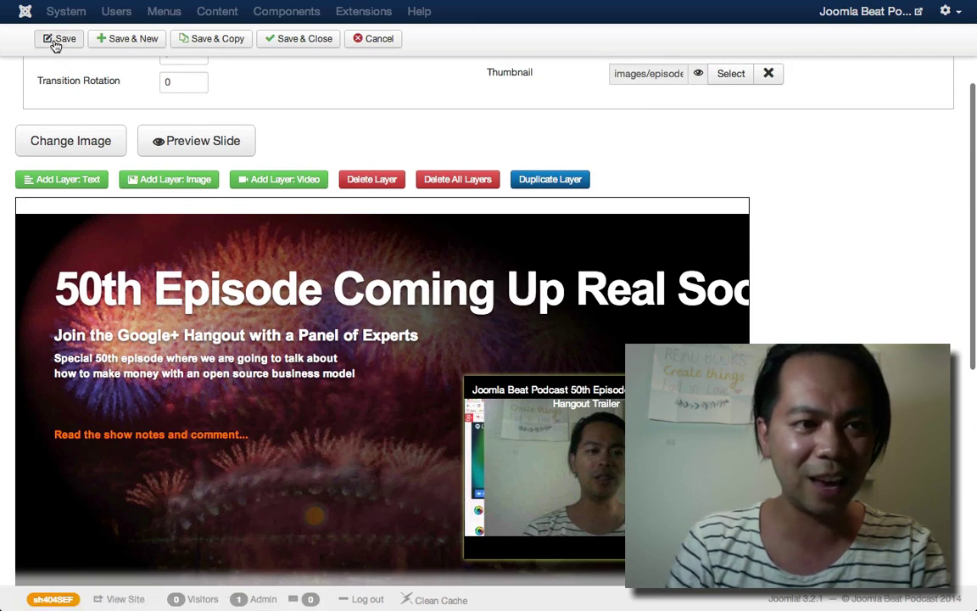
- Save & Close the 50th Episode slide, returning to the slides list
{"action": "scroll", "coordinate": [99, 149], "scroll_direction": "up", "scroll_amount": 7}
{"action": "scroll", "coordinate": [100, 151], "scroll_direction": "down", "scroll_amount": 2}
{"action": "scroll", "coordinate": [98, 148], "scroll_direction": "down", "scroll_amount": 1}
{"action": "scroll", "coordinate": [99, 148], "scroll_direction": "up", "scroll_amount": 3}
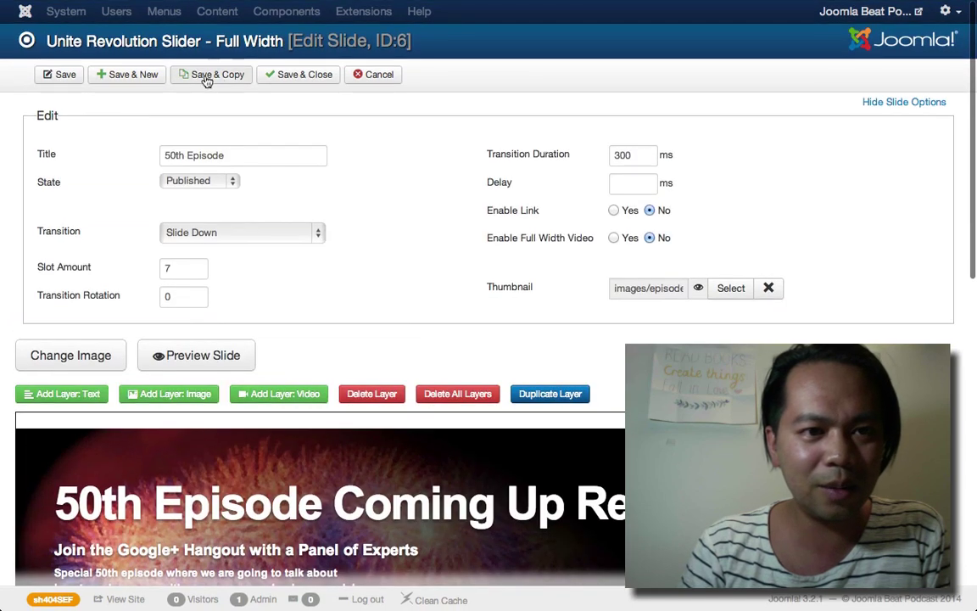
{"action": "left_click", "coordinate": [317, 74]}
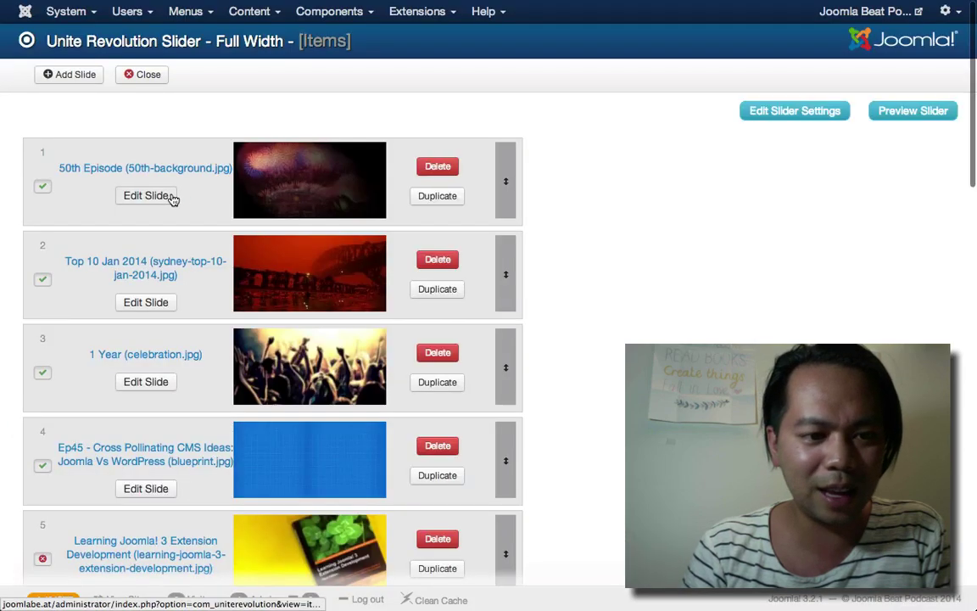
{"action": "scroll", "coordinate": [173, 199], "scroll_direction": "down", "scroll_amount": 2}
- Unpublish the Ep45 slide and clean the cache, clearing 9.74MB
{"action": "left_click", "coordinate": [43, 381]}
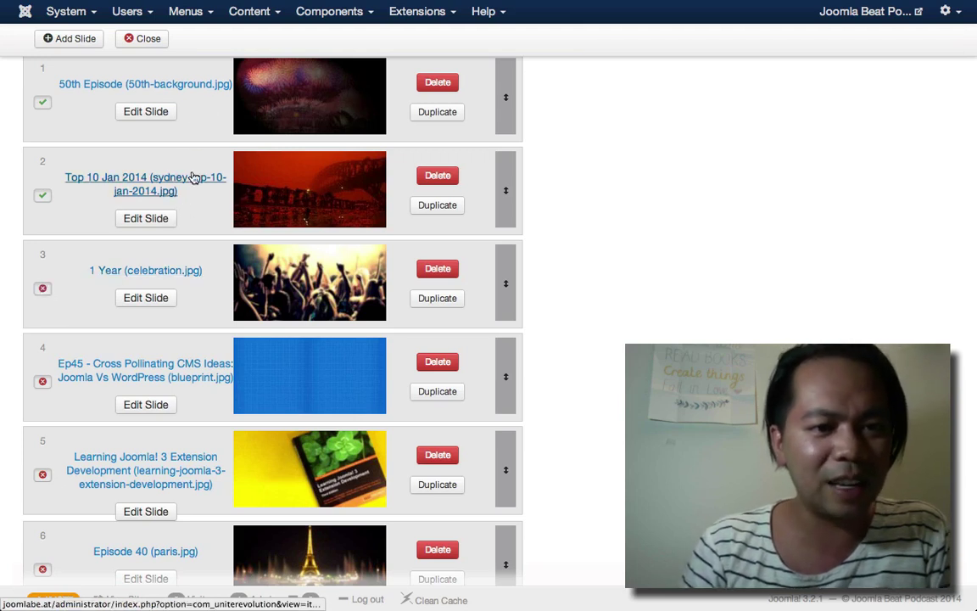
{"action": "scroll", "coordinate": [618, 165], "scroll_direction": "down", "scroll_amount": 1}
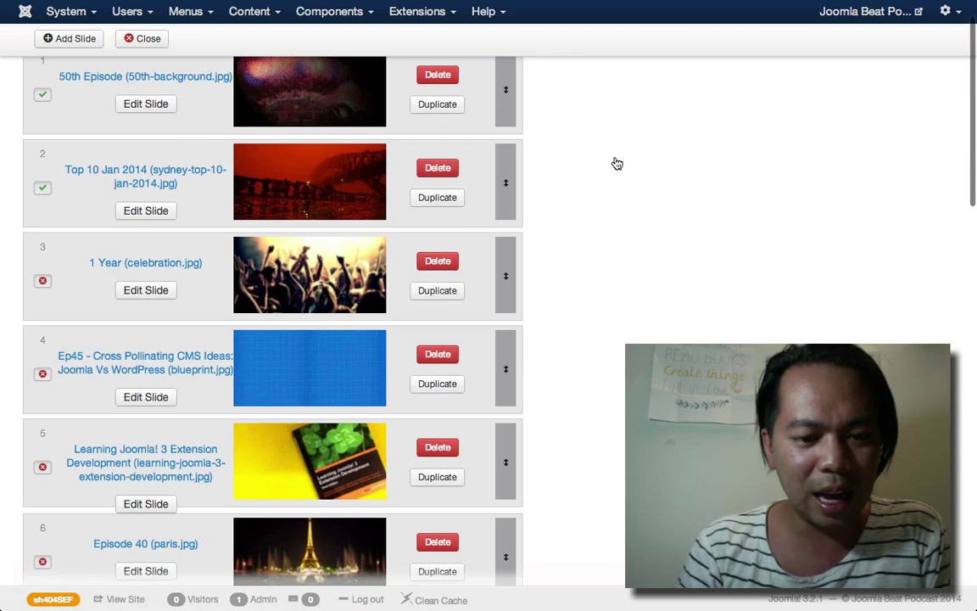
{"action": "left_click", "coordinate": [436, 600]}
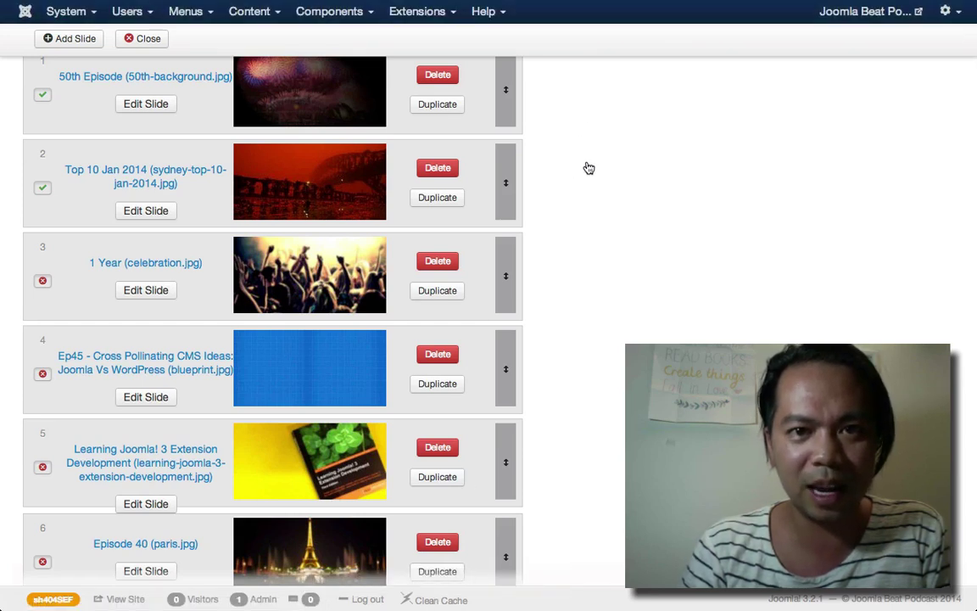
{"action": "scroll", "coordinate": [589, 168], "scroll_direction": "up", "scroll_amount": 3}
{"action": "scroll", "coordinate": [696, 114], "scroll_direction": "down", "scroll_amount": 1}
- Switch to the 50th episode article page in Chrome
{"action": "mouse_move", "coordinate": [535, 4]}
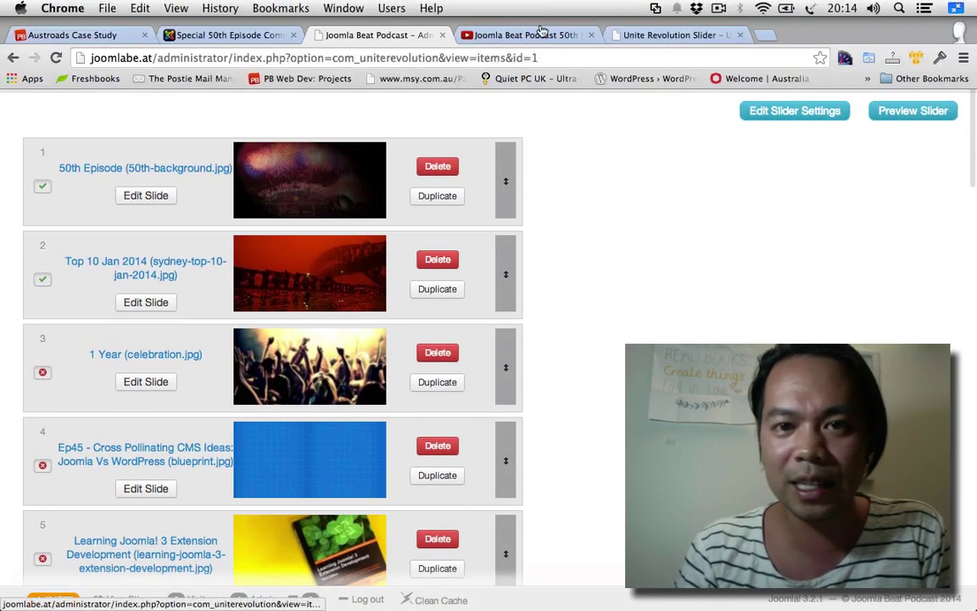
{"action": "left_click", "coordinate": [259, 35]}
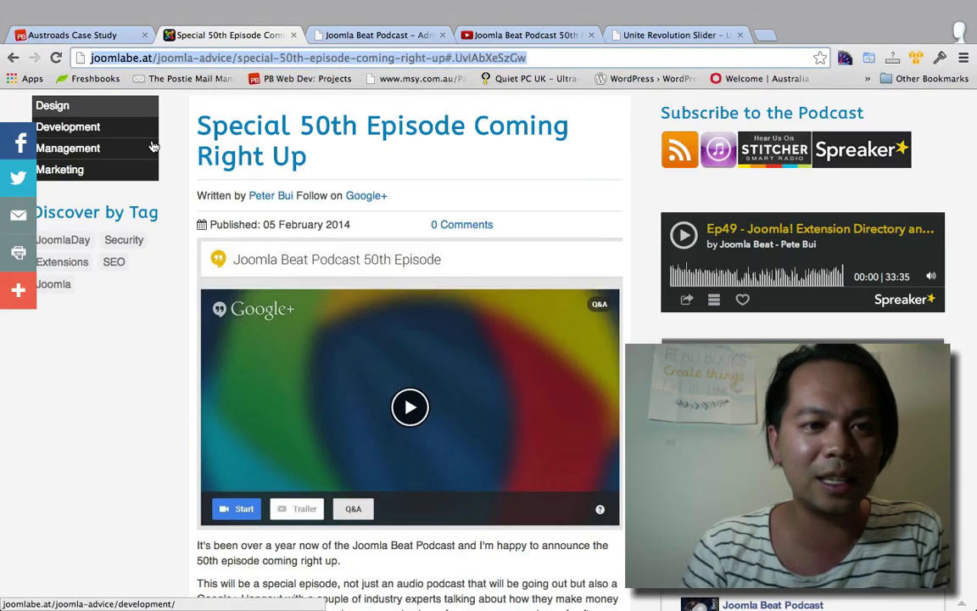
{"action": "scroll", "coordinate": [174, 152], "scroll_direction": "up", "scroll_amount": 2}
{"action": "scroll", "coordinate": [177, 135], "scroll_direction": "down", "scroll_amount": 2}
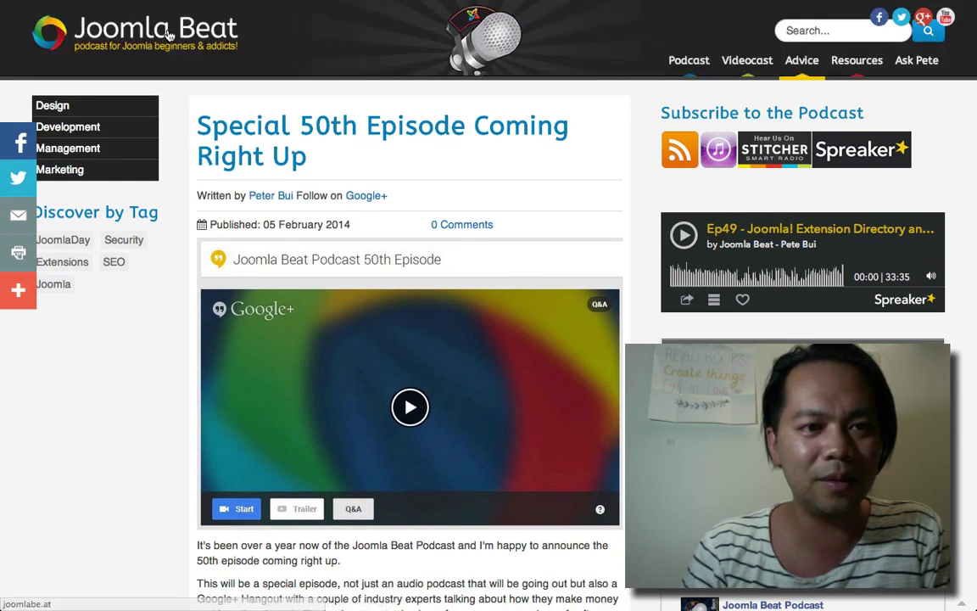
- Go to the Joomla Beat homepage and pause the 50th Episode trailer at 0:07
{"action": "left_click", "coordinate": [169, 34]}
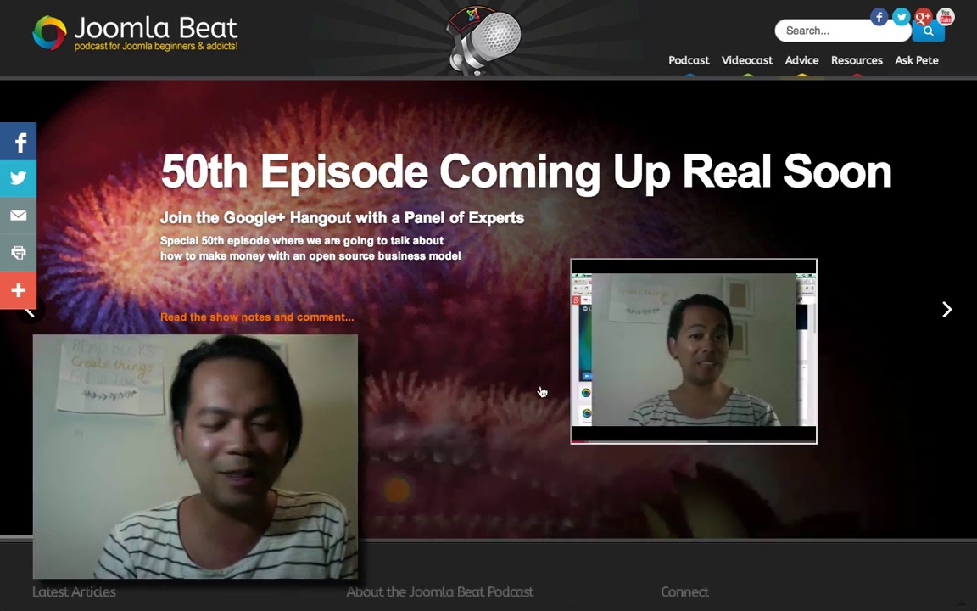
{"action": "mouse_move", "coordinate": [595, 439]}
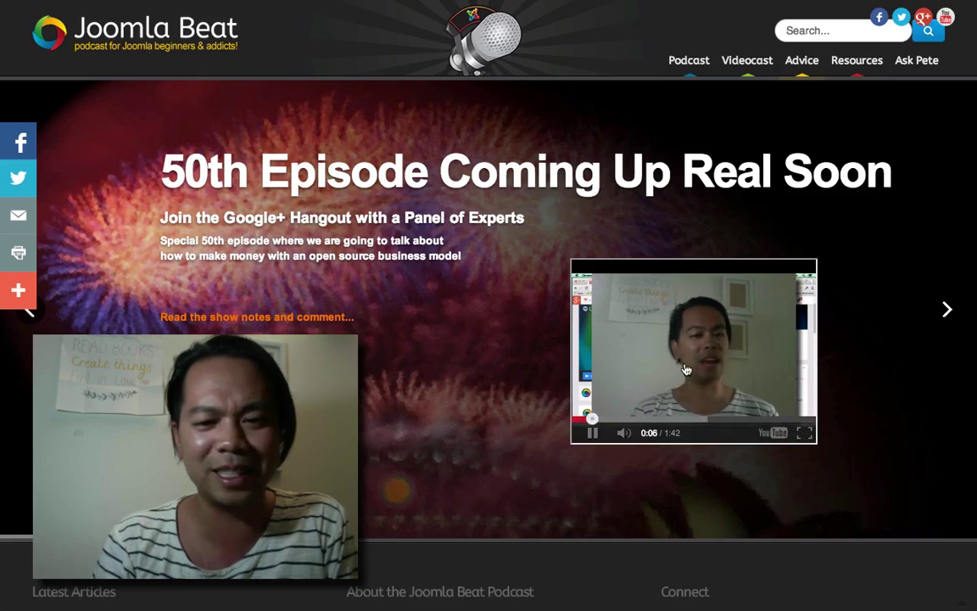
{"action": "left_click", "coordinate": [594, 435]}
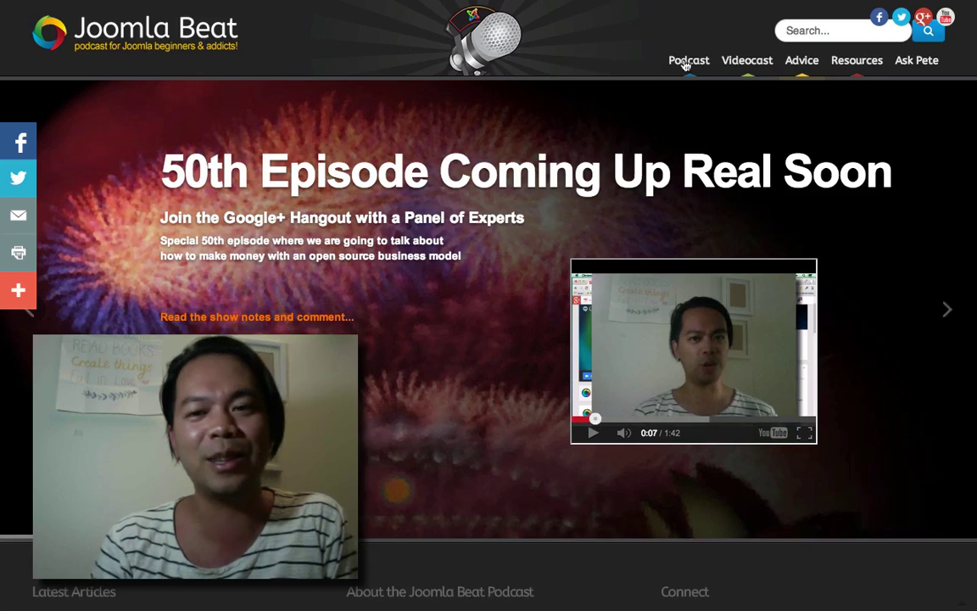
- Return to the admin tab and open Components > Unite Revolution Slider 2, which lists no sliders
{"action": "mouse_move", "coordinate": [398, 5]}
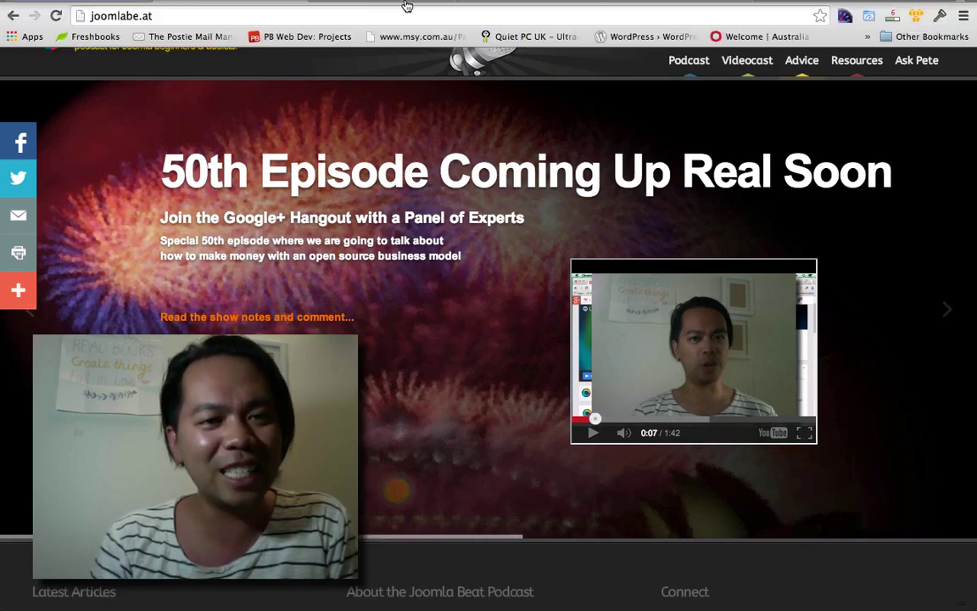
{"action": "left_click", "coordinate": [370, 37]}
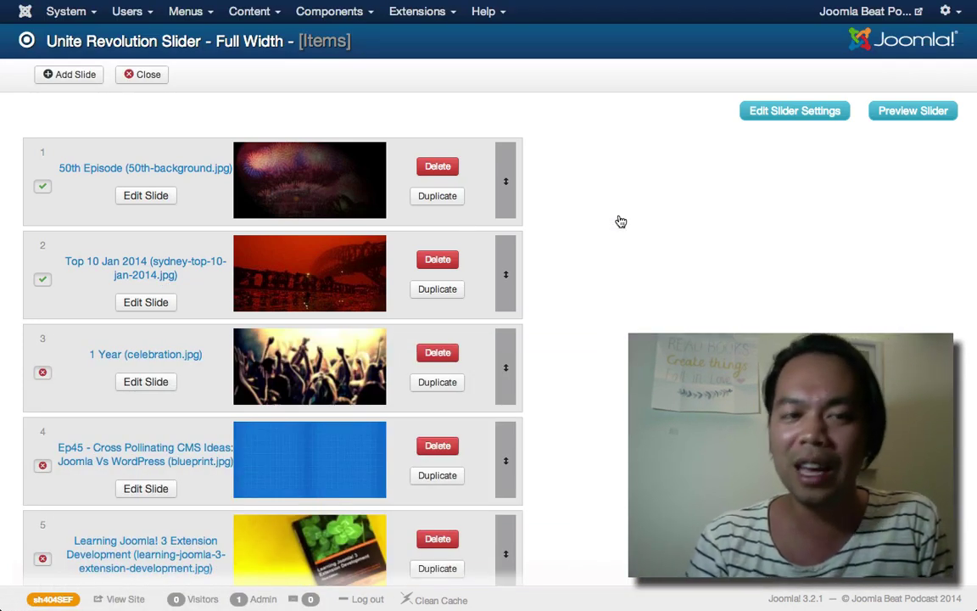
{"action": "left_click", "coordinate": [329, 11]}
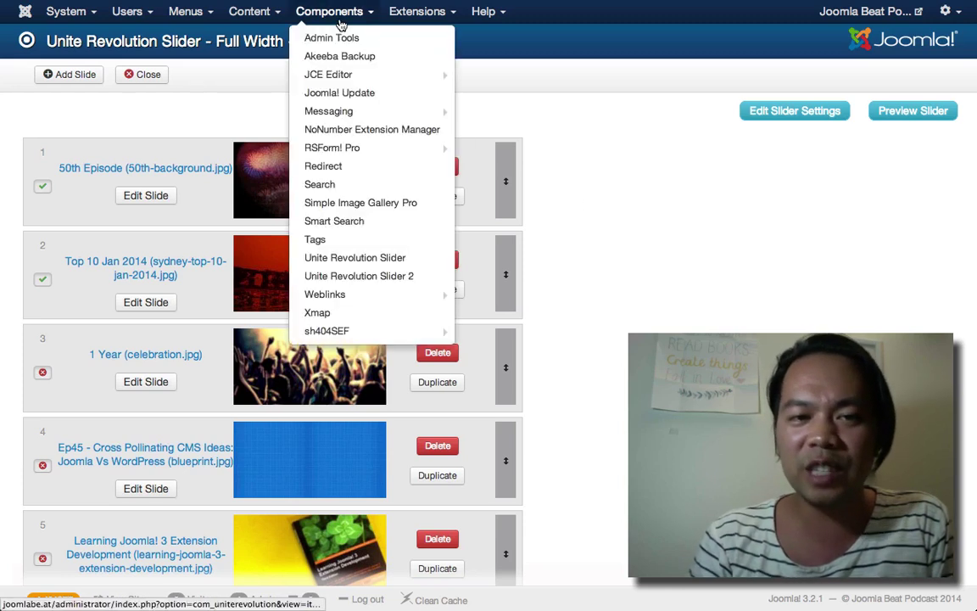
{"action": "left_click", "coordinate": [341, 280]}
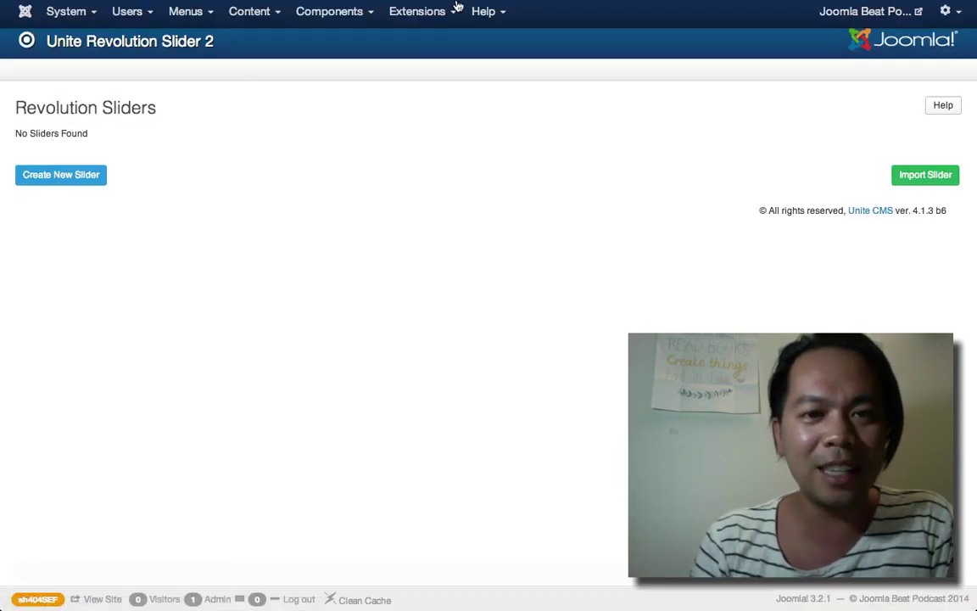
{"action": "mouse_move", "coordinate": [481, 8]}
{"action": "left_click", "coordinate": [648, 38]}
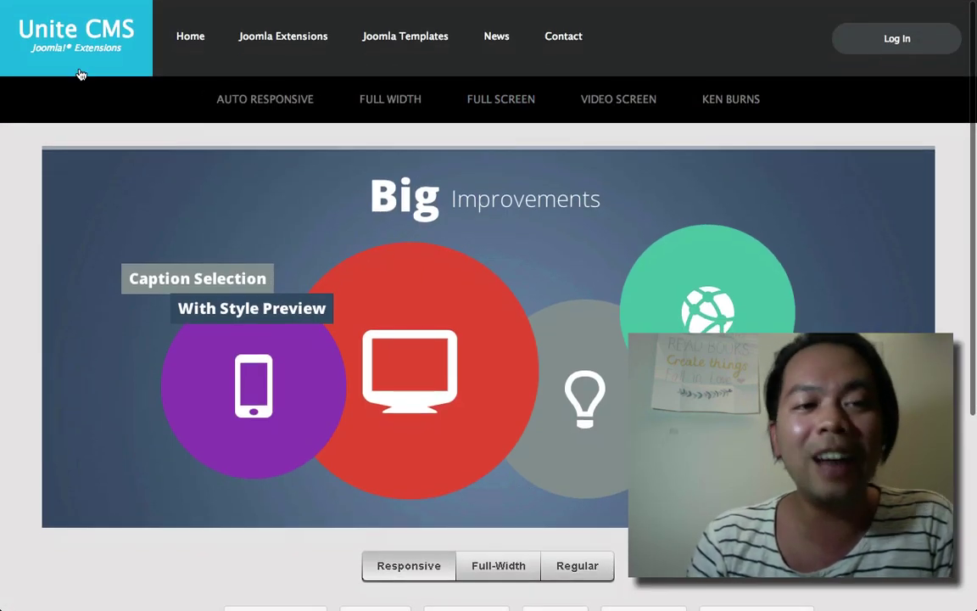
{"action": "scroll", "coordinate": [270, 199], "scroll_direction": "down", "scroll_amount": 3}
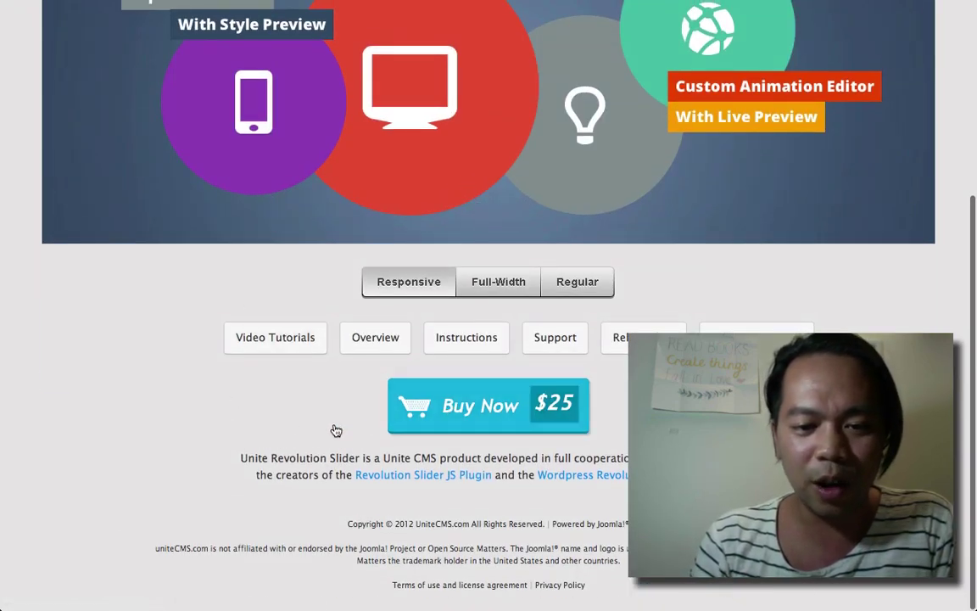
{"action": "scroll", "coordinate": [333, 430], "scroll_direction": "up", "scroll_amount": 3}
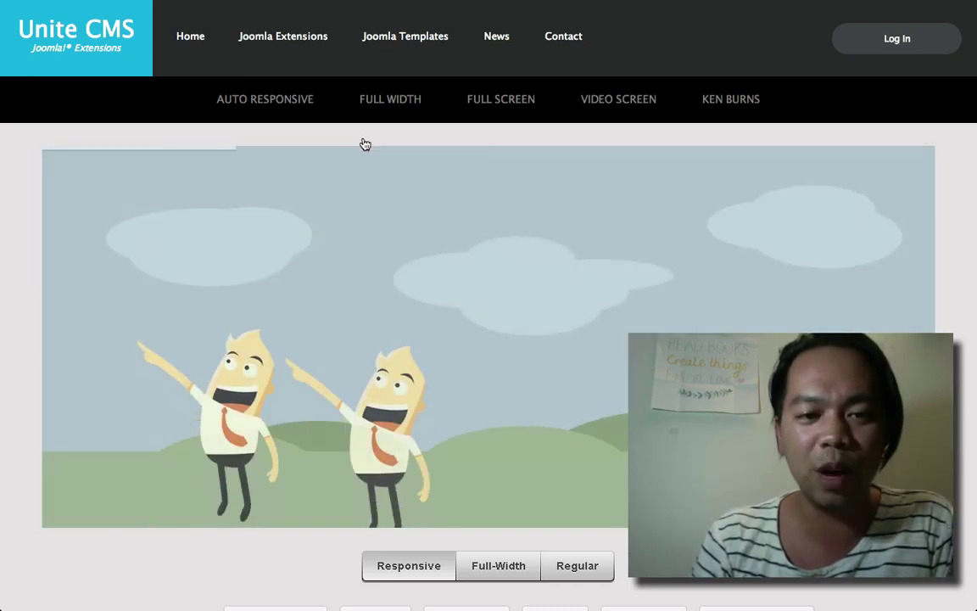
{"action": "mouse_move", "coordinate": [374, 10]}
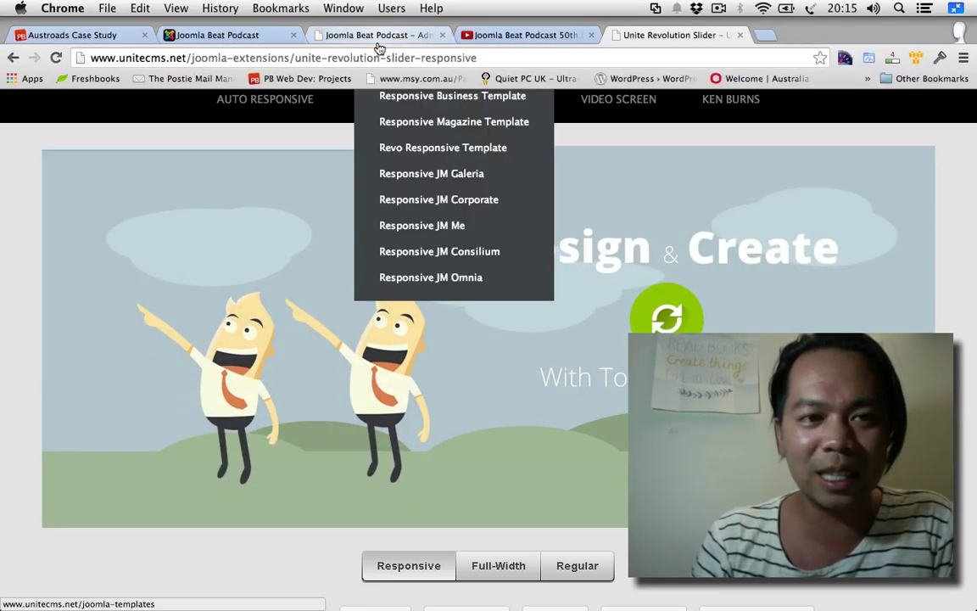
{"action": "left_click", "coordinate": [356, 35]}
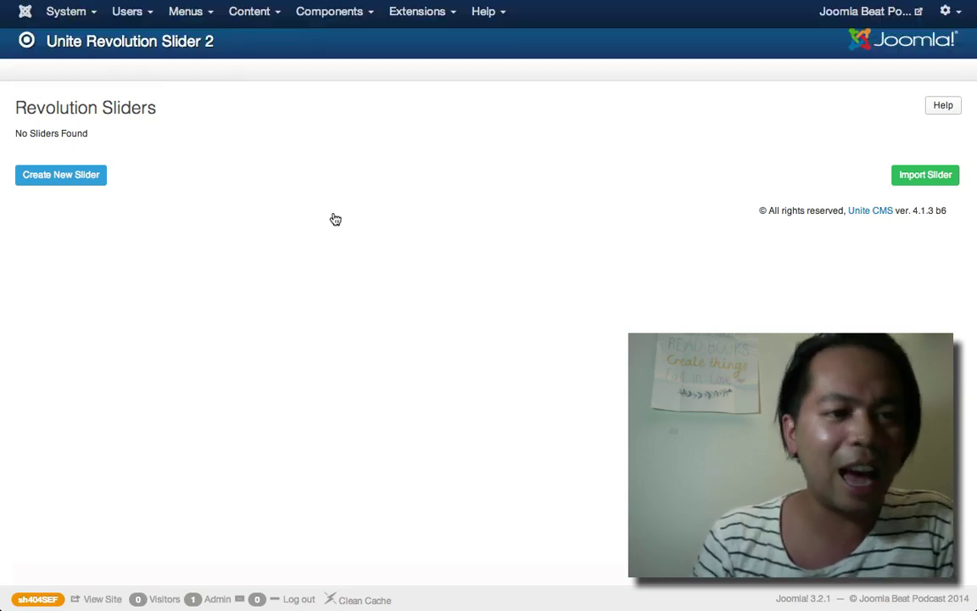
- Create a new slider titled 'Test', correcting the 'Tets' typo
{"action": "left_click", "coordinate": [65, 182]}
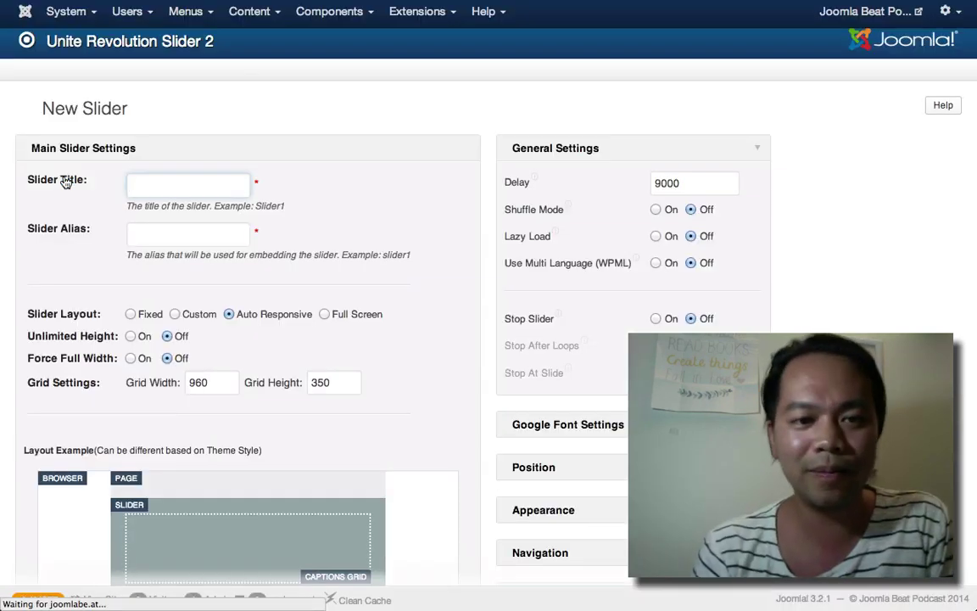
{"action": "type", "text": "Tets"}
{"action": "key", "text": "BackSpace"}
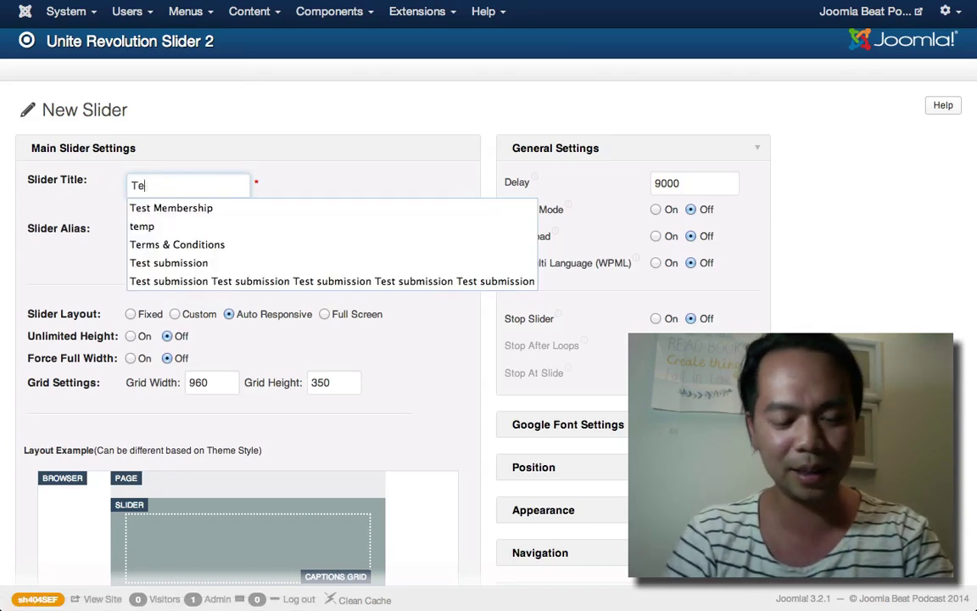
{"action": "type", "text": "st"}
{"action": "left_click", "coordinate": [295, 193]}
{"action": "scroll", "coordinate": [294, 193], "scroll_direction": "down", "scroll_amount": 3}
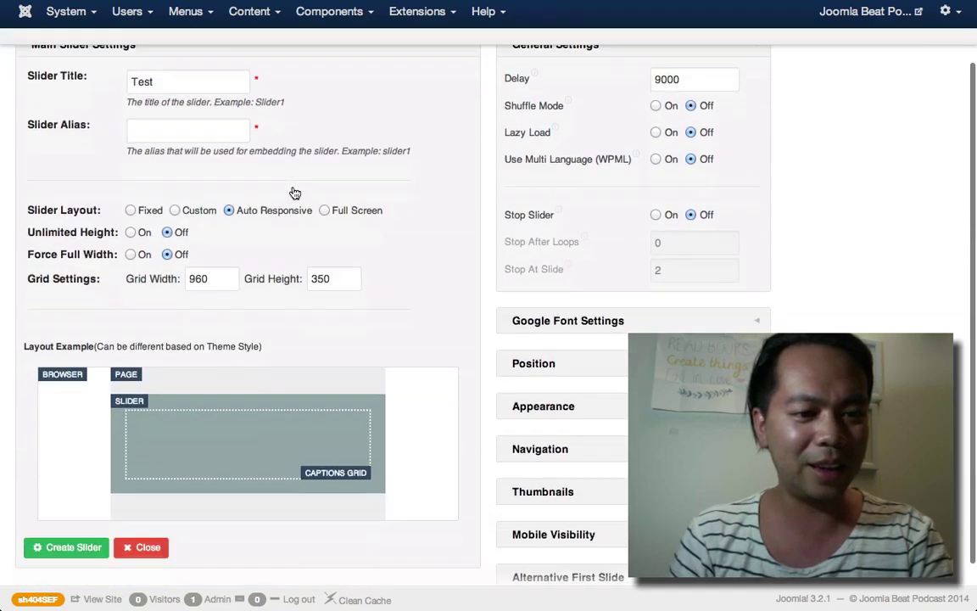
- Make the slider layout Full Screen, forced to full width, with a full-screen captions grid
{"action": "left_click", "coordinate": [325, 185]}
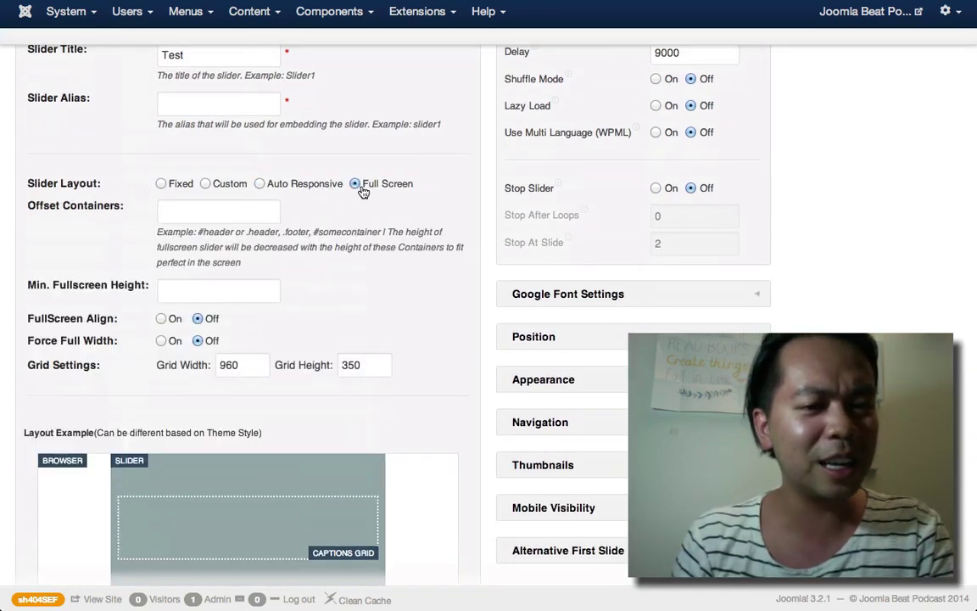
{"action": "scroll", "coordinate": [340, 240], "scroll_direction": "down", "scroll_amount": 2}
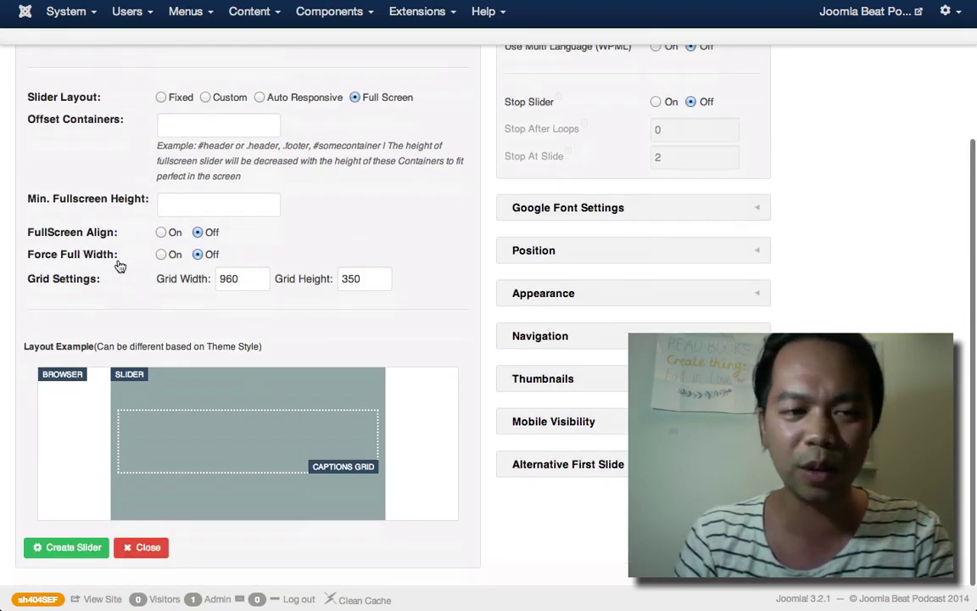
{"action": "left_click", "coordinate": [161, 254]}
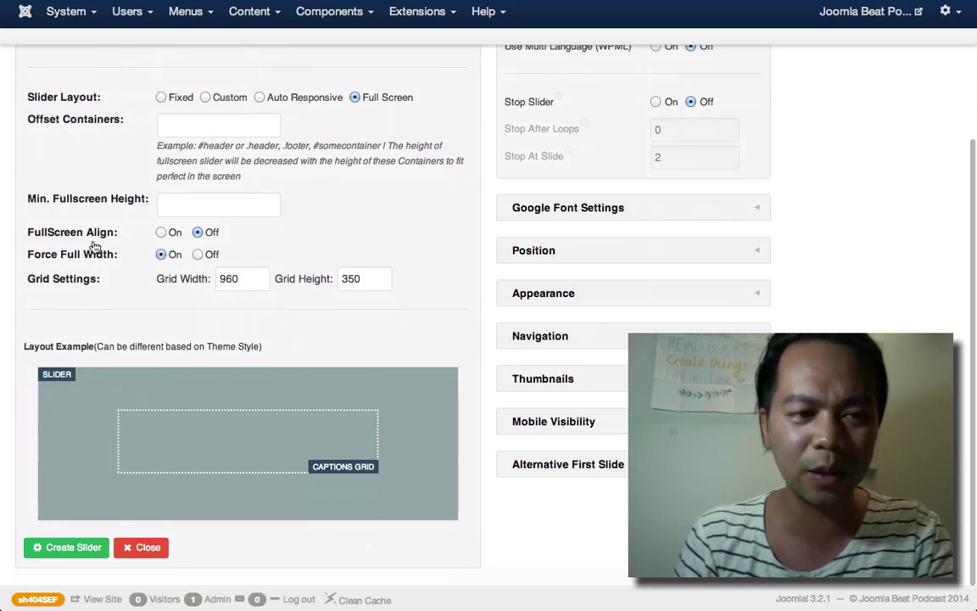
{"action": "left_click", "coordinate": [161, 233]}
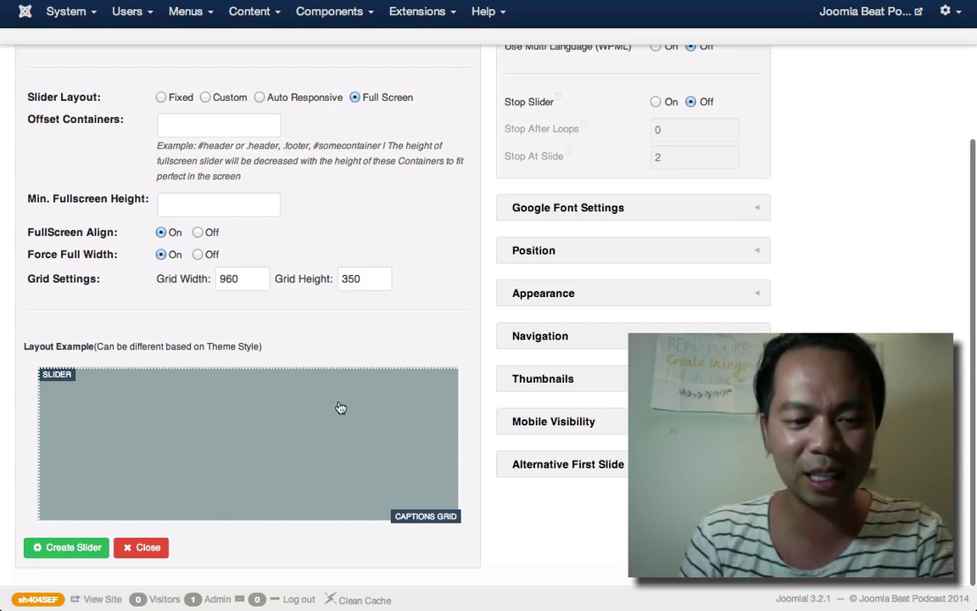
- Enter 600 as the grid height and return to General Settings for Lazy Load
{"action": "scroll", "coordinate": [339, 408], "scroll_direction": "up", "scroll_amount": 1}
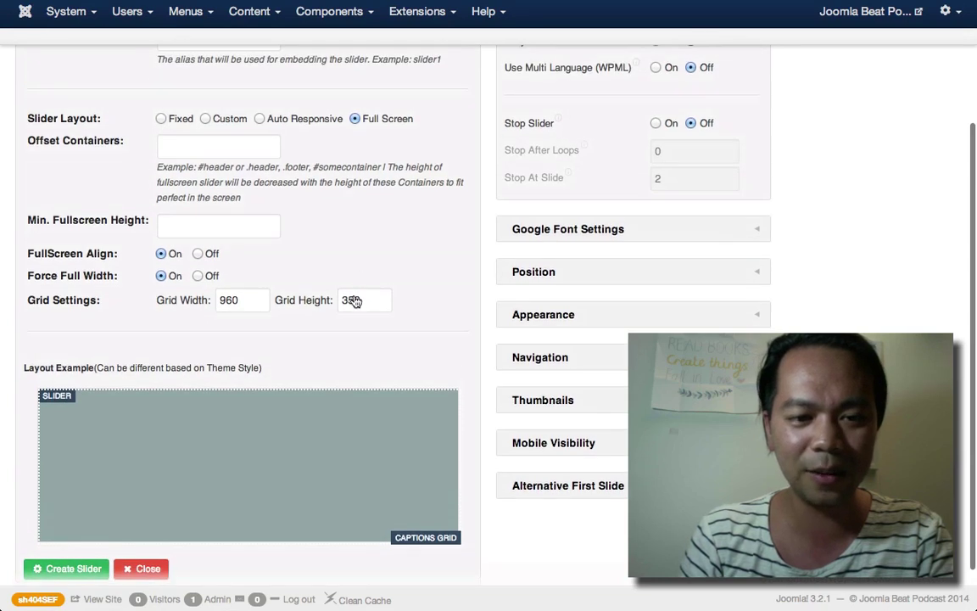
{"action": "double_click", "coordinate": [353, 301]}
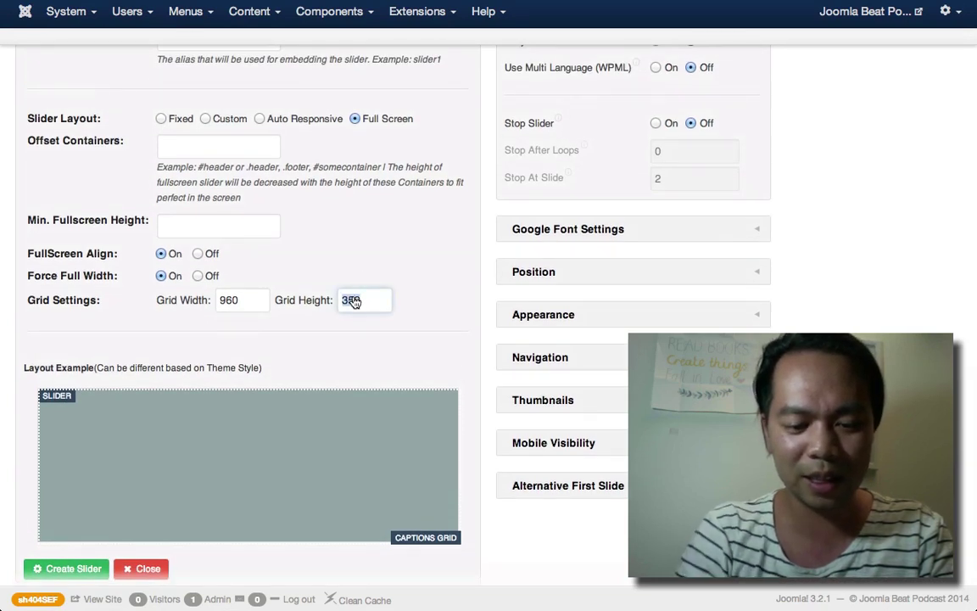
{"action": "type", "text": "600"}
{"action": "key", "text": "Tab"}
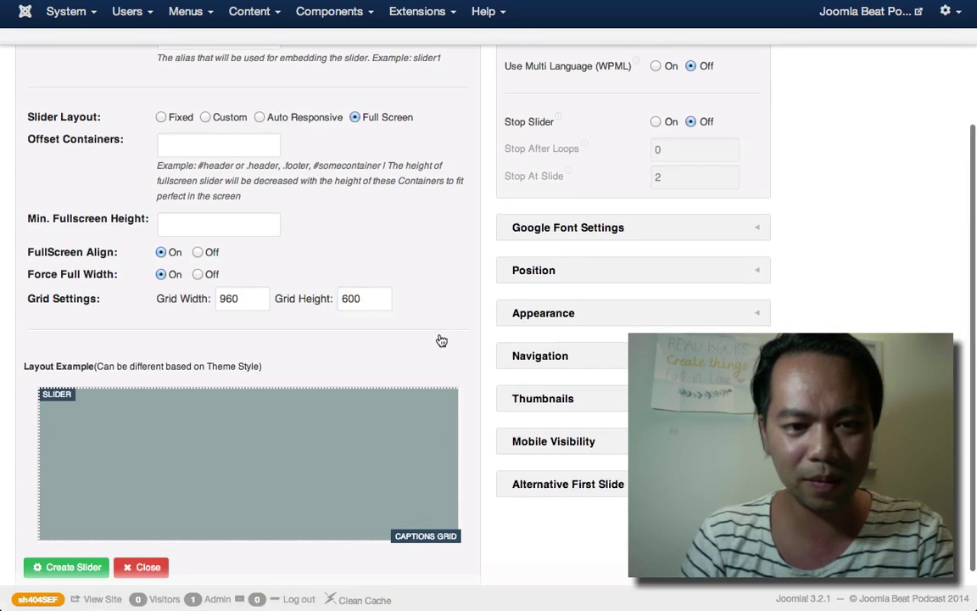
{"action": "scroll", "coordinate": [321, 304], "scroll_direction": "down", "scroll_amount": 2}
{"action": "scroll", "coordinate": [426, 303], "scroll_direction": "up", "scroll_amount": 3}
{"action": "scroll", "coordinate": [358, 265], "scroll_direction": "up", "scroll_amount": 3}
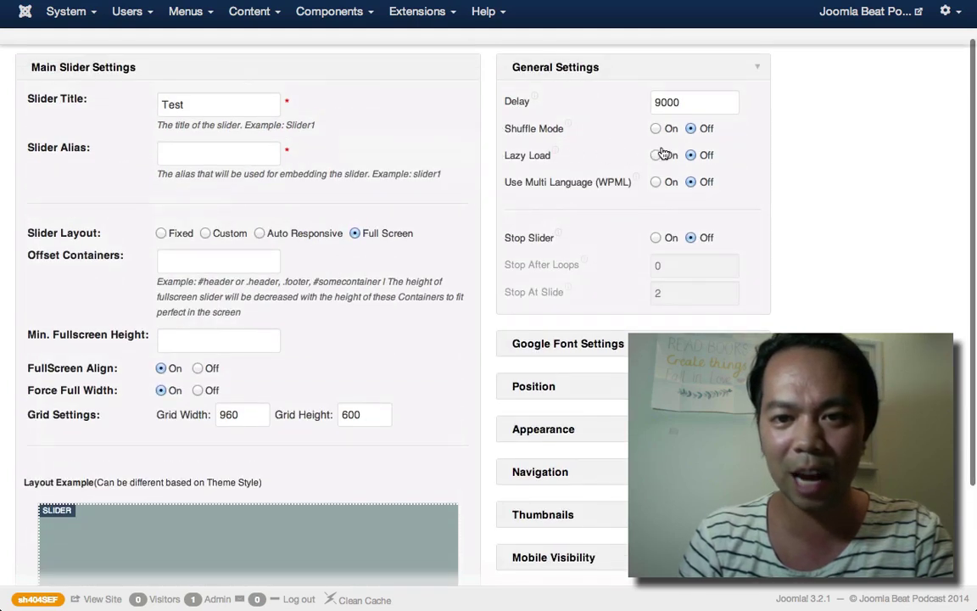
{"action": "mouse_move", "coordinate": [567, 144]}
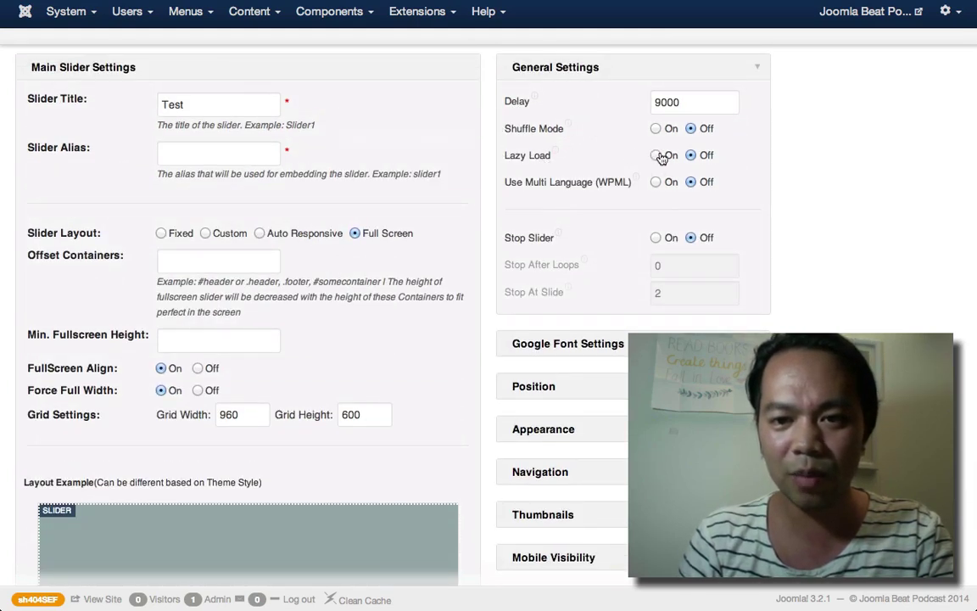
{"action": "mouse_move", "coordinate": [587, 245]}
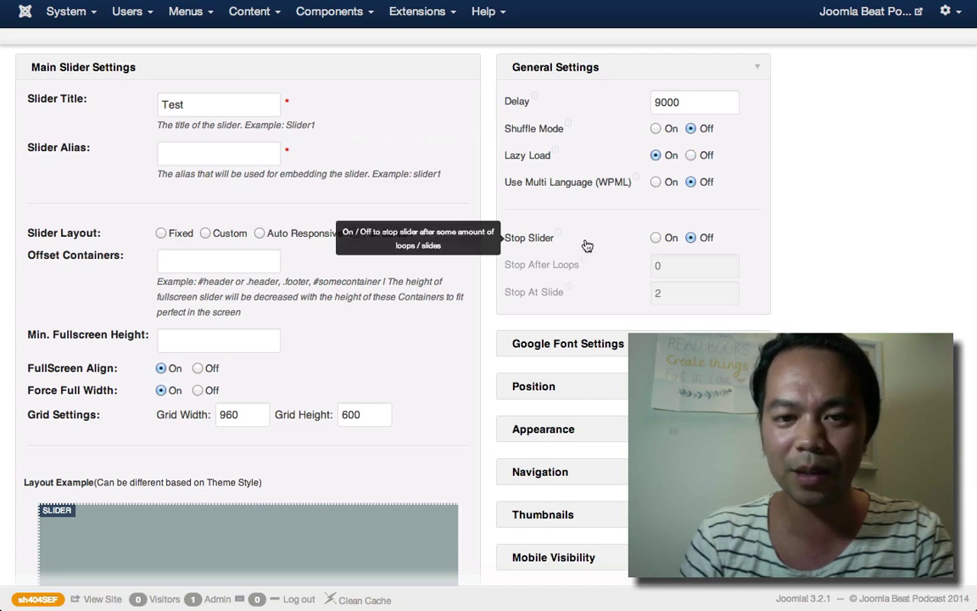
{"action": "mouse_move", "coordinate": [535, 159]}
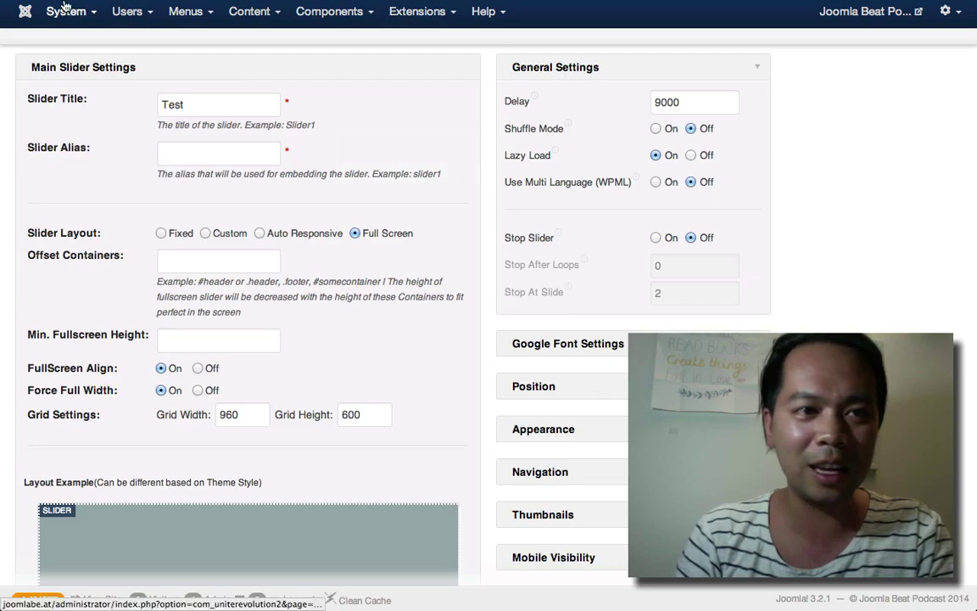
{"action": "mouse_move", "coordinate": [85, 3]}
{"action": "left_click", "coordinate": [59, 34]}
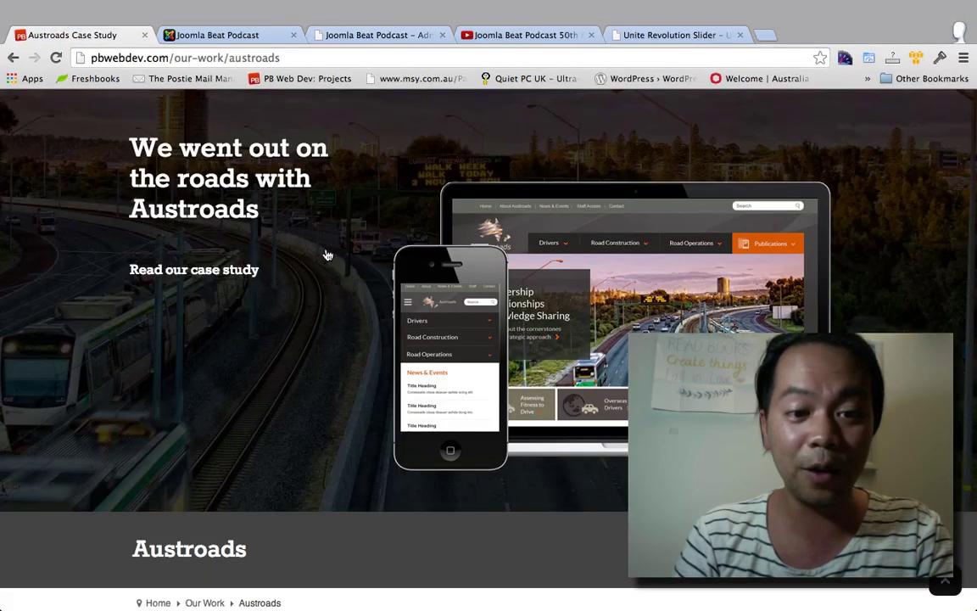
{"action": "scroll", "coordinate": [325, 254], "scroll_direction": "down", "scroll_amount": 20}
{"action": "scroll", "coordinate": [327, 255], "scroll_direction": "up", "scroll_amount": 20}
{"action": "scroll", "coordinate": [327, 254], "scroll_direction": "up", "scroll_amount": 2}
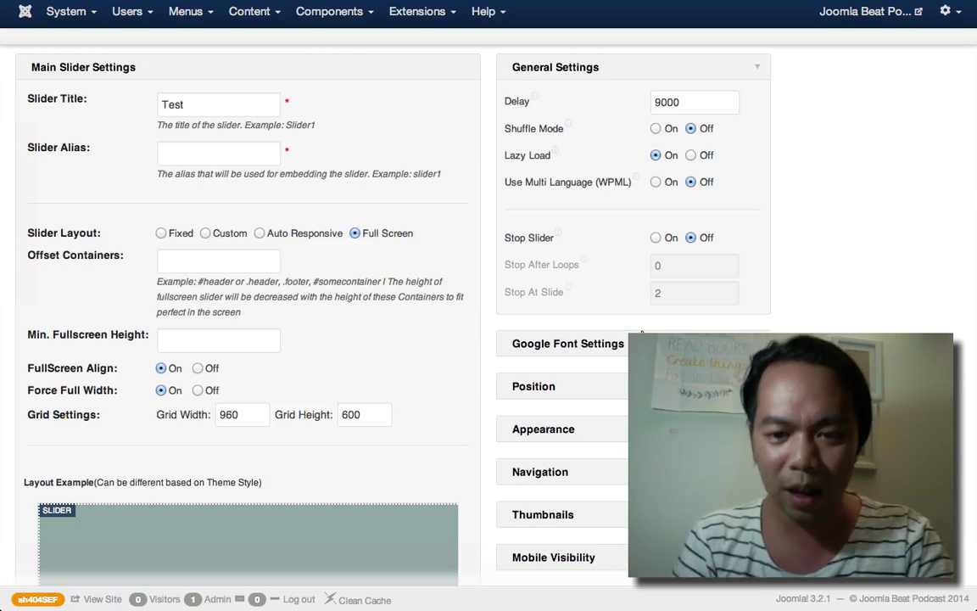
- Expand the Google Font, Position and Appearance settings panels
{"action": "left_click", "coordinate": [642, 335]}
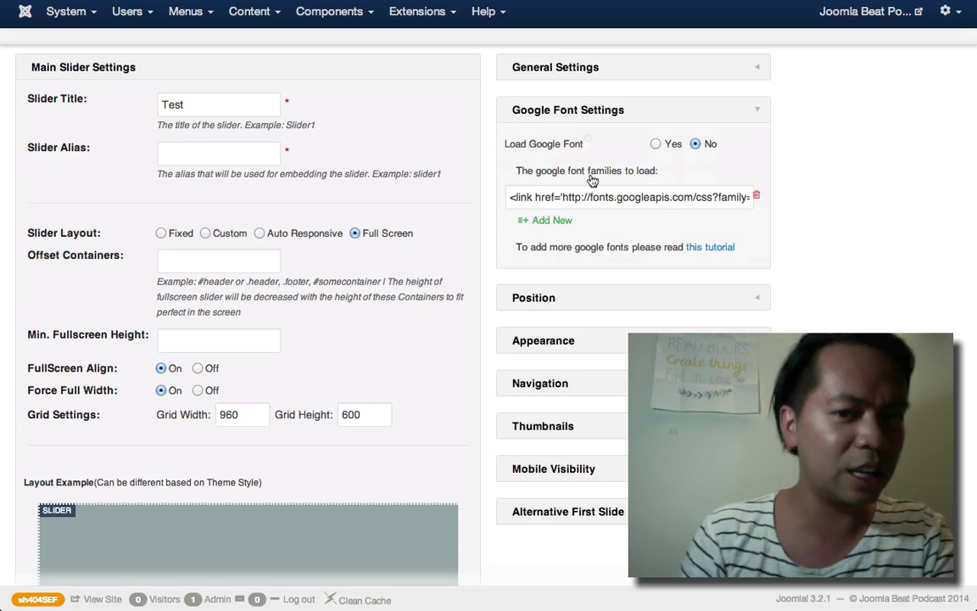
{"action": "left_click", "coordinate": [597, 299]}
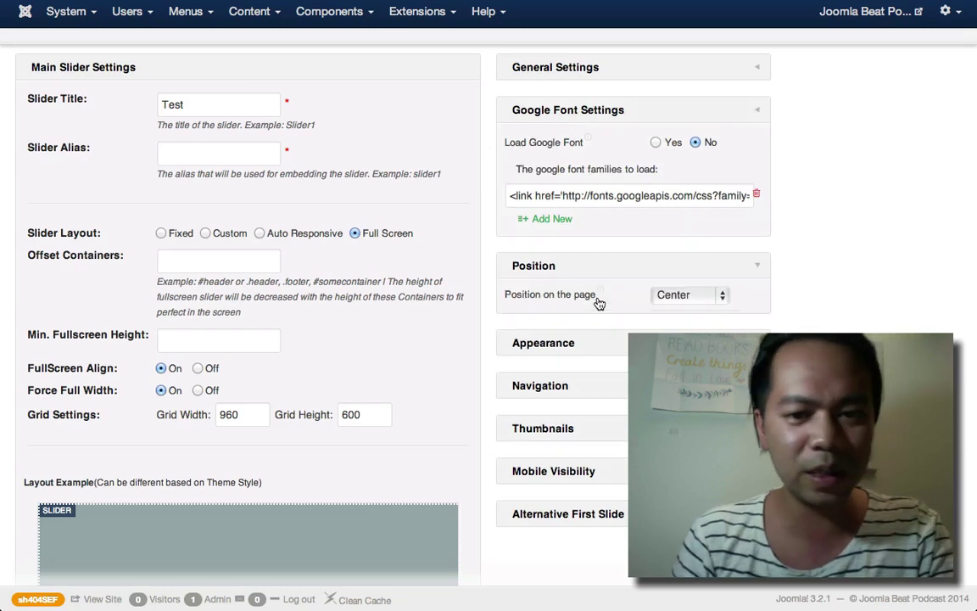
{"action": "left_click", "coordinate": [605, 361]}
{"action": "scroll", "coordinate": [642, 194], "scroll_direction": "down", "scroll_amount": 2}
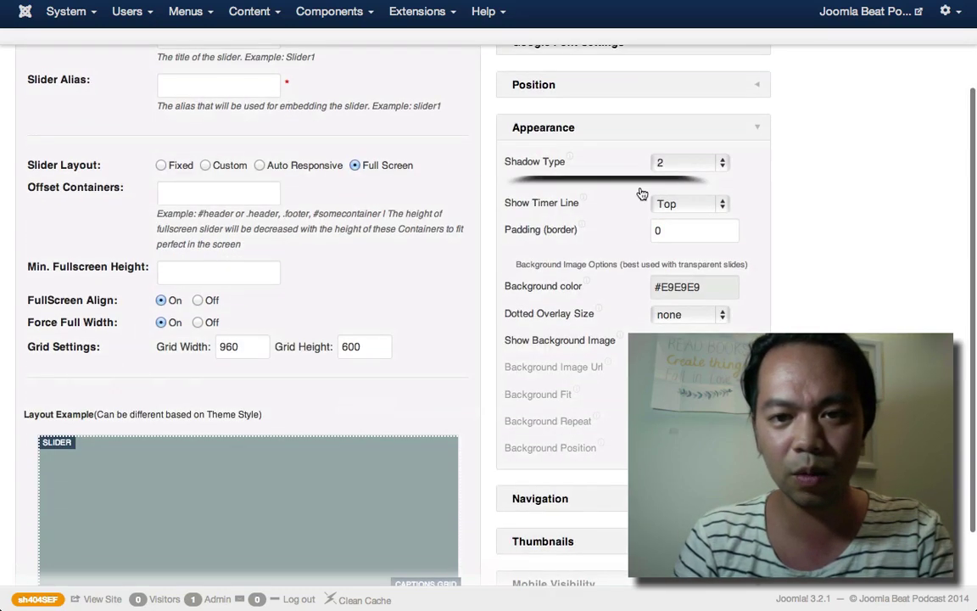
{"action": "scroll", "coordinate": [594, 179], "scroll_direction": "down", "scroll_amount": 3}
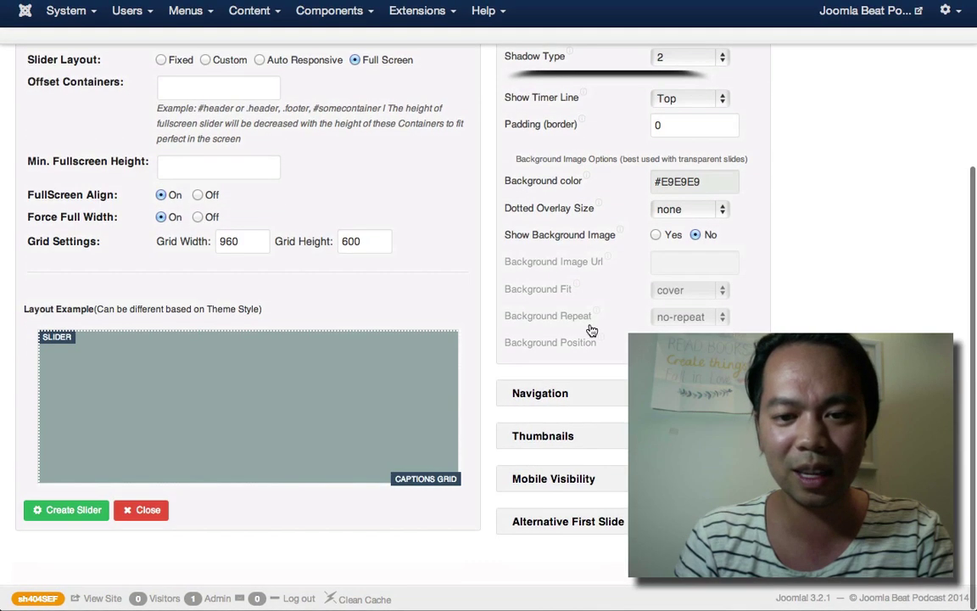
- Expand the Navigation, Thumbnails, Mobile Visibility and Alternative First Slide panels
{"action": "left_click", "coordinate": [569, 401]}
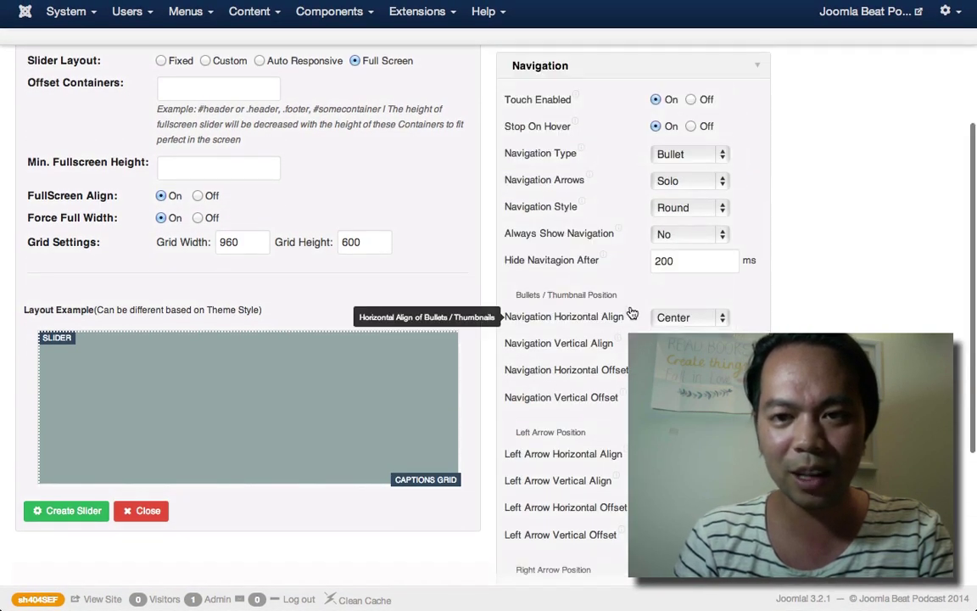
{"action": "scroll", "coordinate": [632, 313], "scroll_direction": "down", "scroll_amount": 2}
{"action": "scroll", "coordinate": [632, 313], "scroll_direction": "down", "scroll_amount": 6}
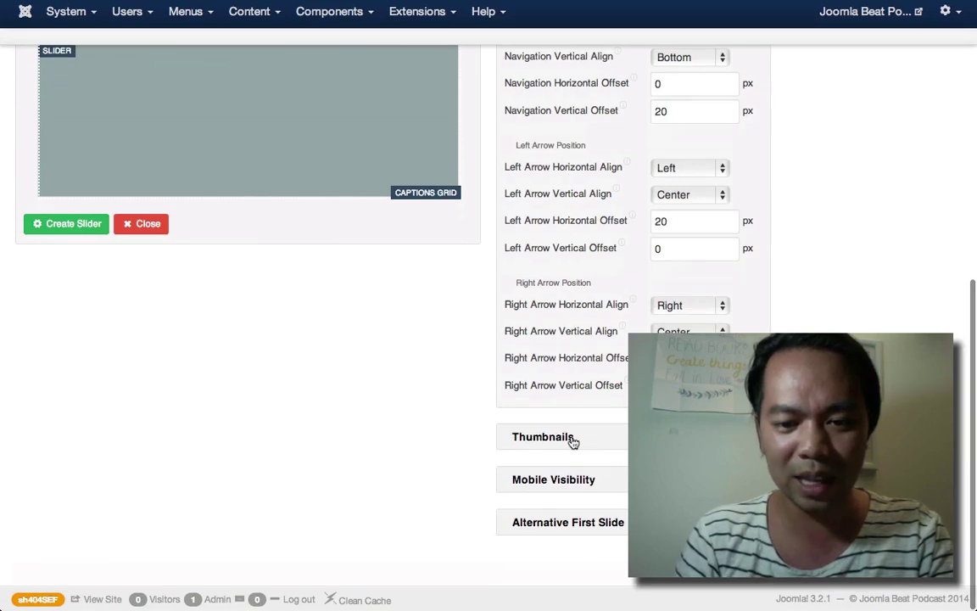
{"action": "left_click", "coordinate": [559, 437]}
{"action": "left_click", "coordinate": [556, 248]}
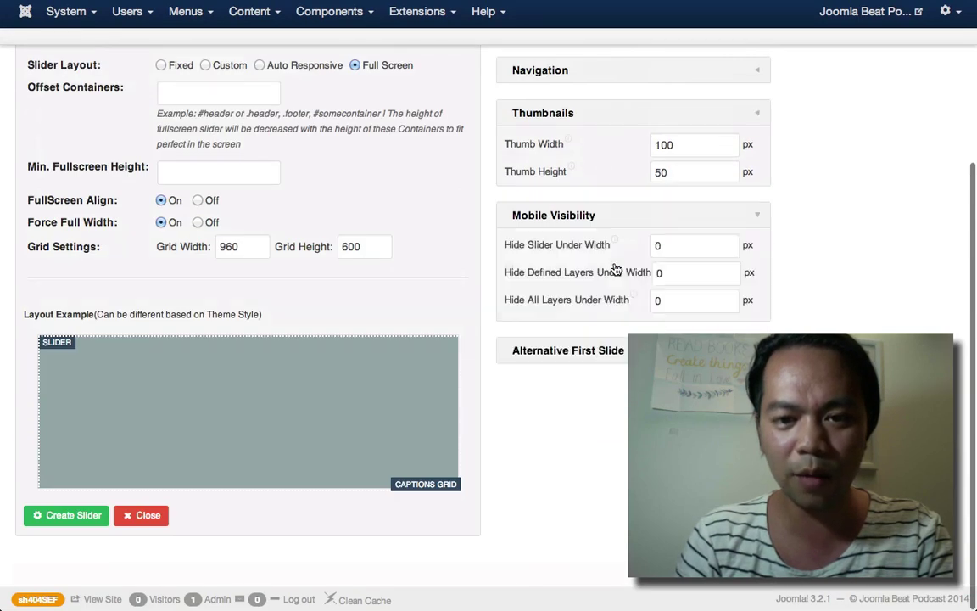
{"action": "left_click", "coordinate": [561, 434]}
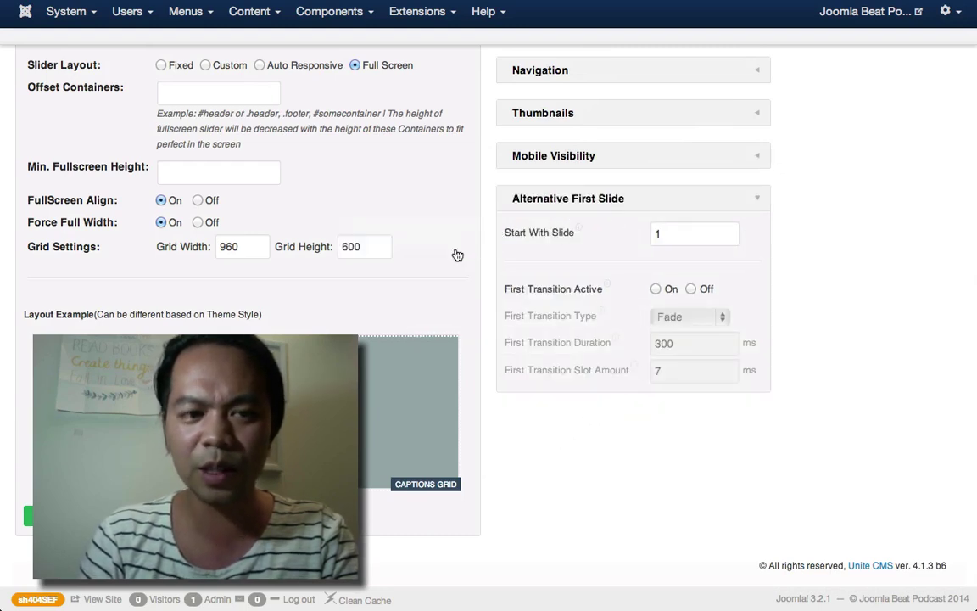
{"action": "scroll", "coordinate": [455, 255], "scroll_direction": "up", "scroll_amount": 5}
{"action": "scroll", "coordinate": [345, 191], "scroll_direction": "down", "scroll_amount": 5}
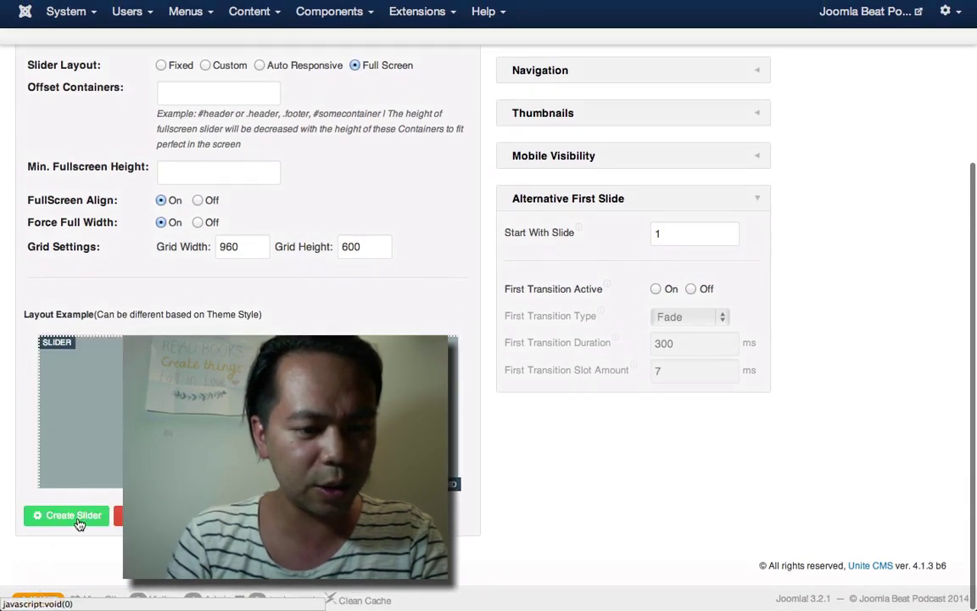
- Fill the slider alias with 'Test' and create the slider
{"action": "scroll", "coordinate": [450, 500], "scroll_direction": "up", "scroll_amount": 1}
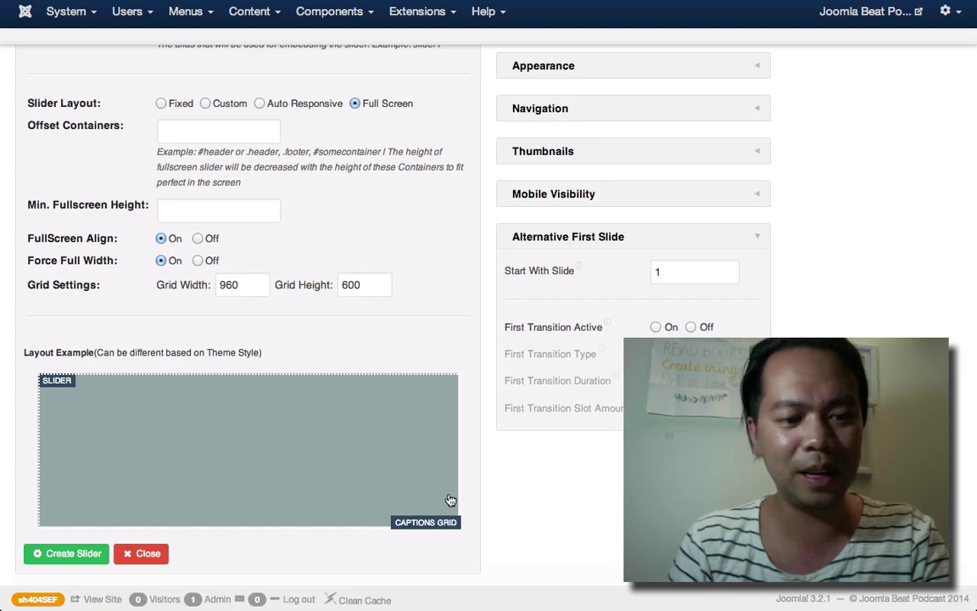
{"action": "scroll", "coordinate": [278, 500], "scroll_direction": "up", "scroll_amount": 6}
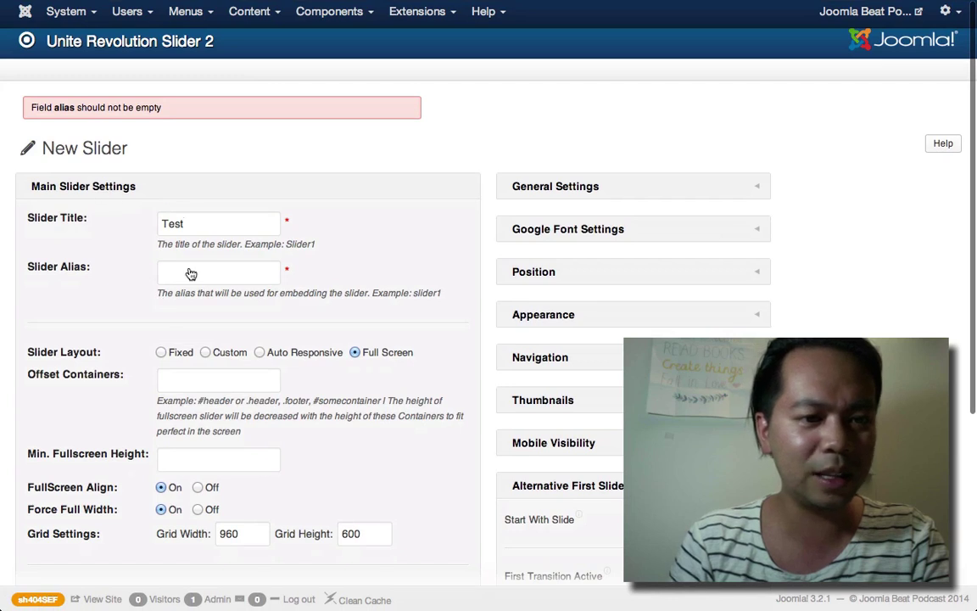
{"action": "left_click", "coordinate": [189, 277]}
{"action": "left_click", "coordinate": [215, 232]}
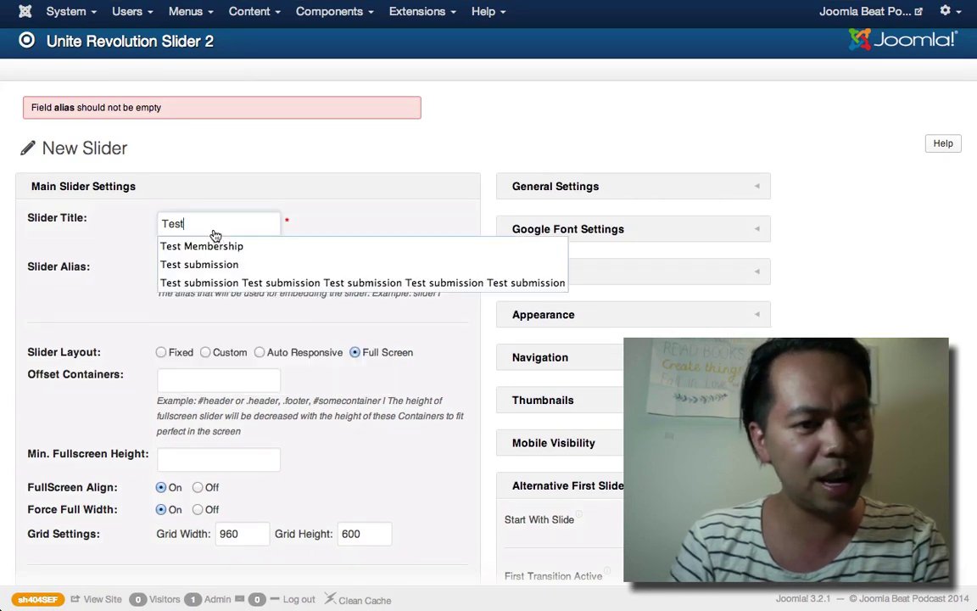
{"action": "double_click", "coordinate": [214, 233]}
{"action": "left_click", "coordinate": [354, 198]}
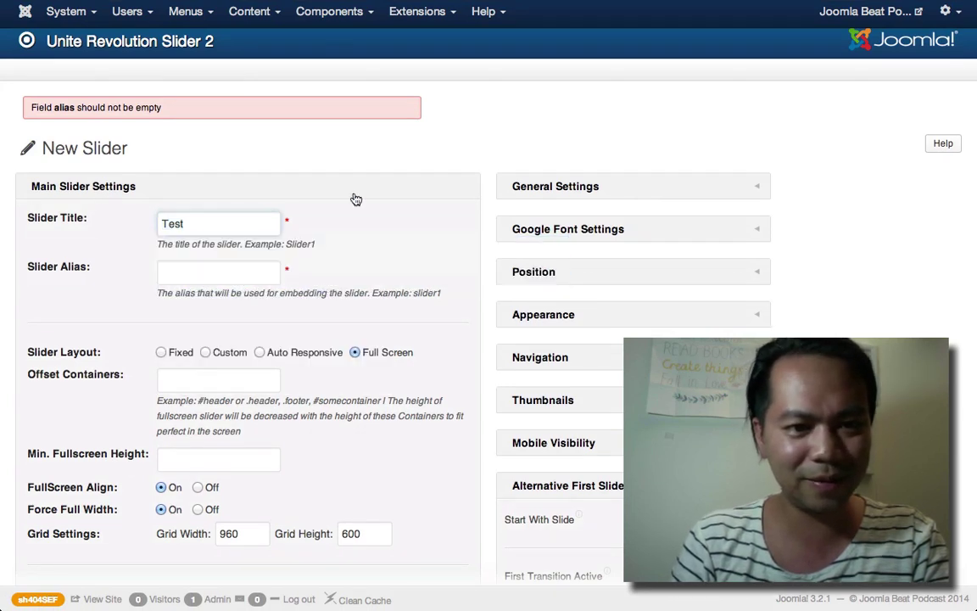
{"action": "left_click", "coordinate": [249, 274]}
{"action": "scroll", "coordinate": [115, 303], "scroll_direction": "down", "scroll_amount": 5}
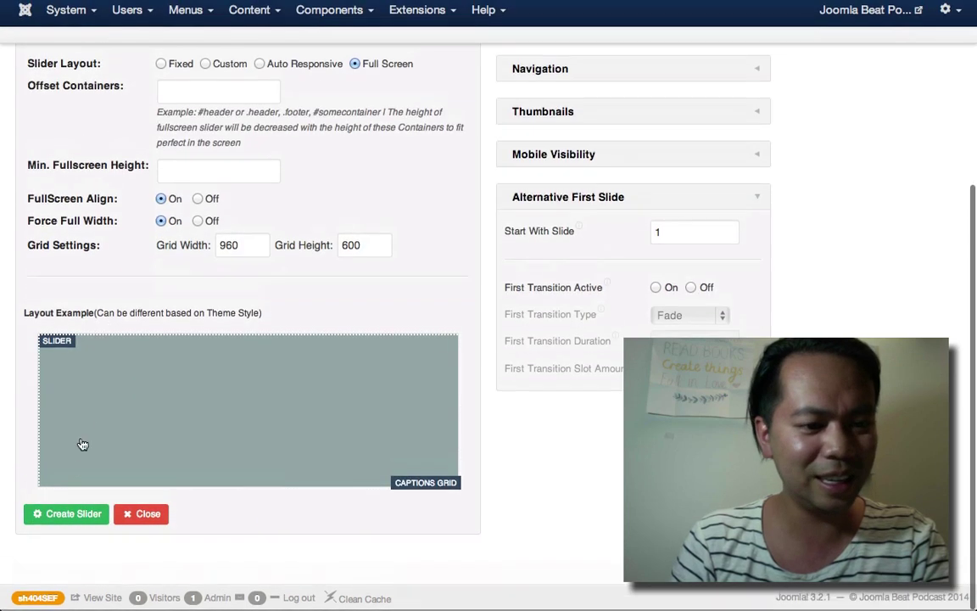
{"action": "left_click", "coordinate": [65, 516]}
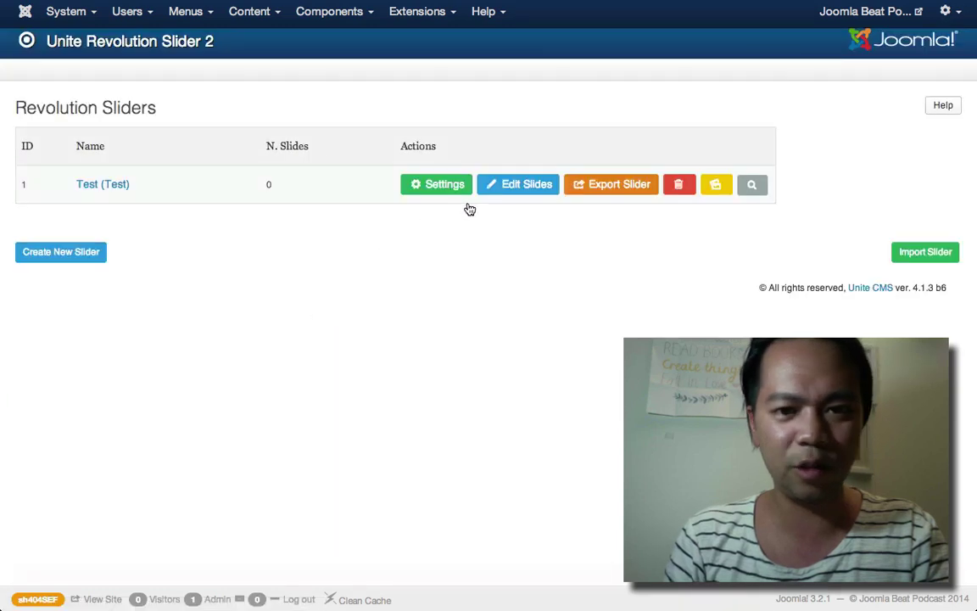
- Add a new slide to Test using 50th-background.jpg from the slides folder as background
{"action": "left_click", "coordinate": [520, 188]}
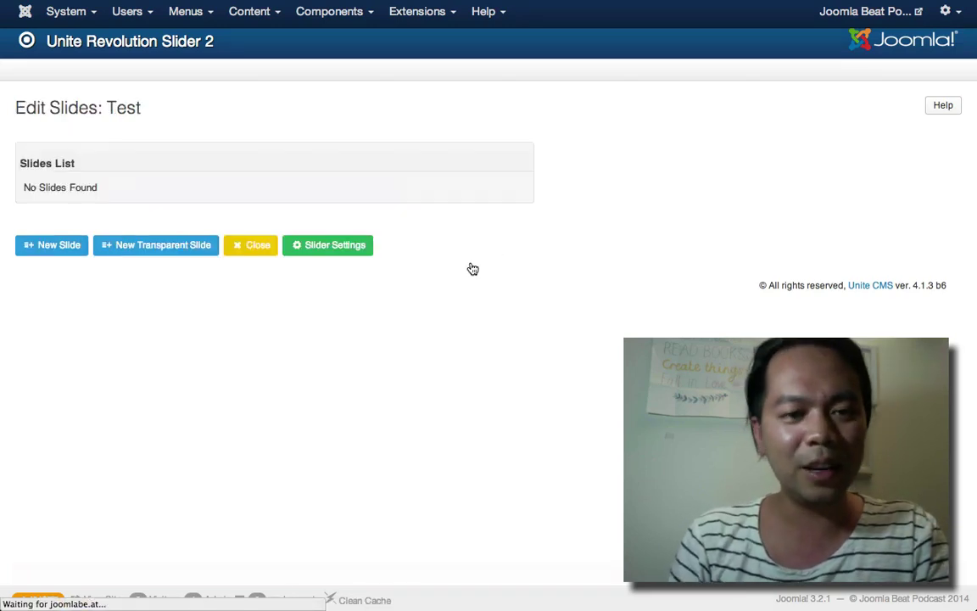
{"action": "left_click", "coordinate": [52, 252]}
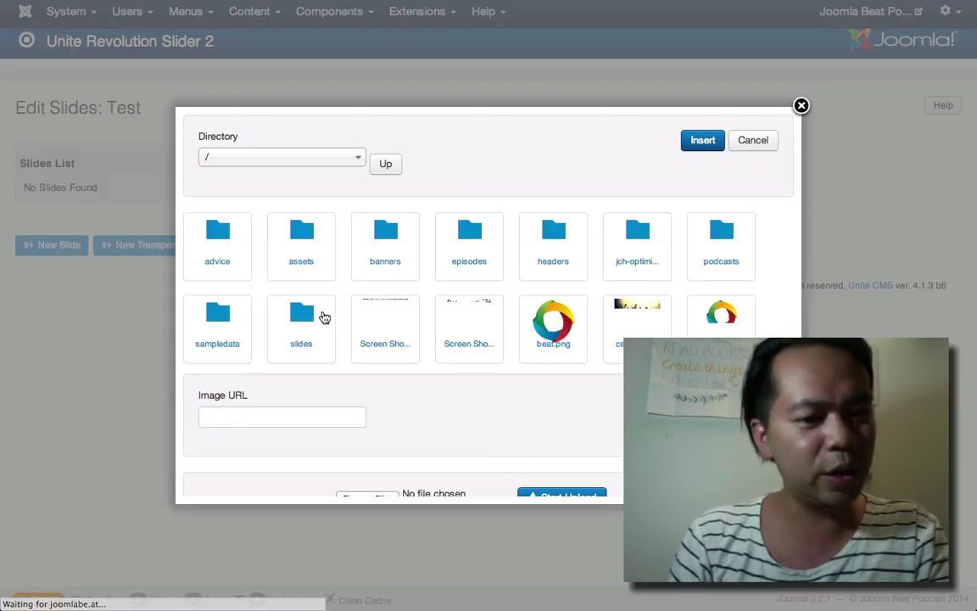
{"action": "scroll", "coordinate": [323, 317], "scroll_direction": "down", "scroll_amount": 1}
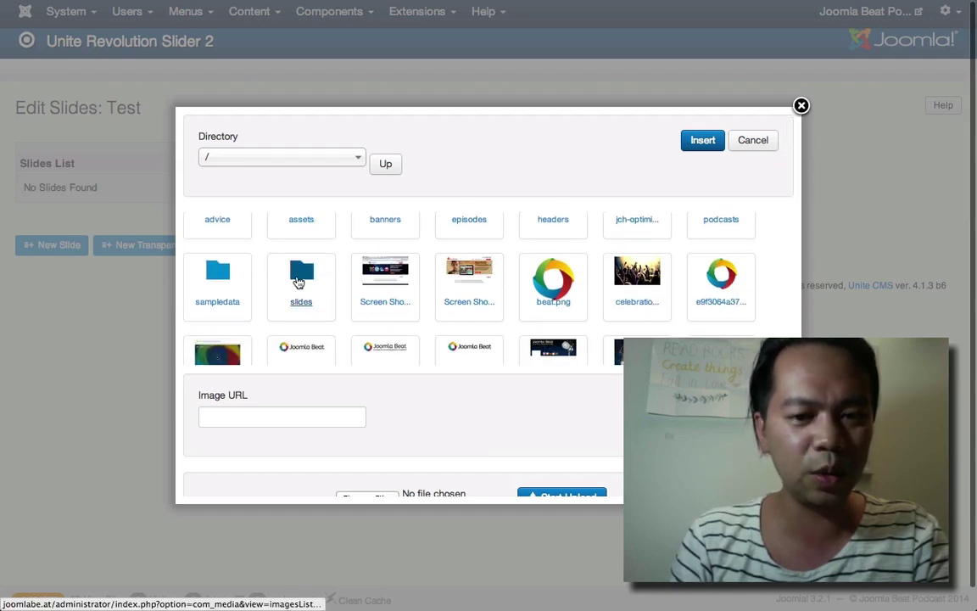
{"action": "left_click", "coordinate": [356, 297]}
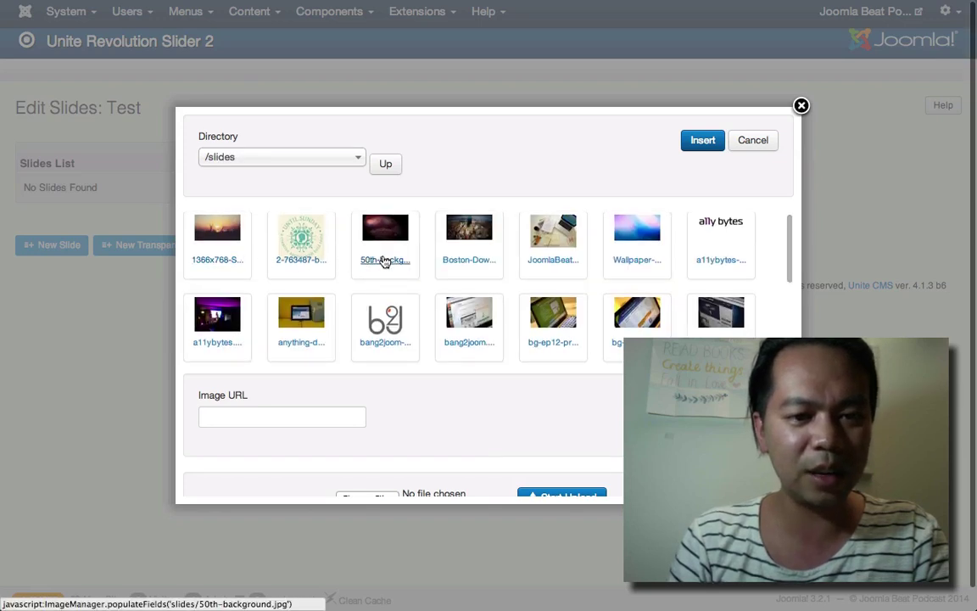
{"action": "left_click", "coordinate": [385, 263]}
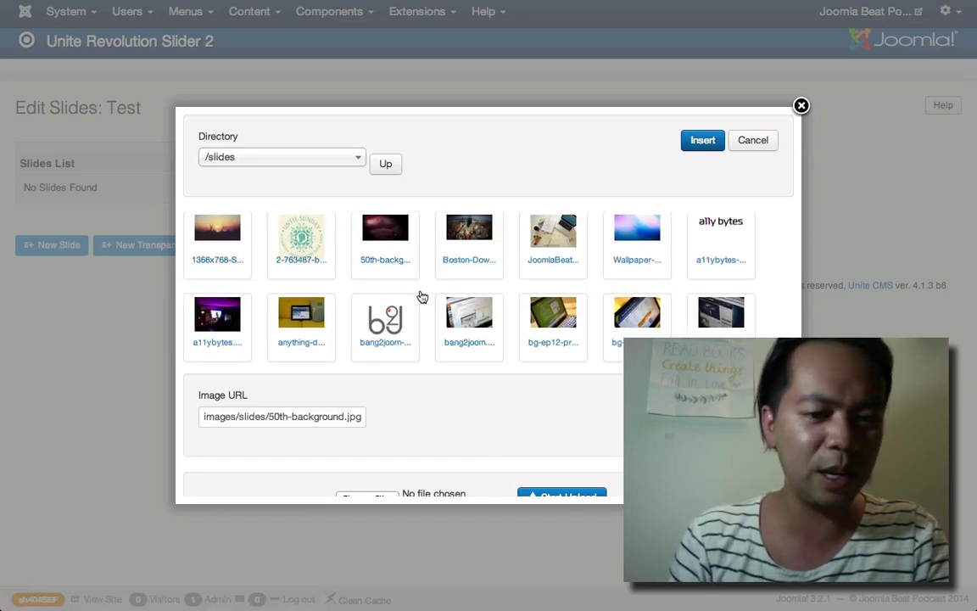
{"action": "left_click", "coordinate": [710, 142]}
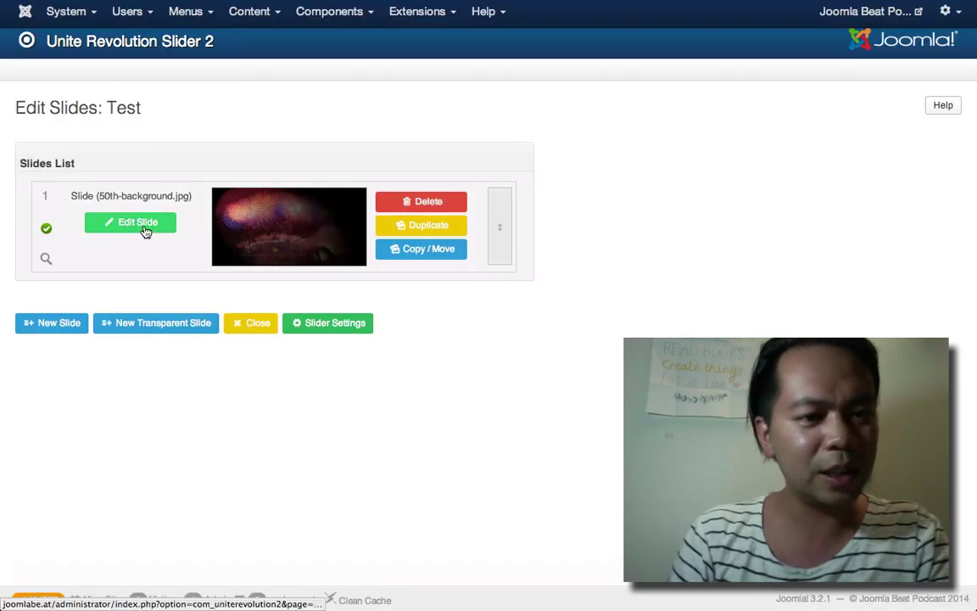
{"action": "left_click", "coordinate": [146, 230]}
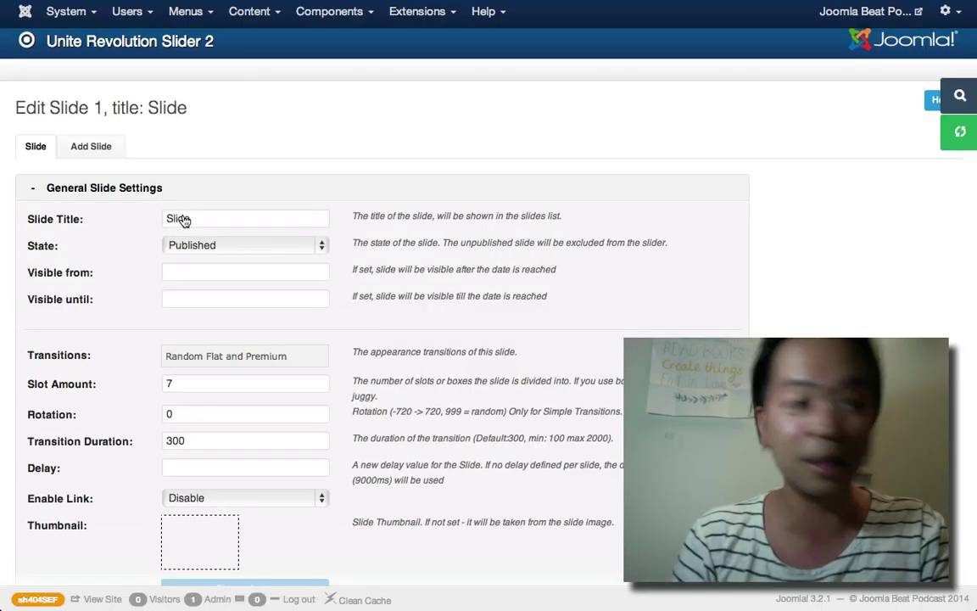
{"action": "scroll", "coordinate": [123, 240], "scroll_direction": "down", "scroll_amount": 3}
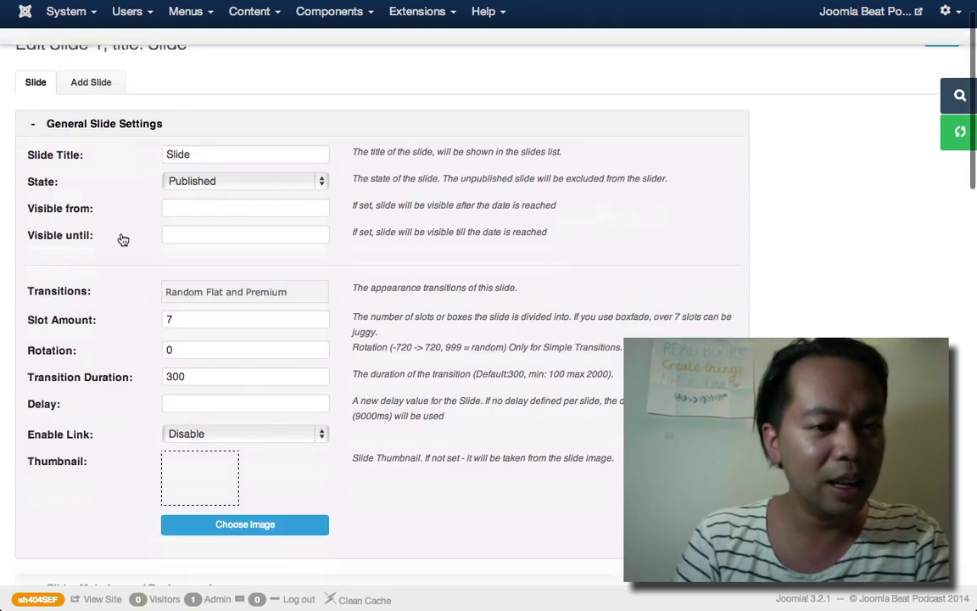
{"action": "left_click", "coordinate": [236, 183]}
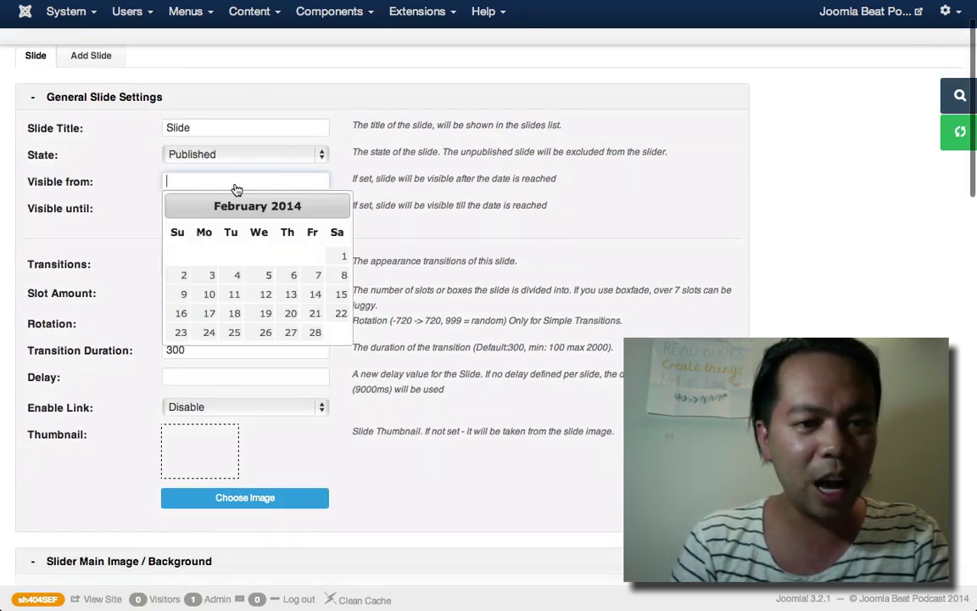
{"action": "left_click", "coordinate": [432, 226]}
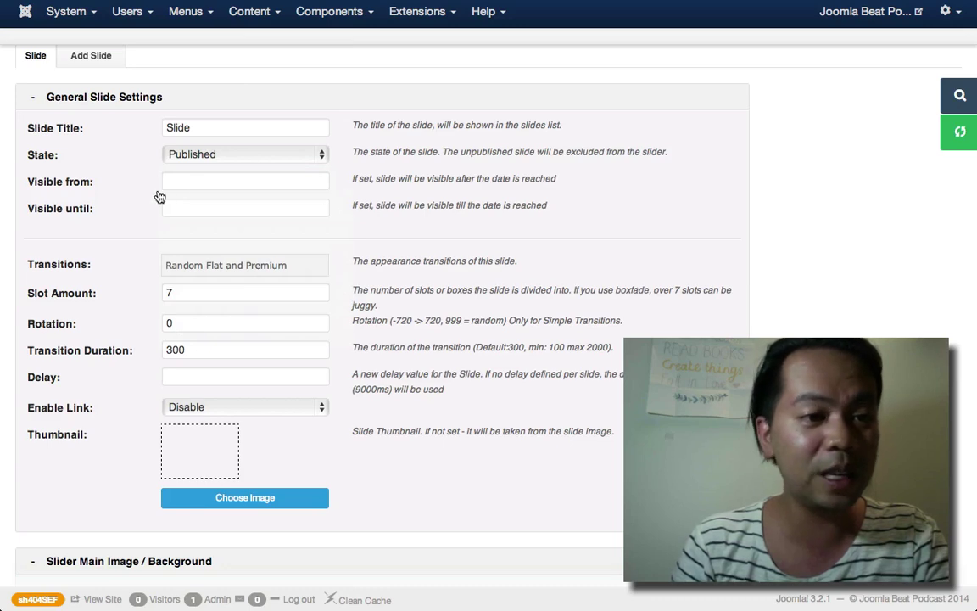
{"action": "scroll", "coordinate": [193, 213], "scroll_direction": "down", "scroll_amount": 3}
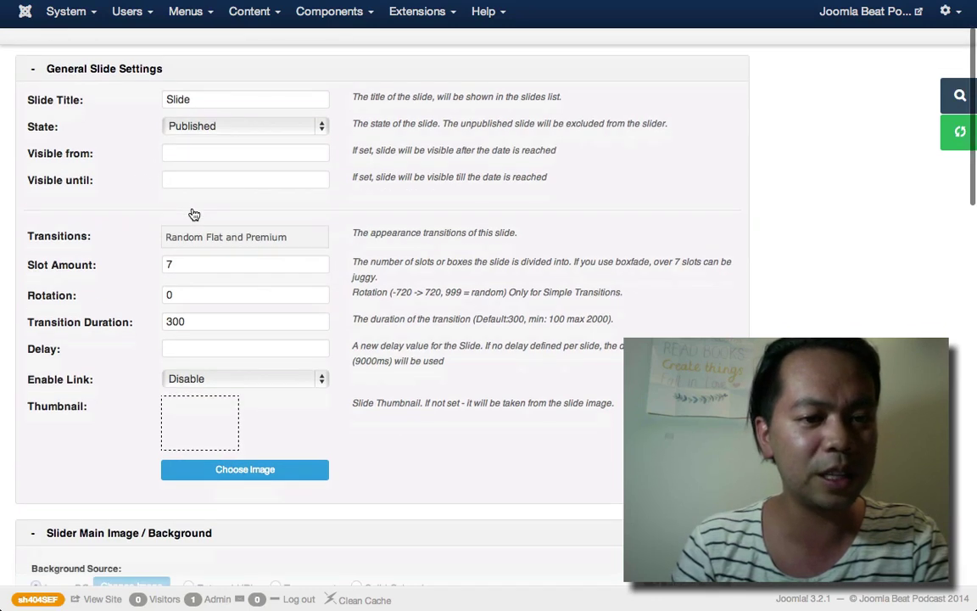
{"action": "left_click", "coordinate": [254, 183]}
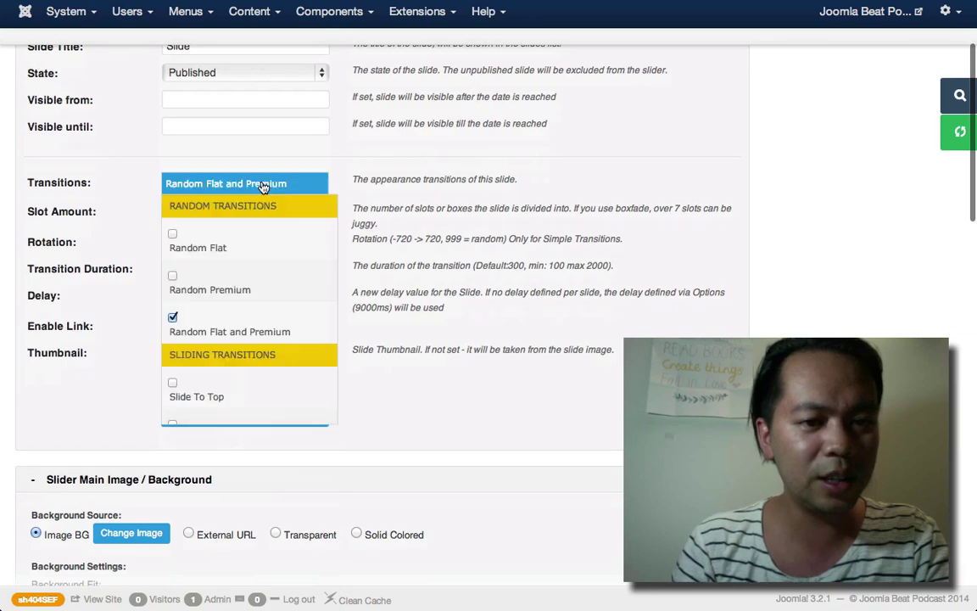
{"action": "left_click", "coordinate": [391, 212]}
{"action": "scroll", "coordinate": [391, 212], "scroll_direction": "down", "scroll_amount": 9}
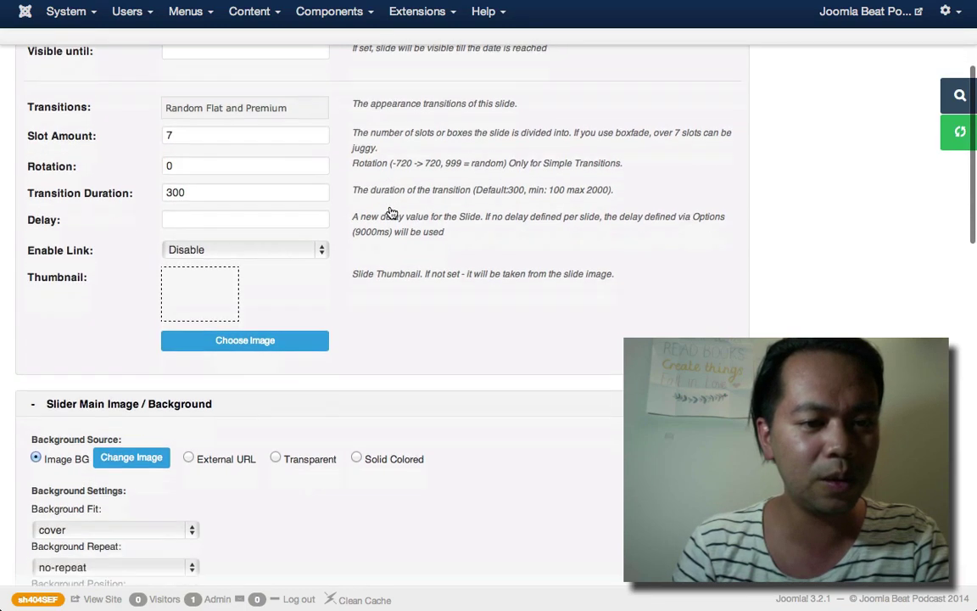
{"action": "scroll", "coordinate": [392, 213], "scroll_direction": "down", "scroll_amount": 9}
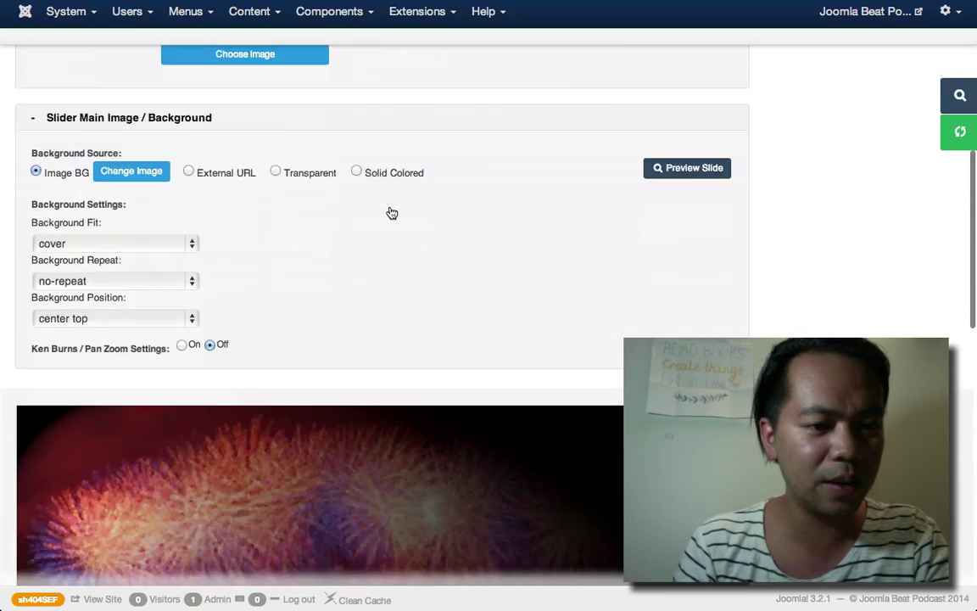
{"action": "scroll", "coordinate": [312, 186], "scroll_direction": "down", "scroll_amount": 6}
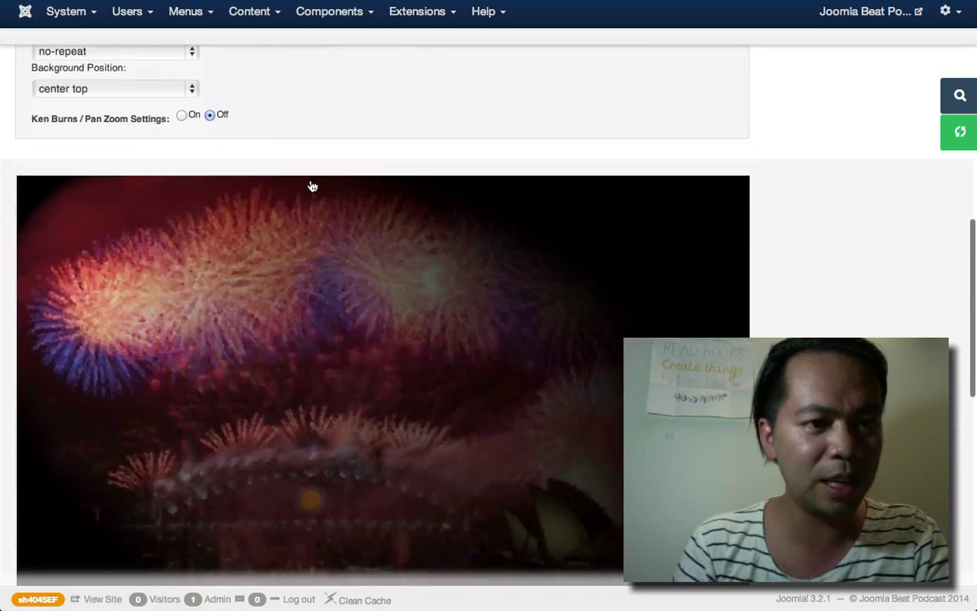
{"action": "scroll", "coordinate": [313, 186], "scroll_direction": "up", "scroll_amount": 6}
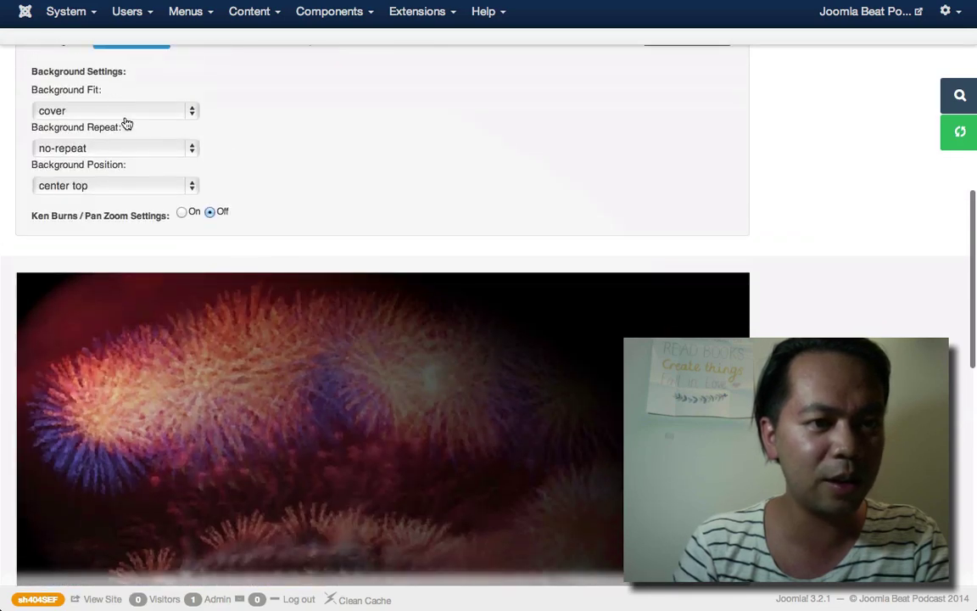
{"action": "scroll", "coordinate": [258, 179], "scroll_direction": "down", "scroll_amount": 20}
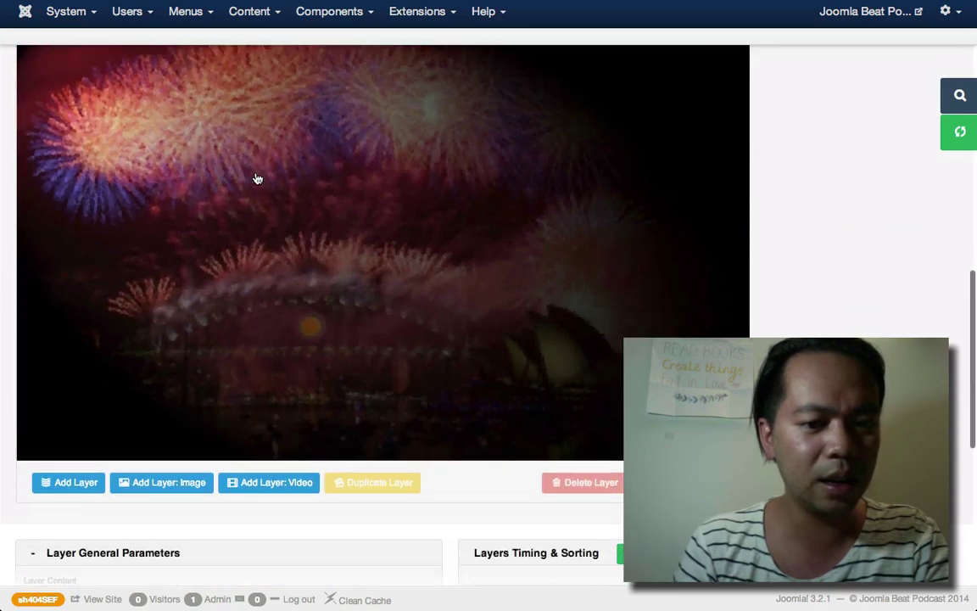
{"action": "scroll", "coordinate": [258, 179], "scroll_direction": "up", "scroll_amount": 10}
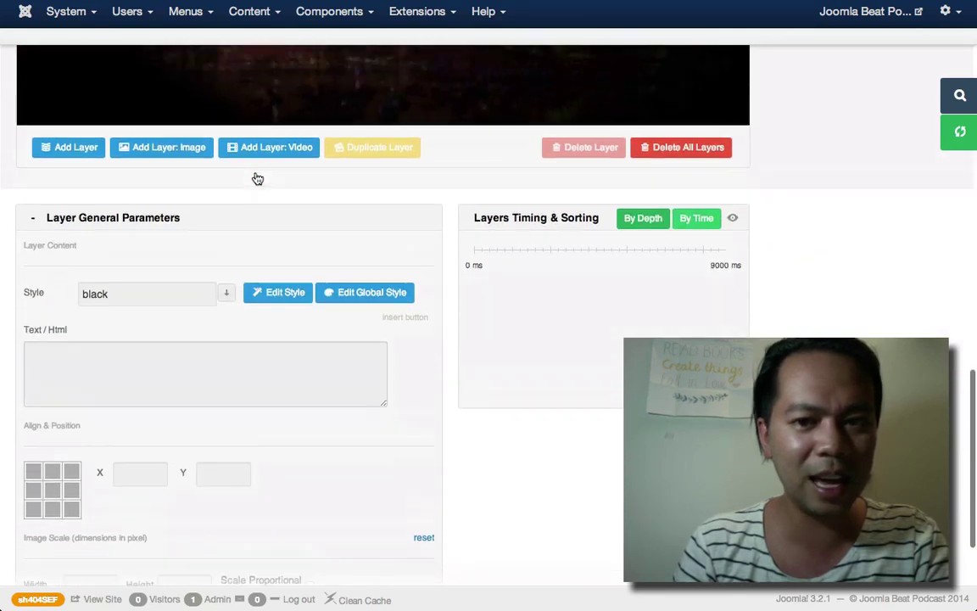
- Add a Caption Text1 layer to the fireworks slide
{"action": "scroll", "coordinate": [258, 179], "scroll_direction": "up", "scroll_amount": 3}
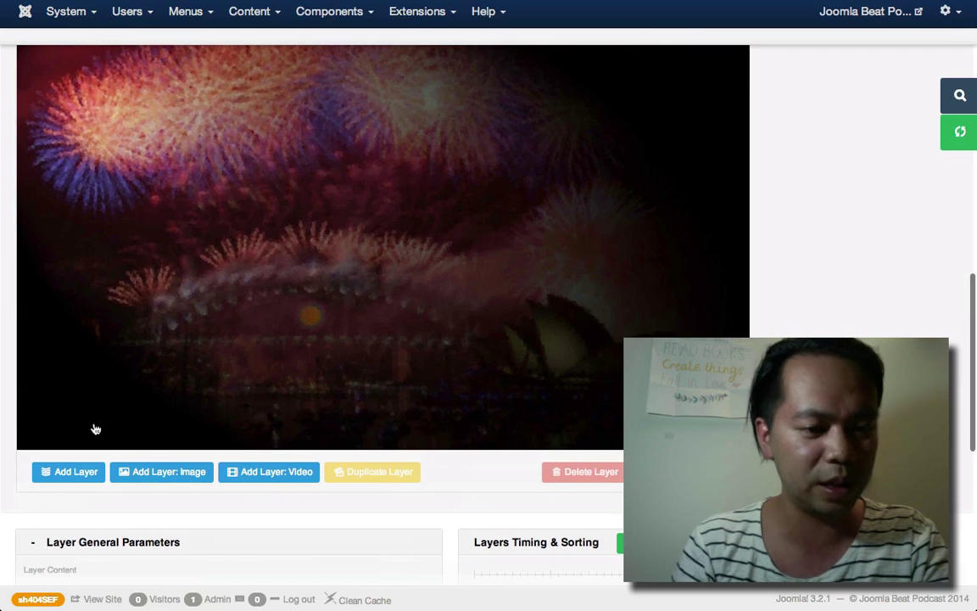
{"action": "left_click", "coordinate": [74, 481]}
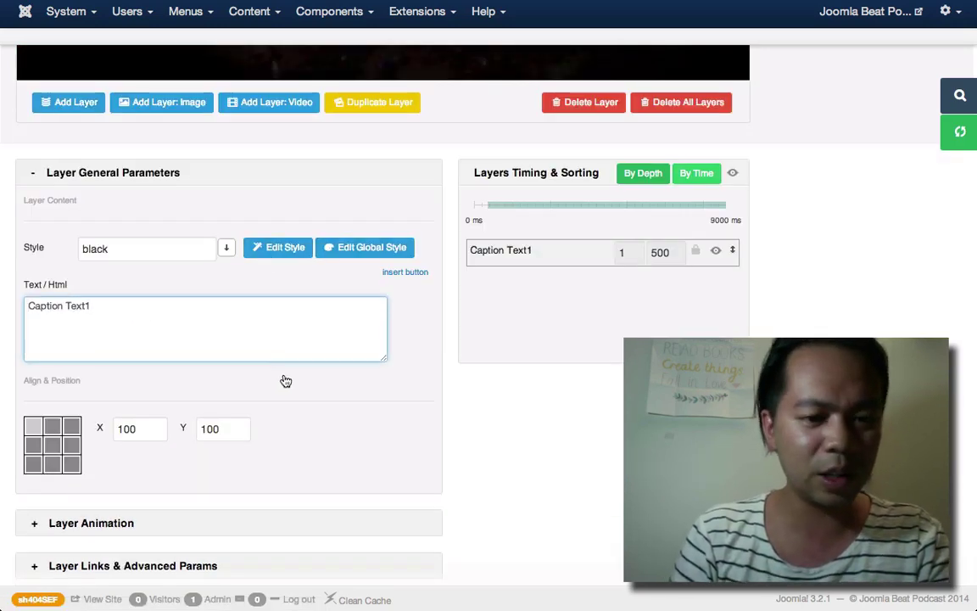
{"action": "scroll", "coordinate": [430, 406], "scroll_direction": "up", "scroll_amount": 5}
{"action": "scroll", "coordinate": [431, 405], "scroll_direction": "up", "scroll_amount": 3}
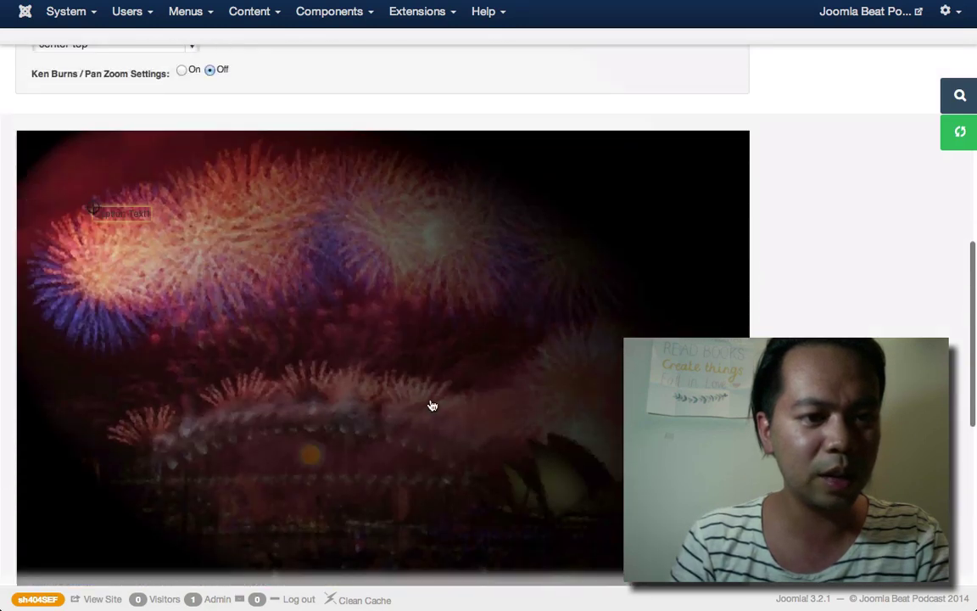
{"action": "scroll", "coordinate": [431, 406], "scroll_direction": "down", "scroll_amount": 3}
{"action": "scroll", "coordinate": [431, 406], "scroll_direction": "down", "scroll_amount": 3}
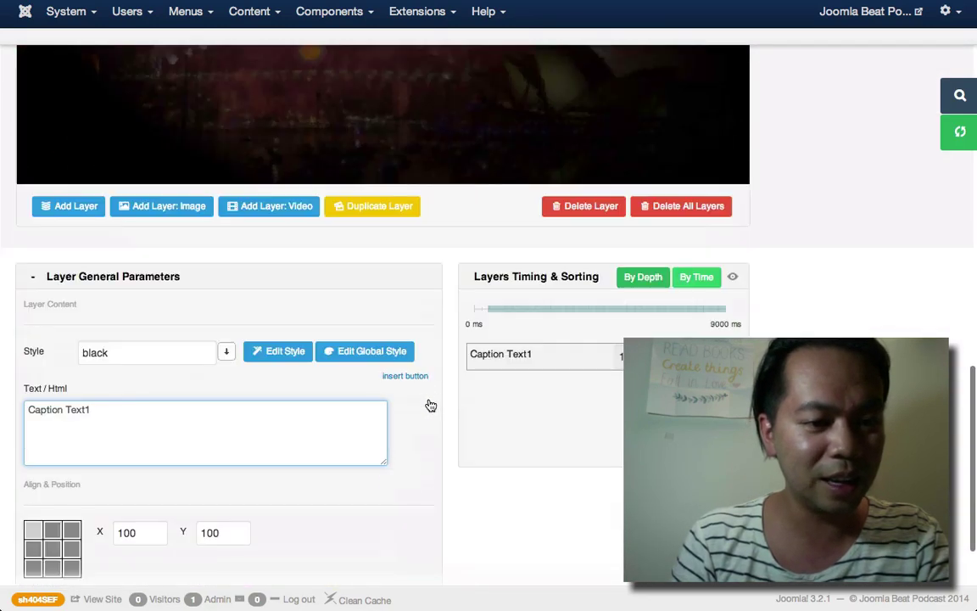
- Style the caption with large_bold_white, ending with the largepinkbg pink style
{"action": "left_click", "coordinate": [227, 354]}
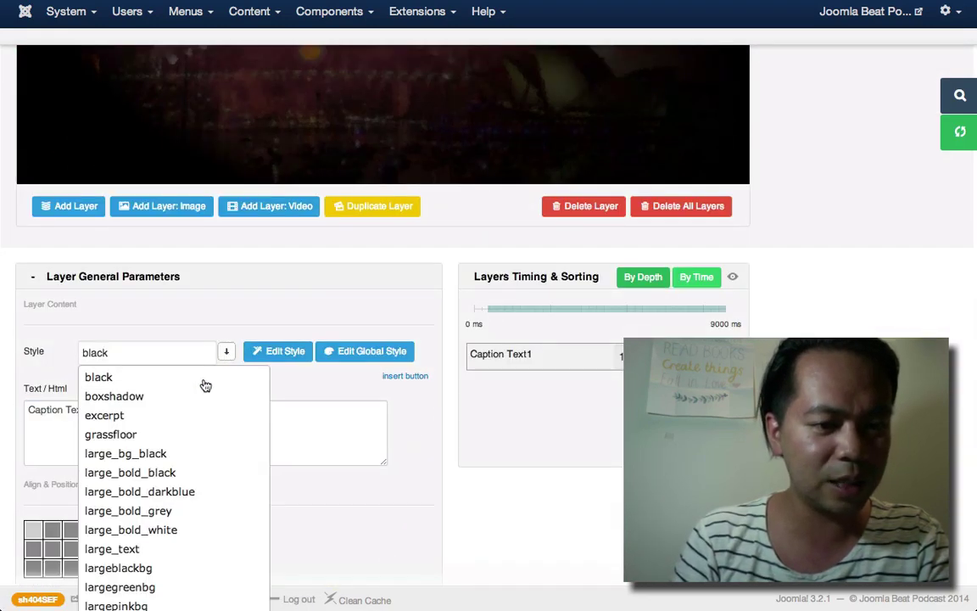
{"action": "left_click", "coordinate": [155, 531]}
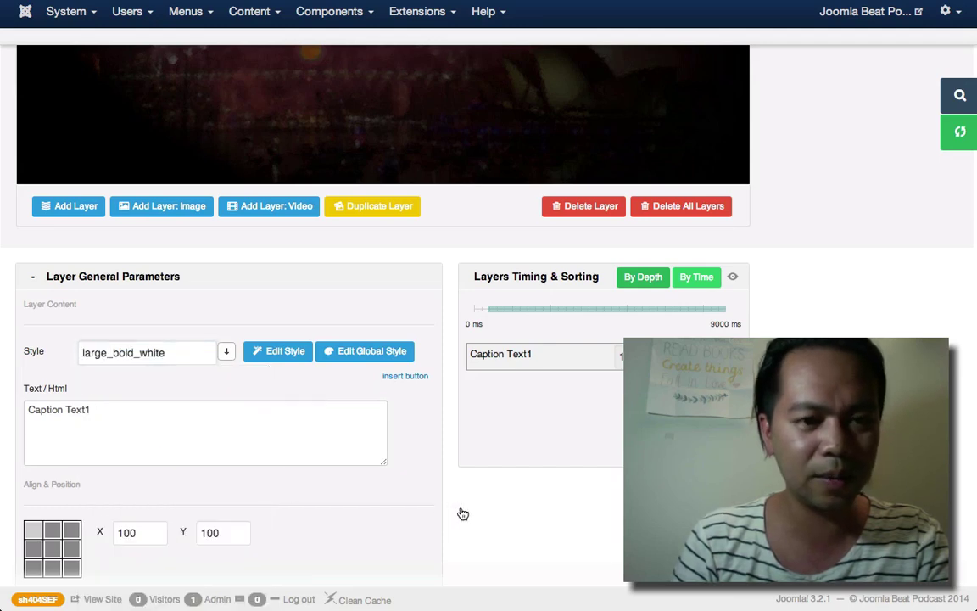
{"action": "scroll", "coordinate": [463, 514], "scroll_direction": "up", "scroll_amount": 5}
{"action": "scroll", "coordinate": [463, 514], "scroll_direction": "down", "scroll_amount": 5}
{"action": "scroll", "coordinate": [463, 514], "scroll_direction": "down", "scroll_amount": 4}
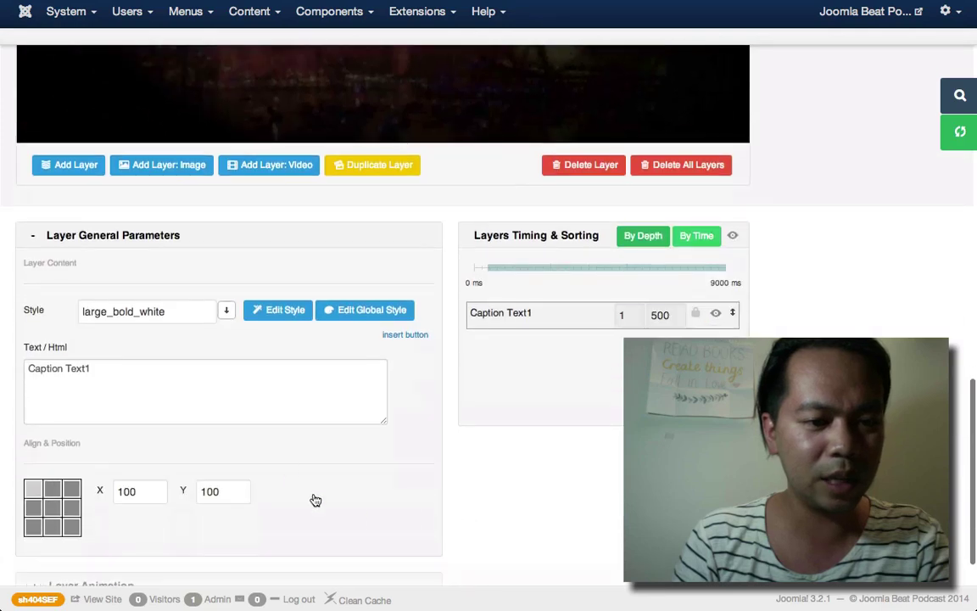
{"action": "scroll", "coordinate": [445, 381], "scroll_direction": "up", "scroll_amount": 1}
{"action": "scroll", "coordinate": [445, 381], "scroll_direction": "up", "scroll_amount": 1}
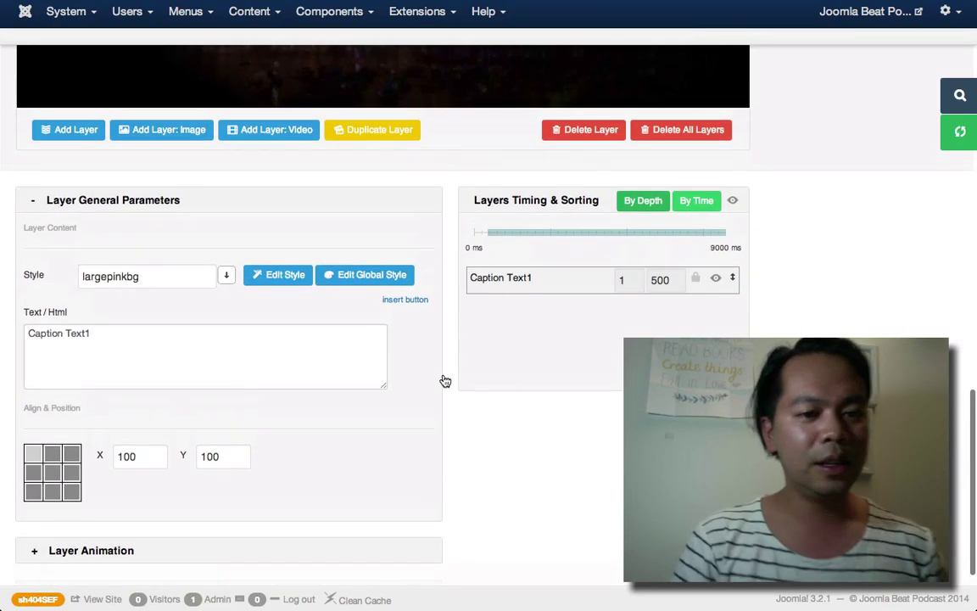
{"action": "scroll", "coordinate": [445, 381], "scroll_direction": "up", "scroll_amount": 2}
{"action": "scroll", "coordinate": [442, 321], "scroll_direction": "up", "scroll_amount": 2}
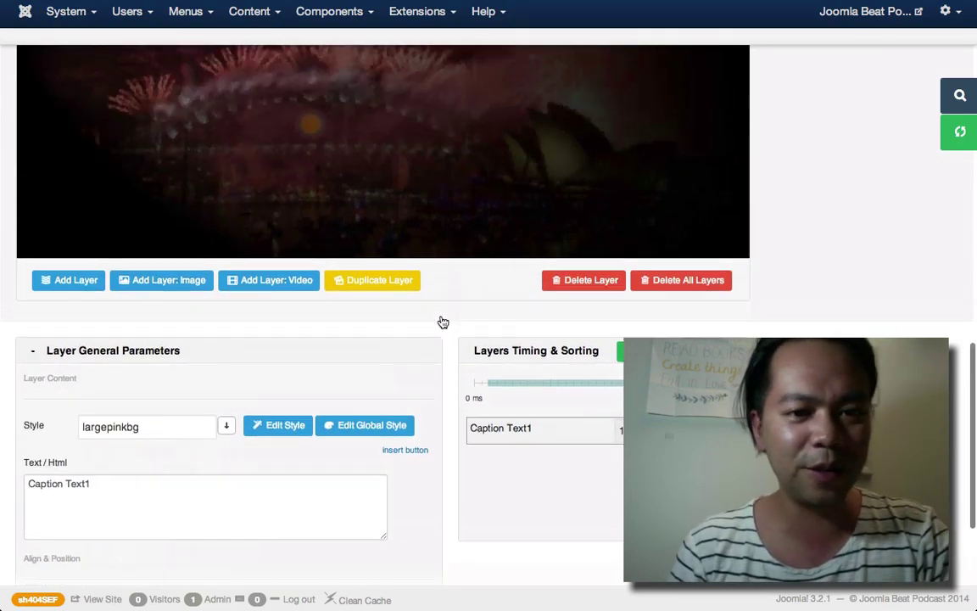
{"action": "scroll", "coordinate": [359, 204], "scroll_direction": "up", "scroll_amount": 3}
{"action": "scroll", "coordinate": [138, 152], "scroll_direction": "up", "scroll_amount": 2}
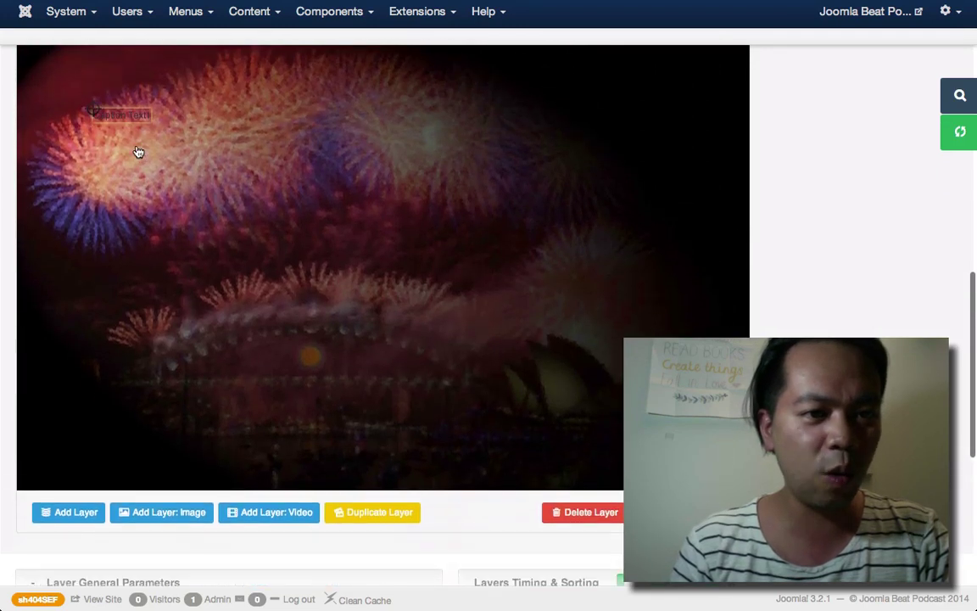
{"action": "scroll", "coordinate": [245, 201], "scroll_direction": "down", "scroll_amount": 8}
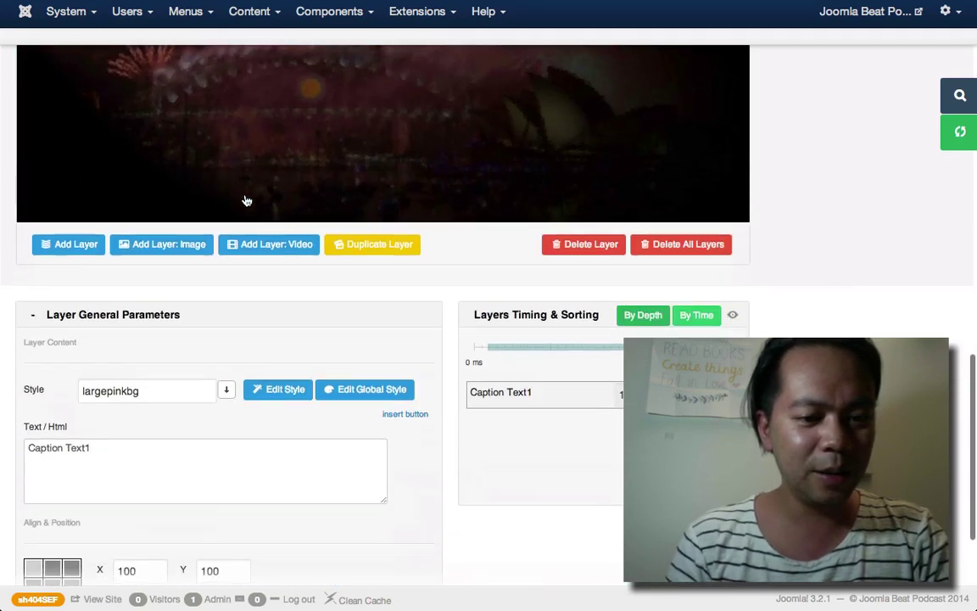
{"action": "scroll", "coordinate": [251, 351], "scroll_direction": "up", "scroll_amount": 5}
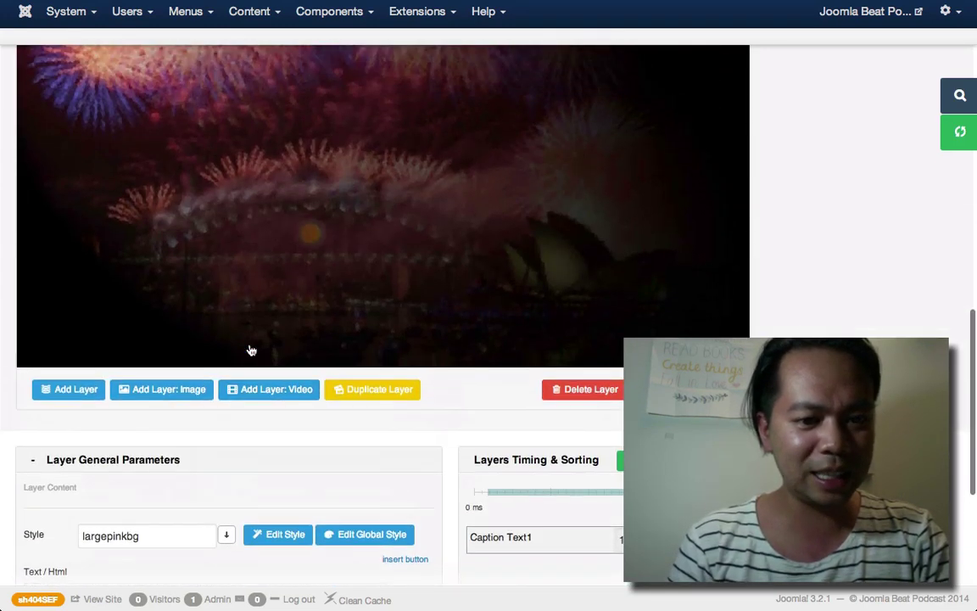
- Start a video layer and copy the trailer's video ID from the YouTube tab's address bar
{"action": "left_click", "coordinate": [279, 397]}
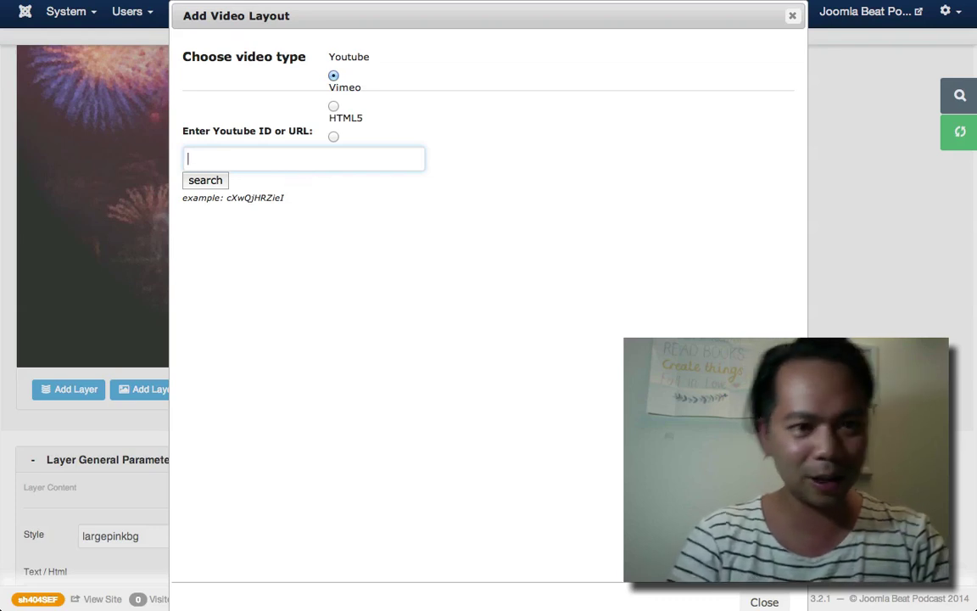
{"action": "mouse_move", "coordinate": [408, 7]}
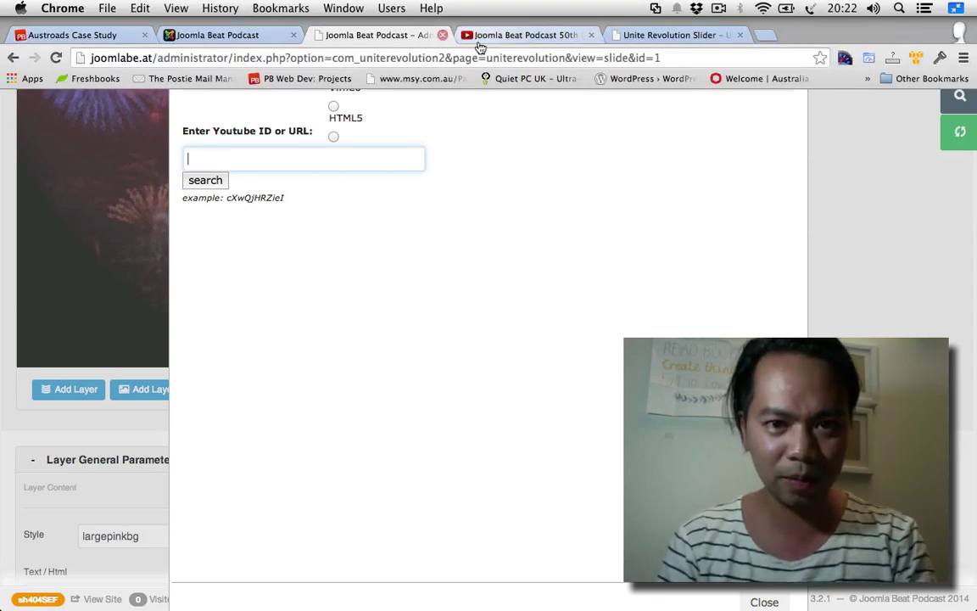
{"action": "left_click", "coordinate": [505, 35]}
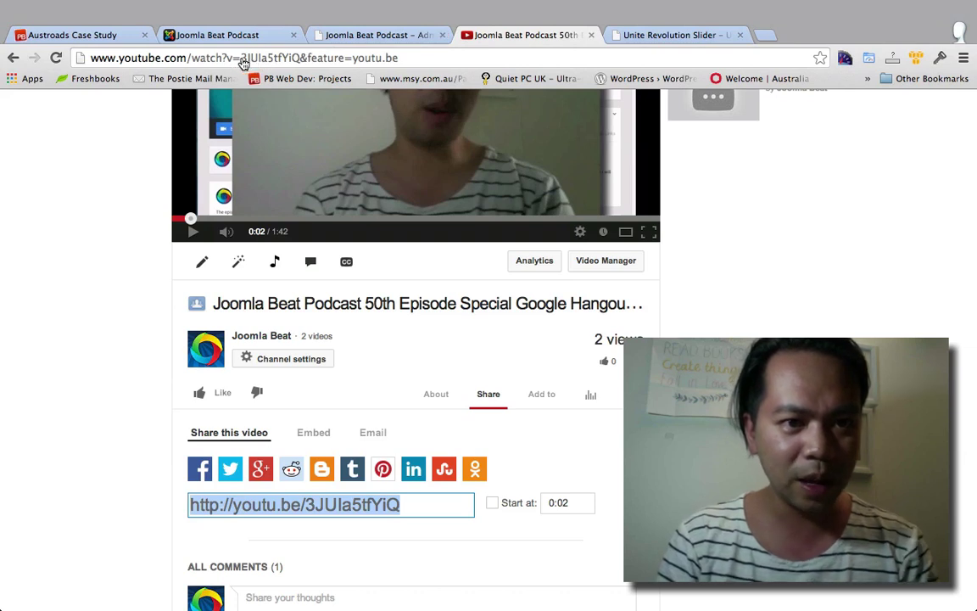
{"action": "left_click_drag", "start_coordinate": [241, 59], "coordinate": [288, 62]}
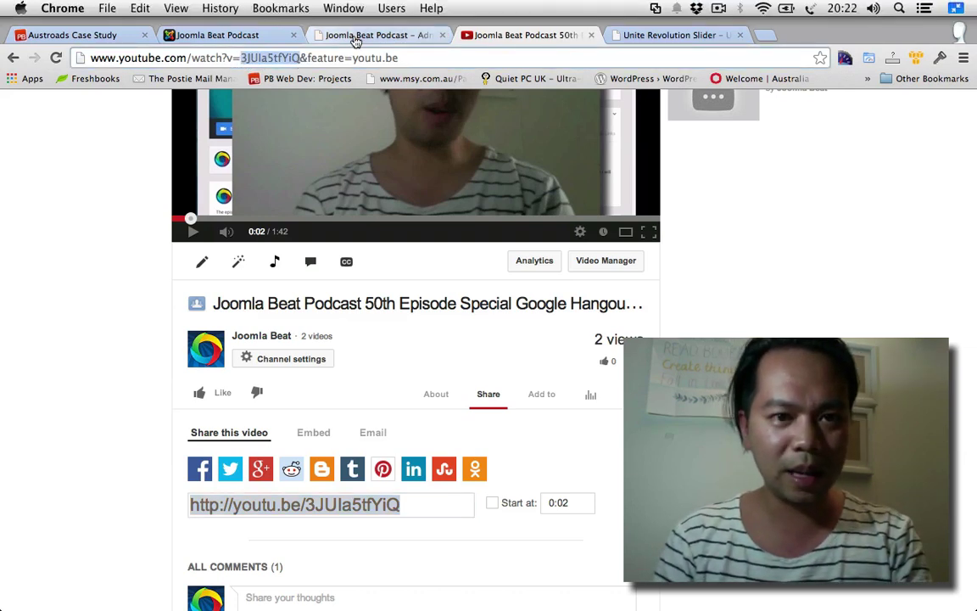
- Paste the ID into the YouTube ID field, search, and add the 50th Episode trailer layer
{"action": "left_click", "coordinate": [319, 37]}
{"action": "type", "text": "3JUIa5tfYiQ"}
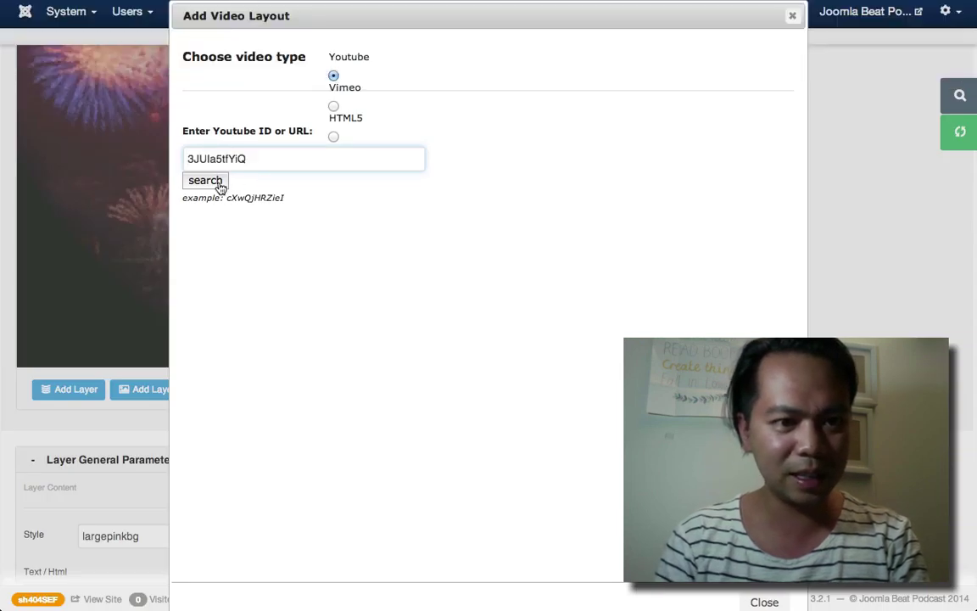
{"action": "left_click", "coordinate": [218, 188]}
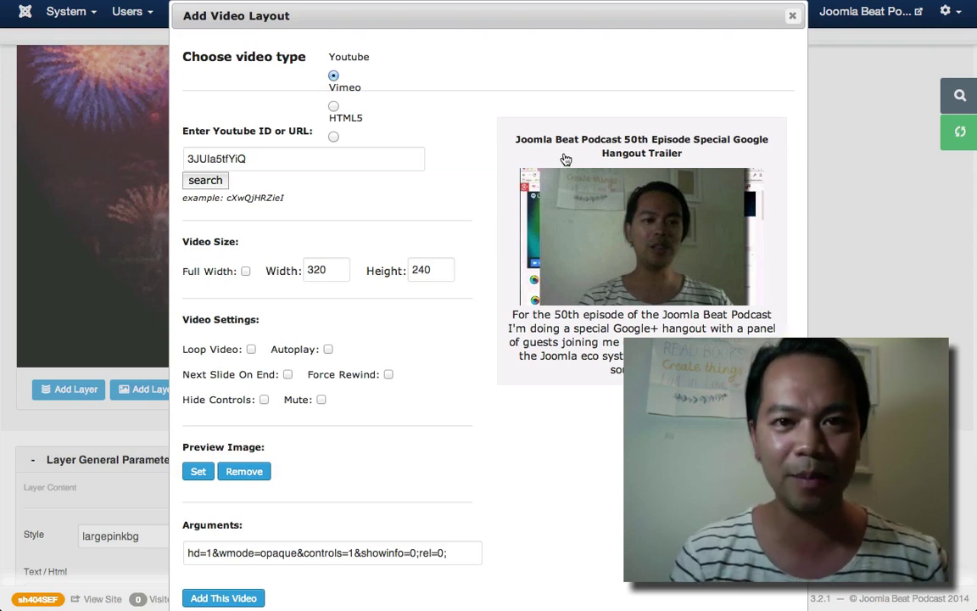
{"action": "scroll", "coordinate": [412, 313], "scroll_direction": "down", "scroll_amount": 2}
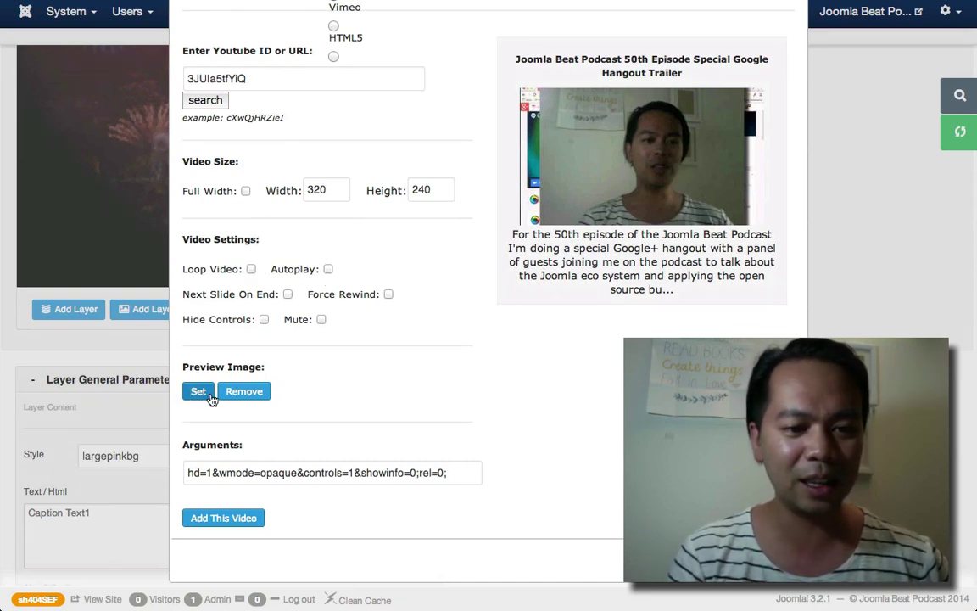
{"action": "left_click", "coordinate": [221, 519]}
- Drag the video layer to the slide centre and centre-align it
{"action": "scroll", "coordinate": [371, 429], "scroll_direction": "up", "scroll_amount": 3}
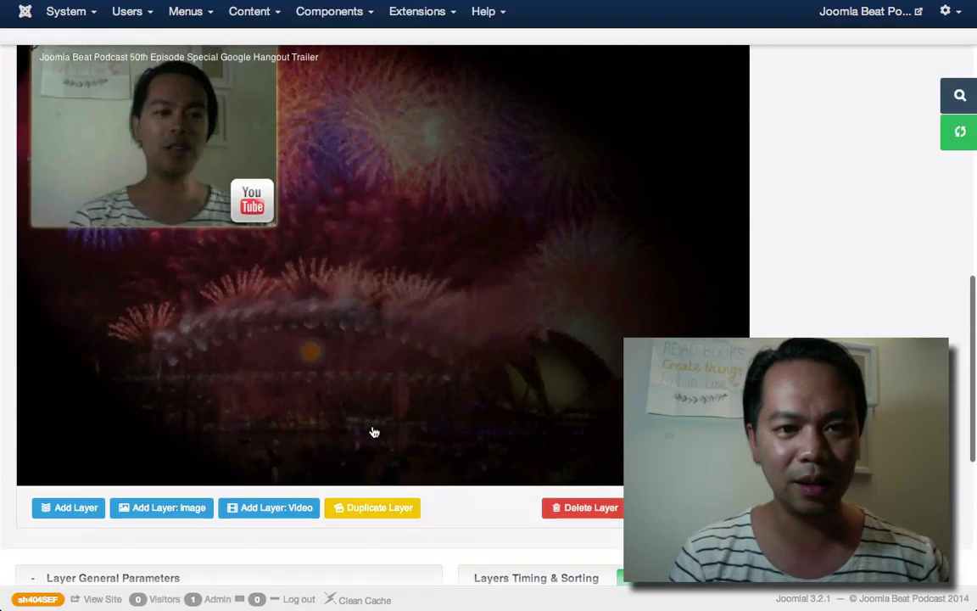
{"action": "left_click_drag", "start_coordinate": [190, 151], "coordinate": [551, 262]}
{"action": "scroll", "coordinate": [791, 274], "scroll_direction": "down", "scroll_amount": 5}
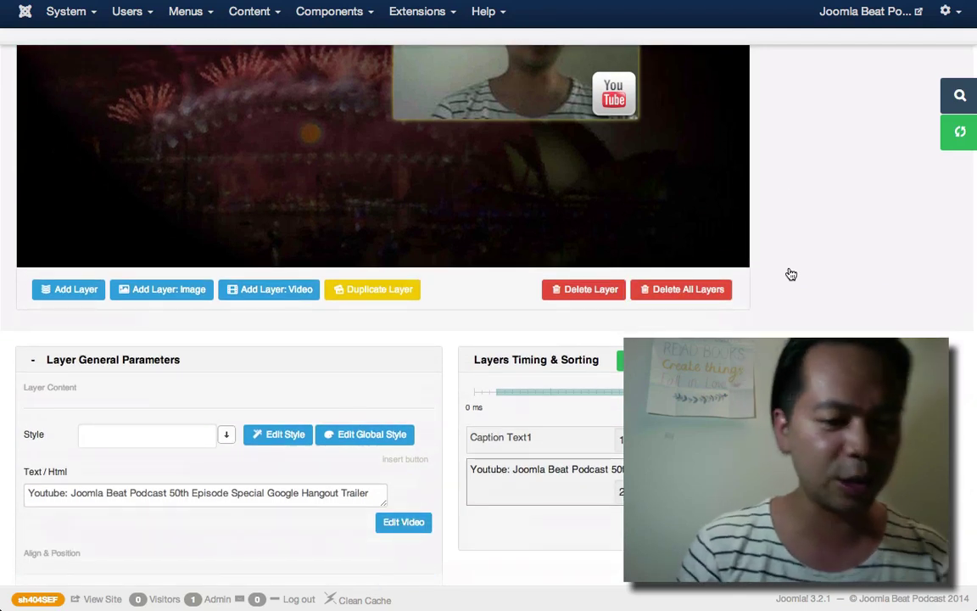
{"action": "scroll", "coordinate": [791, 274], "scroll_direction": "down", "scroll_amount": 1}
{"action": "scroll", "coordinate": [459, 414], "scroll_direction": "down", "scroll_amount": 3}
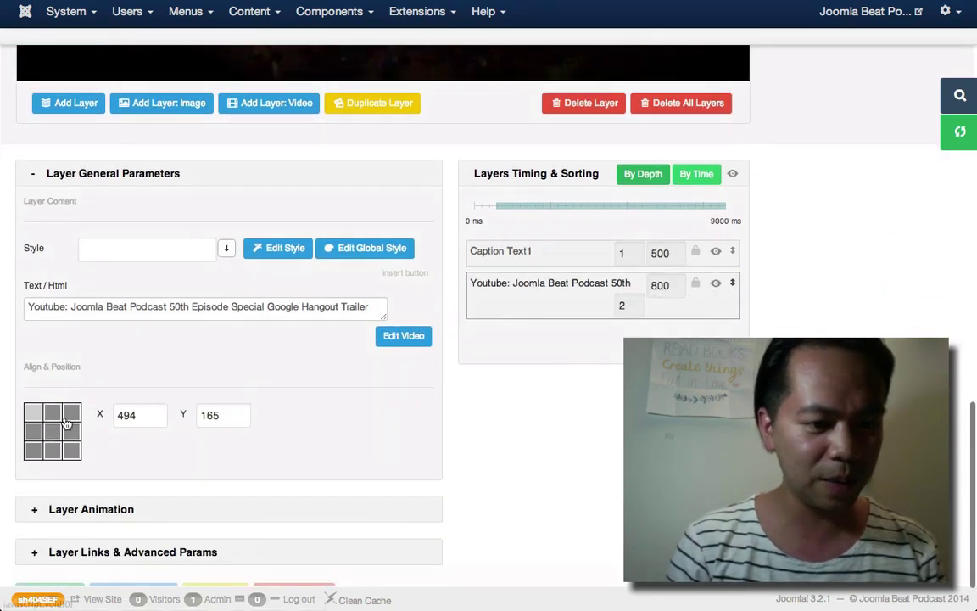
{"action": "left_click", "coordinate": [53, 441]}
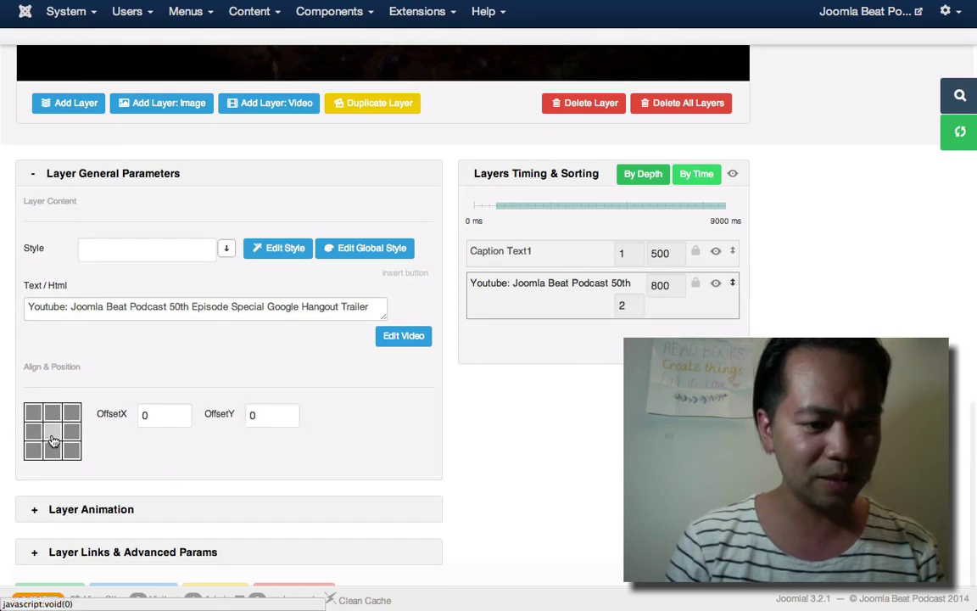
- Align the video layer right-middle, giving OffsetX 10 and OffsetY 0
{"action": "scroll", "coordinate": [426, 455], "scroll_direction": "up", "scroll_amount": 5}
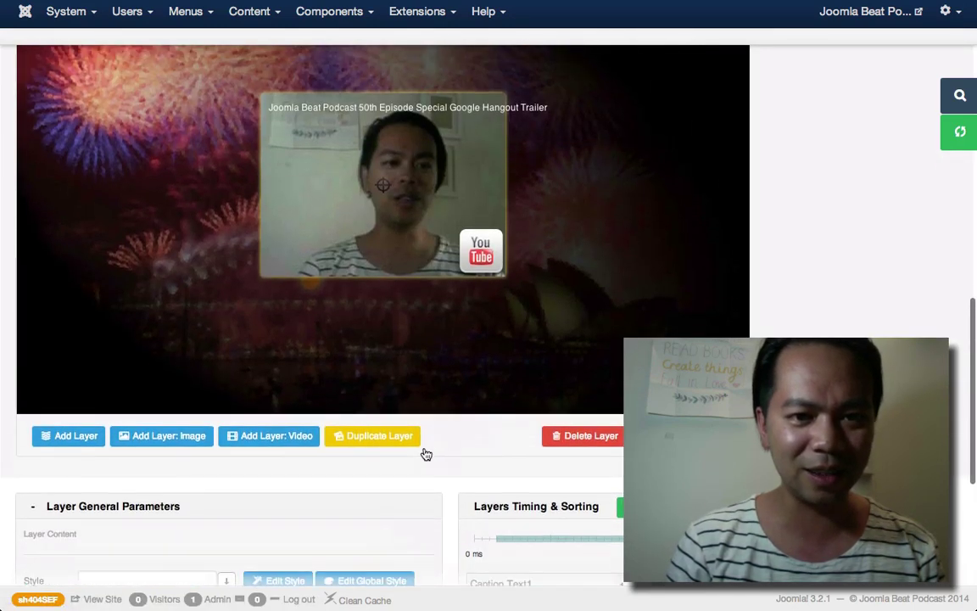
{"action": "scroll", "coordinate": [426, 454], "scroll_direction": "down", "scroll_amount": 7}
{"action": "left_click", "coordinate": [72, 481]}
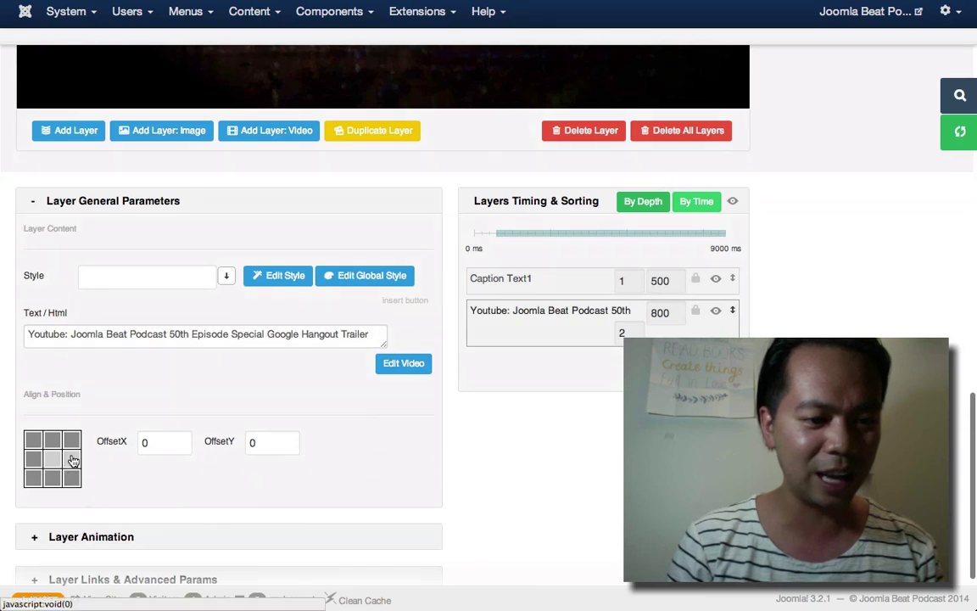
{"action": "scroll", "coordinate": [434, 464], "scroll_direction": "up", "scroll_amount": 3}
{"action": "scroll", "coordinate": [434, 464], "scroll_direction": "down", "scroll_amount": 3}
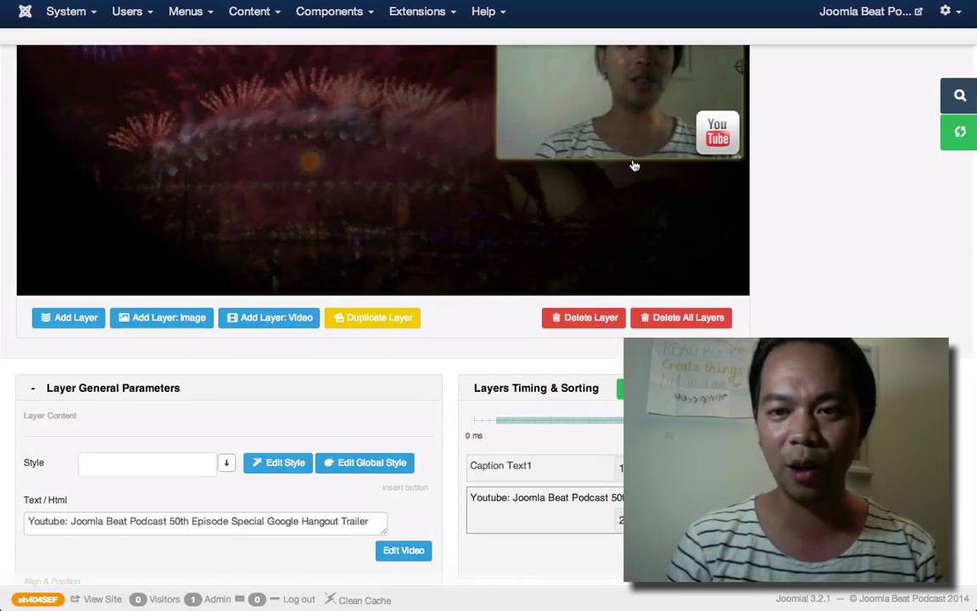
{"action": "scroll", "coordinate": [634, 165], "scroll_direction": "up", "scroll_amount": 4}
{"action": "scroll", "coordinate": [381, 369], "scroll_direction": "down", "scroll_amount": 10}
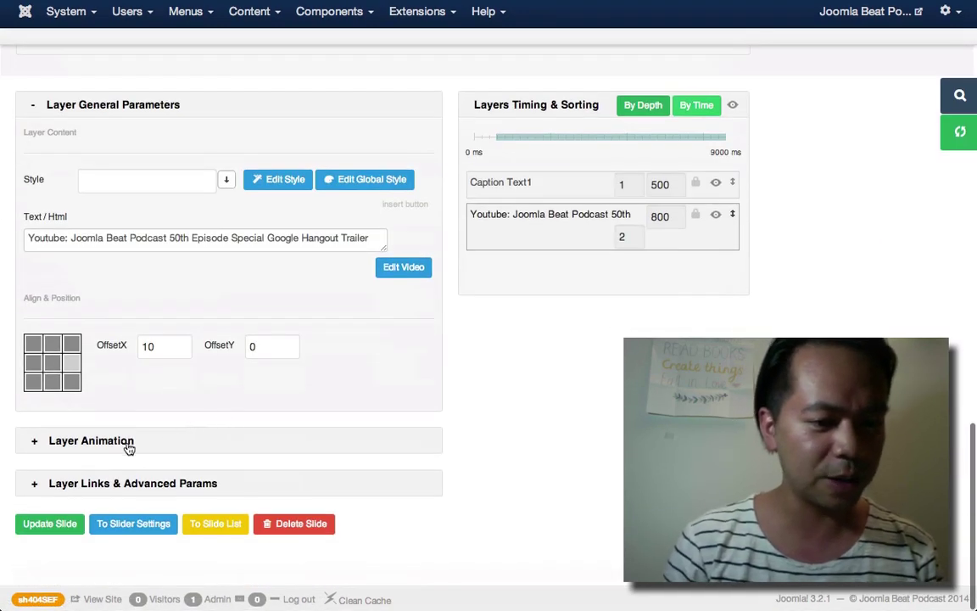
- Give the YouTube trailer layer a Random Rotate start animation (Power3.easeInOut, 300 ms)
{"action": "left_click", "coordinate": [128, 442]}
{"action": "scroll", "coordinate": [285, 386], "scroll_direction": "down", "scroll_amount": 1}
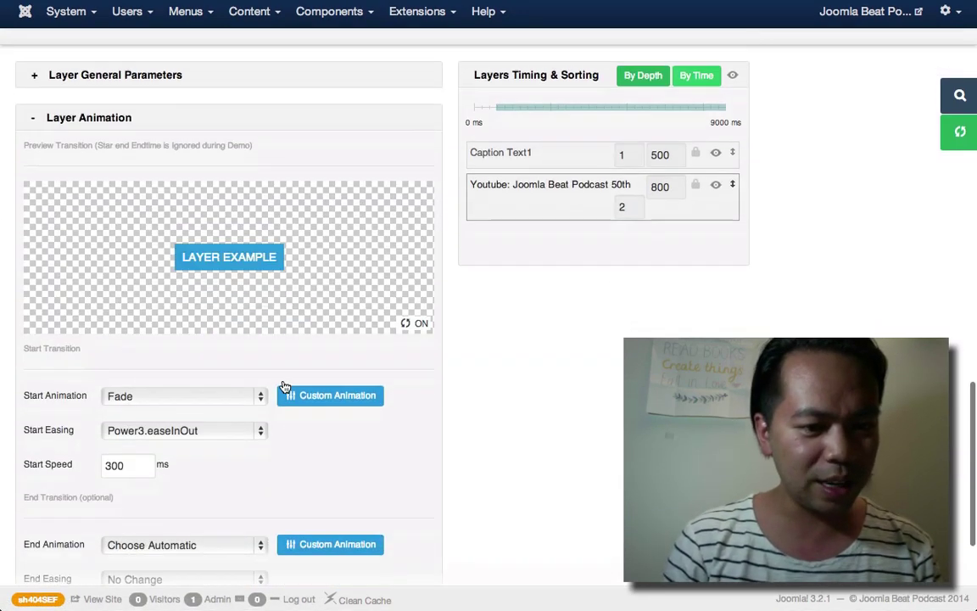
{"action": "left_click", "coordinate": [240, 376]}
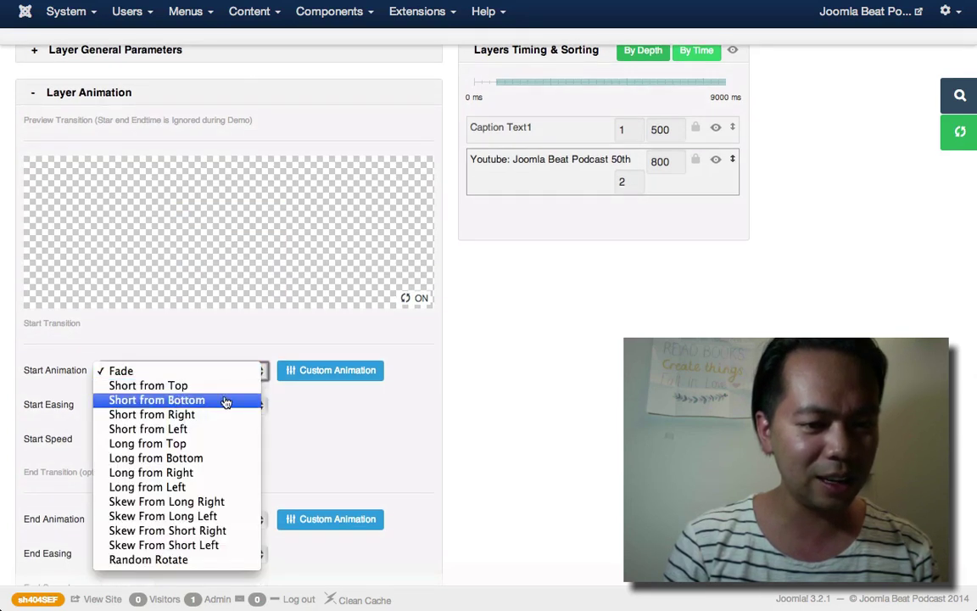
{"action": "left_click", "coordinate": [181, 560]}
{"action": "scroll", "coordinate": [436, 404], "scroll_direction": "down", "scroll_amount": 2}
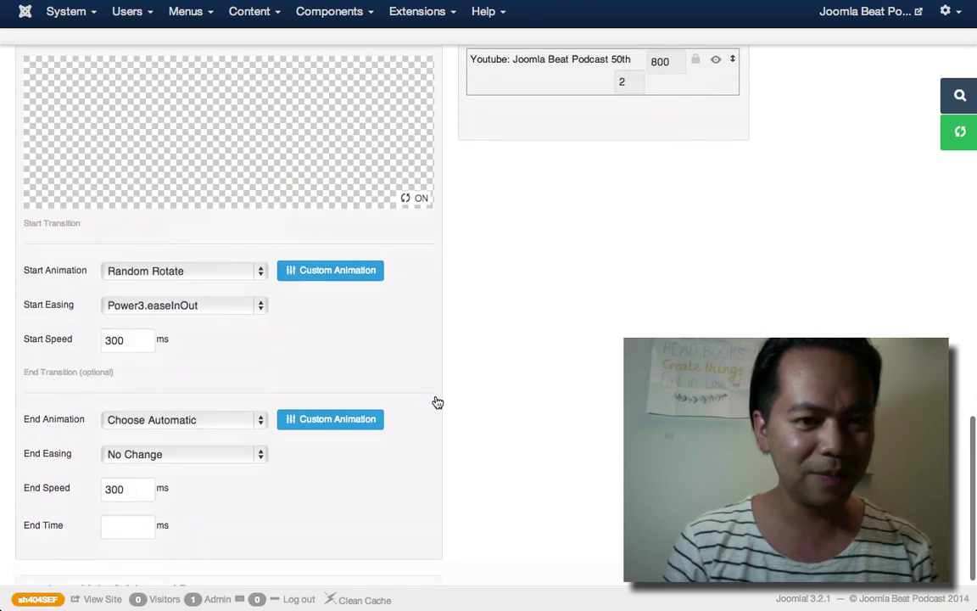
{"action": "scroll", "coordinate": [437, 402], "scroll_direction": "up", "scroll_amount": 2}
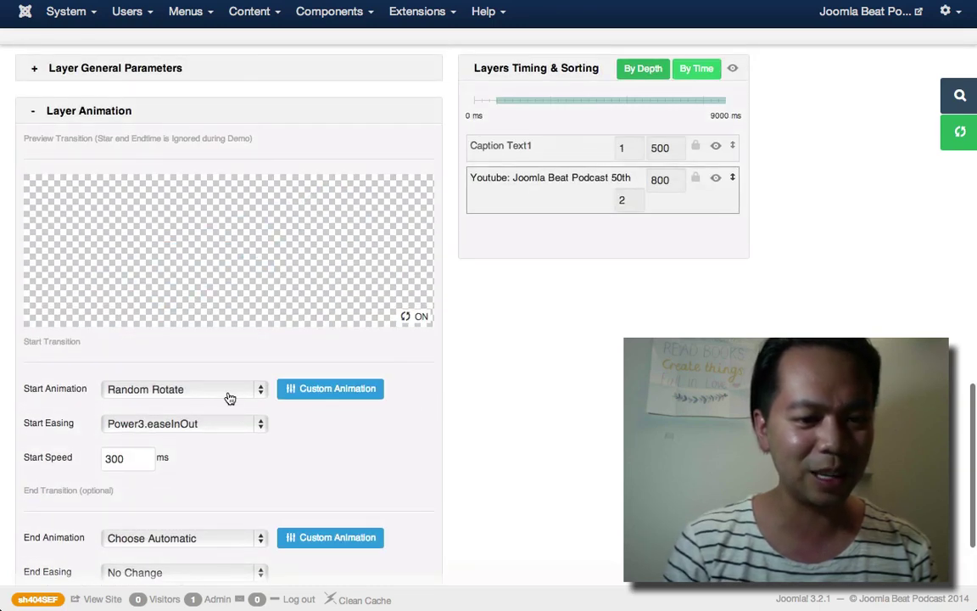
{"action": "scroll", "coordinate": [467, 436], "scroll_direction": "down", "scroll_amount": 5}
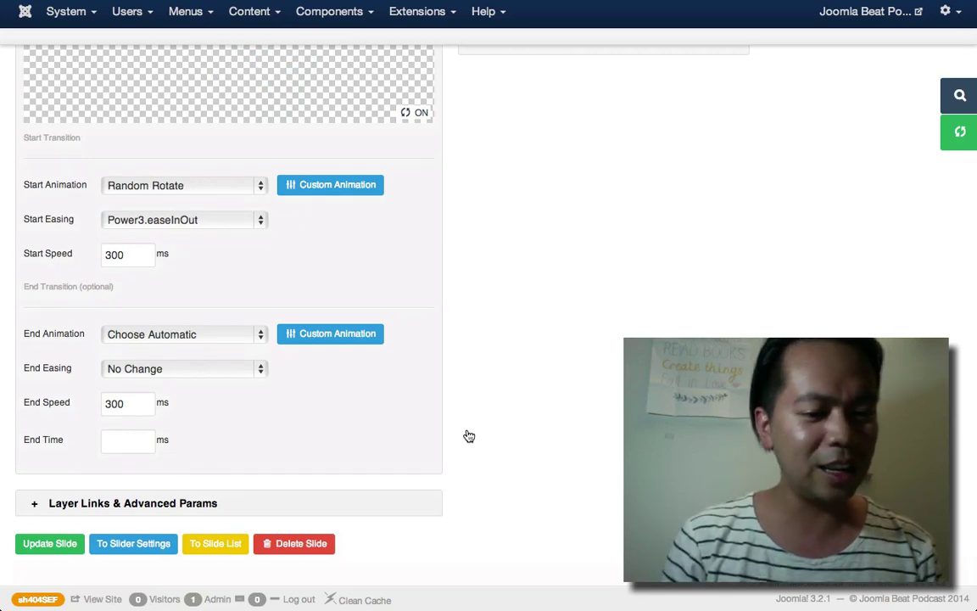
{"action": "scroll", "coordinate": [469, 436], "scroll_direction": "down", "scroll_amount": 1}
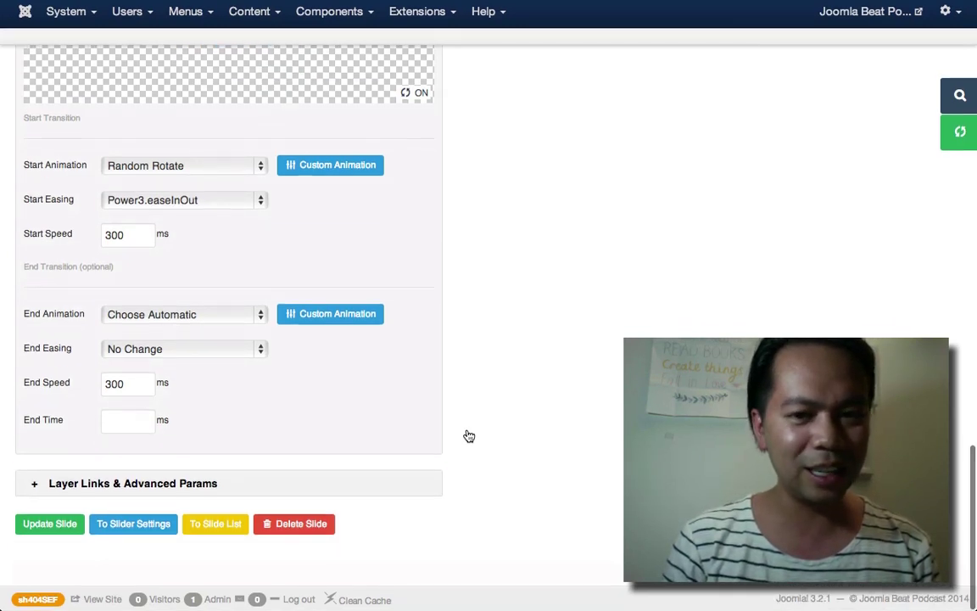
{"action": "scroll", "coordinate": [469, 436], "scroll_direction": "up", "scroll_amount": 18}
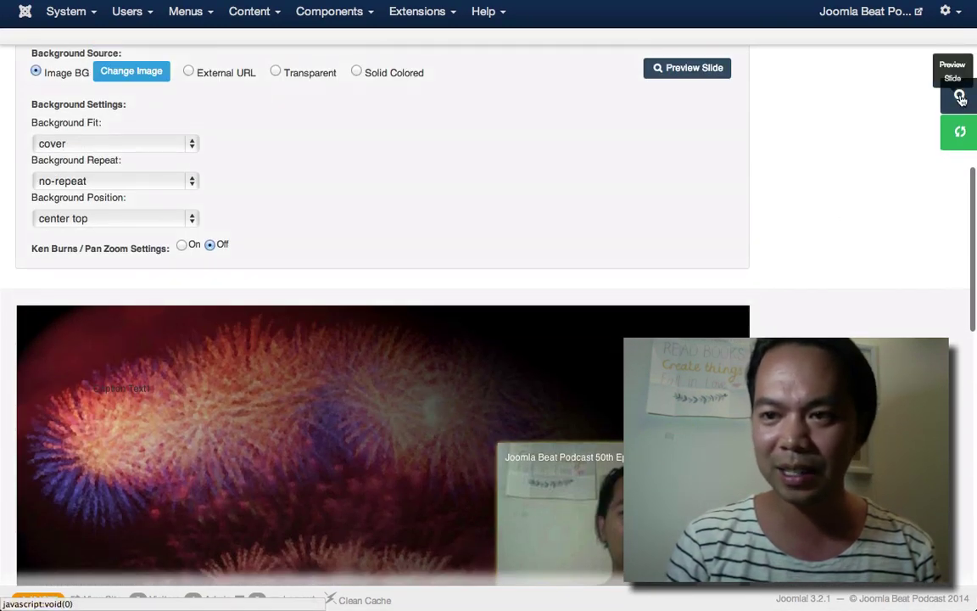
{"action": "left_click", "coordinate": [961, 99]}
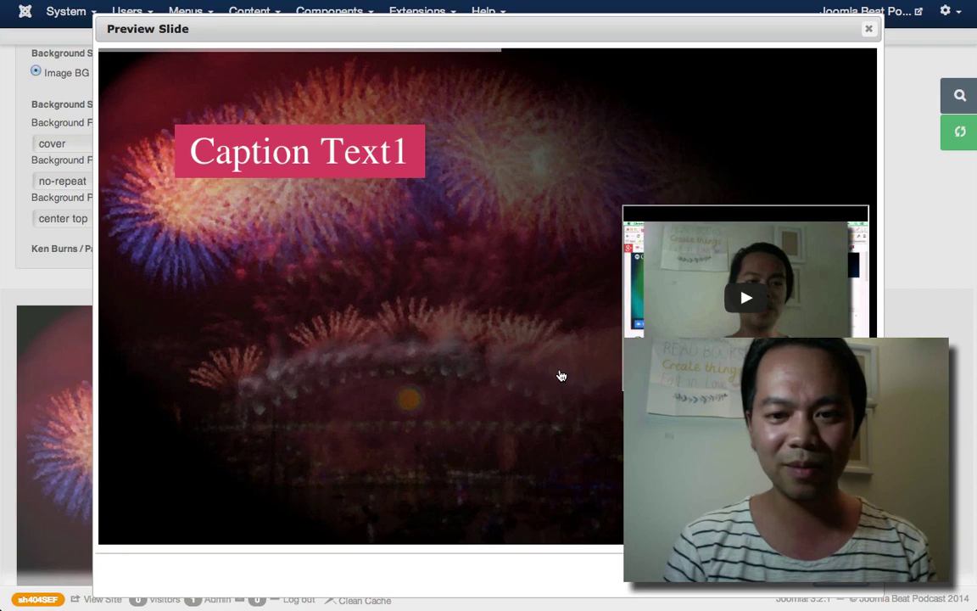
{"action": "left_click", "coordinate": [745, 298]}
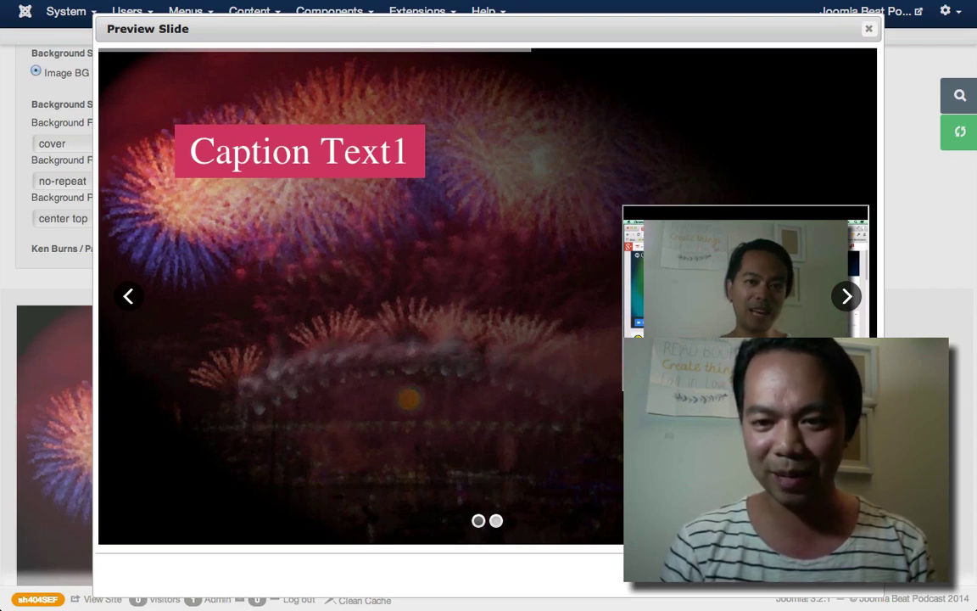
{"action": "scroll", "coordinate": [517, 471], "scroll_direction": "down", "scroll_amount": 1}
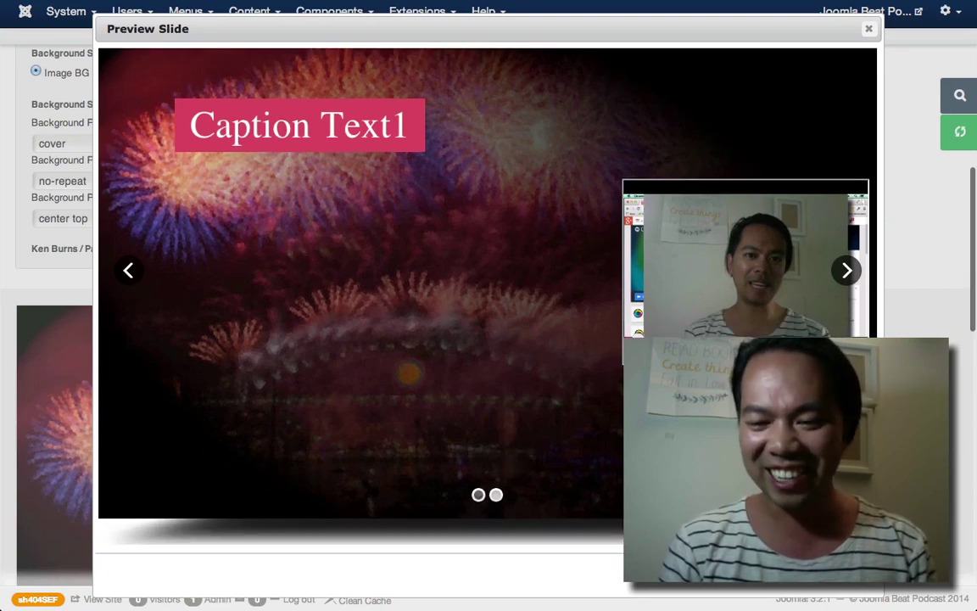
{"action": "key", "text": "Escape"}
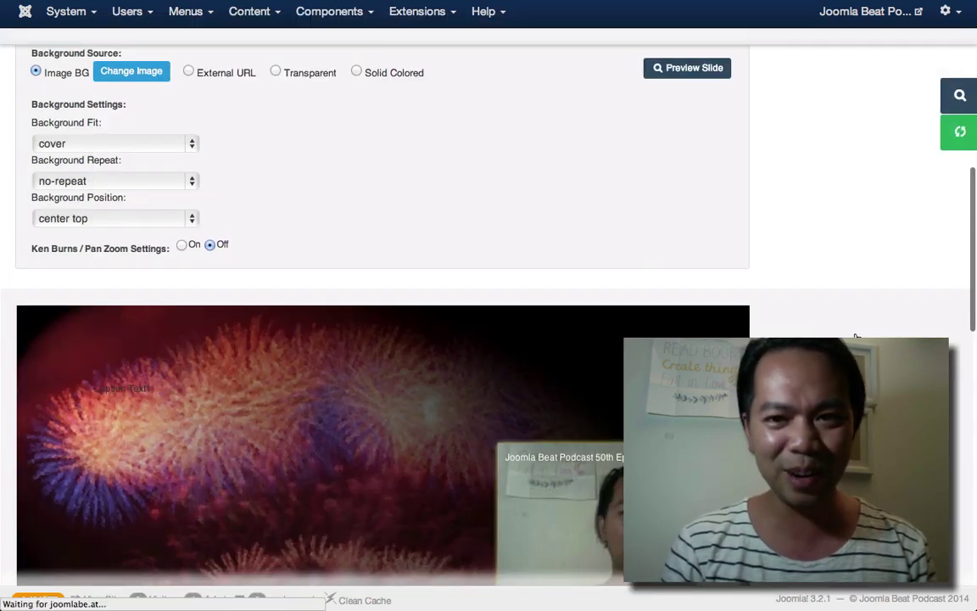
{"action": "scroll", "coordinate": [857, 337], "scroll_direction": "down", "scroll_amount": 5}
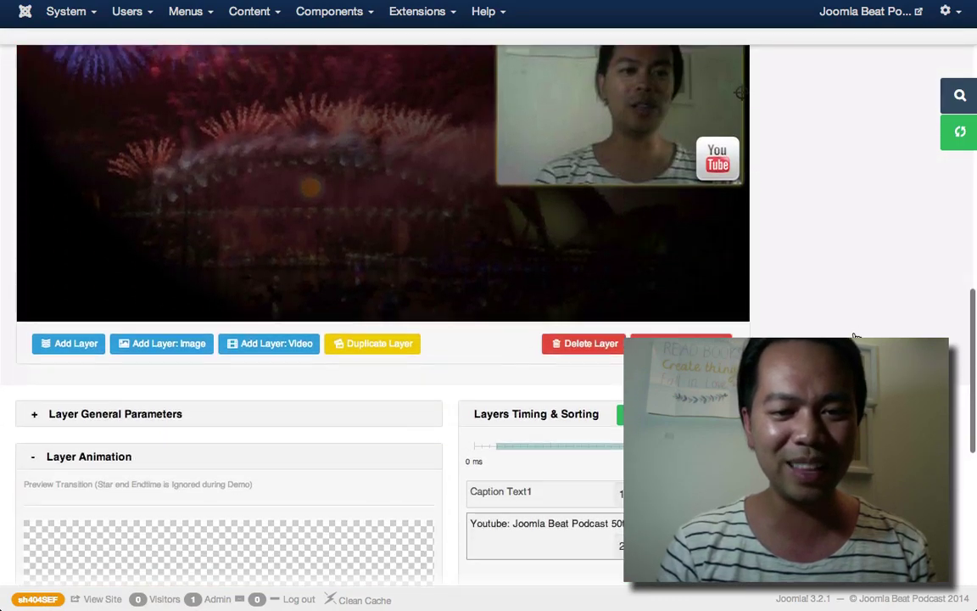
{"action": "scroll", "coordinate": [857, 336], "scroll_direction": "down", "scroll_amount": 2}
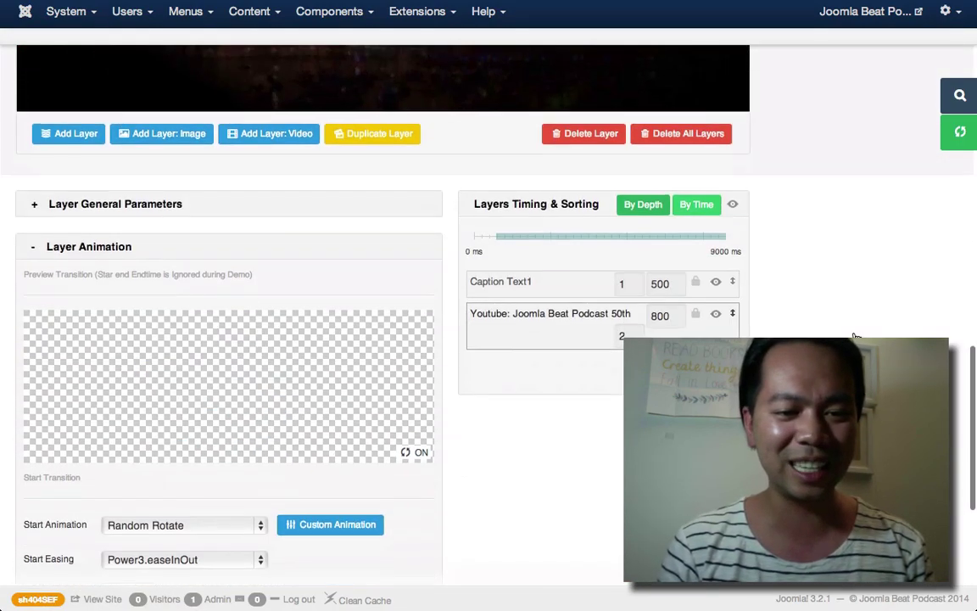
{"action": "scroll", "coordinate": [856, 337], "scroll_direction": "down", "scroll_amount": 5}
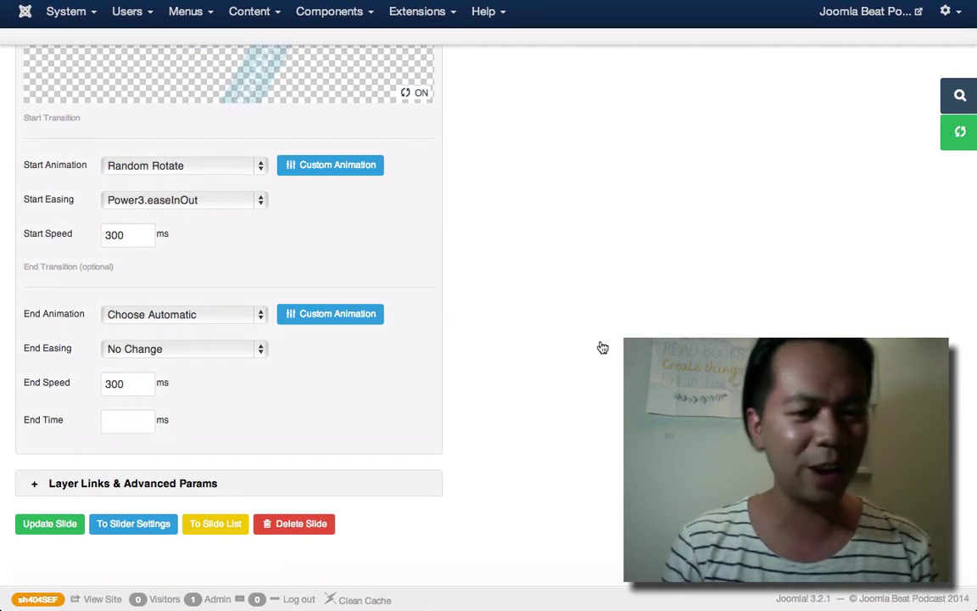
{"action": "scroll", "coordinate": [600, 345], "scroll_direction": "up", "scroll_amount": 3}
{"action": "scroll", "coordinate": [466, 340], "scroll_direction": "down", "scroll_amount": 1}
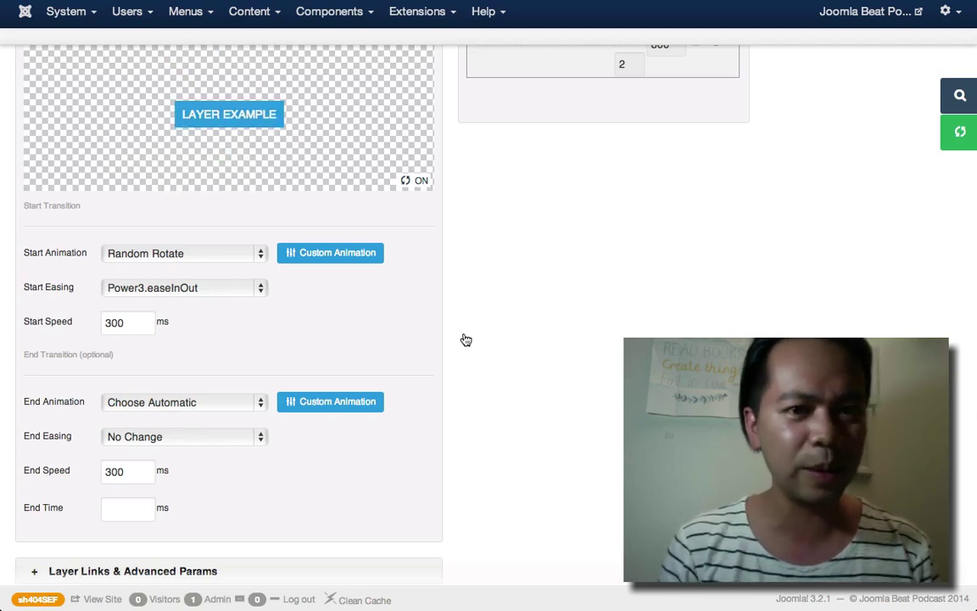
{"action": "scroll", "coordinate": [466, 341], "scroll_direction": "down", "scroll_amount": 2}
{"action": "scroll", "coordinate": [466, 341], "scroll_direction": "up", "scroll_amount": 10}
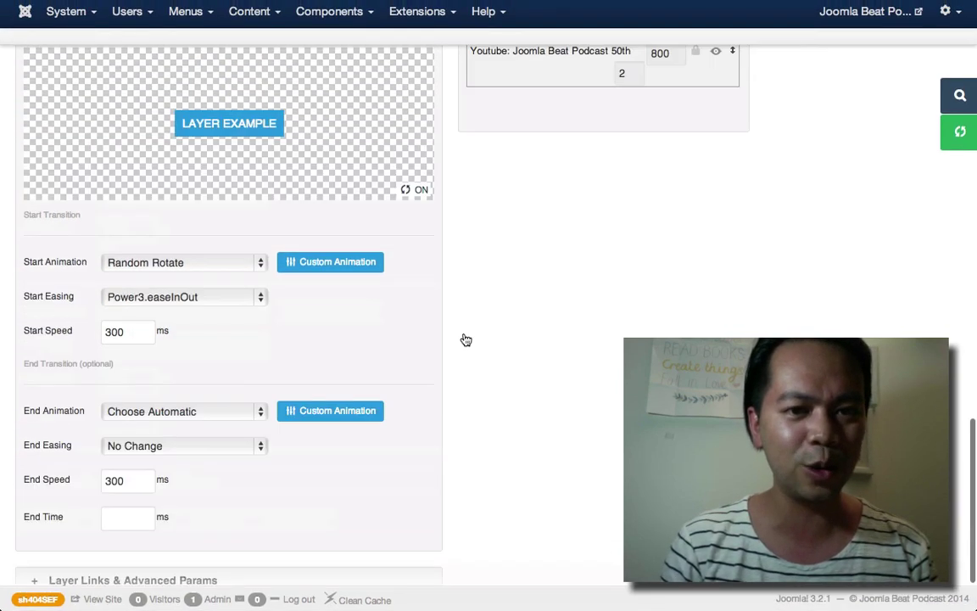
{"action": "scroll", "coordinate": [466, 340], "scroll_direction": "up", "scroll_amount": 1}
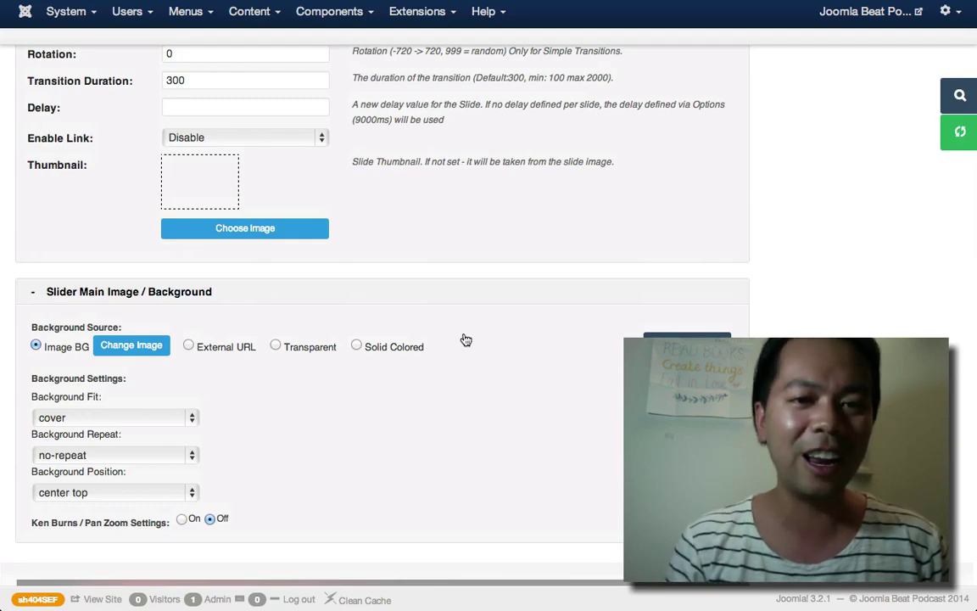
{"action": "scroll", "coordinate": [465, 340], "scroll_direction": "up", "scroll_amount": 3}
{"action": "scroll", "coordinate": [466, 340], "scroll_direction": "up", "scroll_amount": 3}
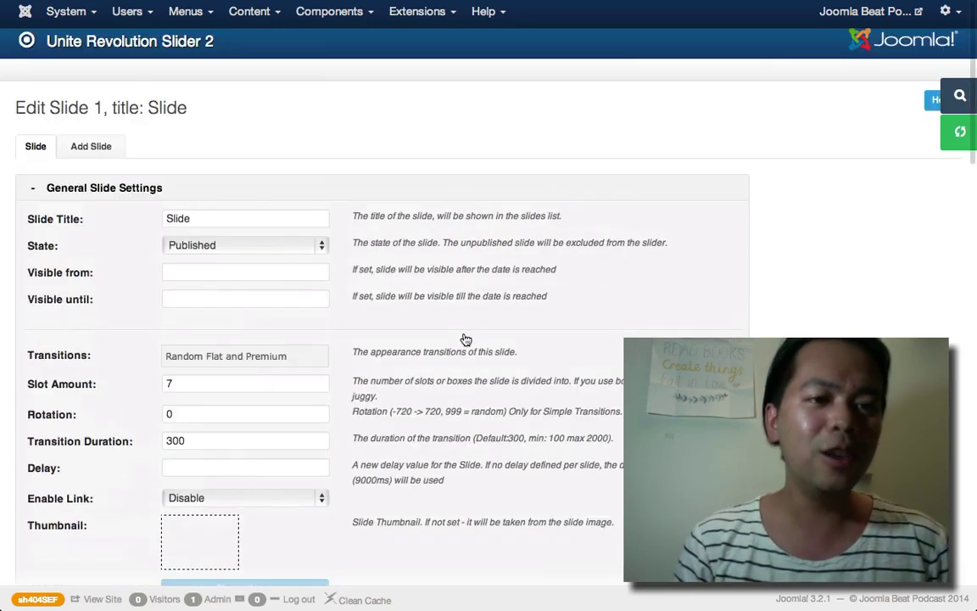
{"action": "mouse_move", "coordinate": [399, 7]}
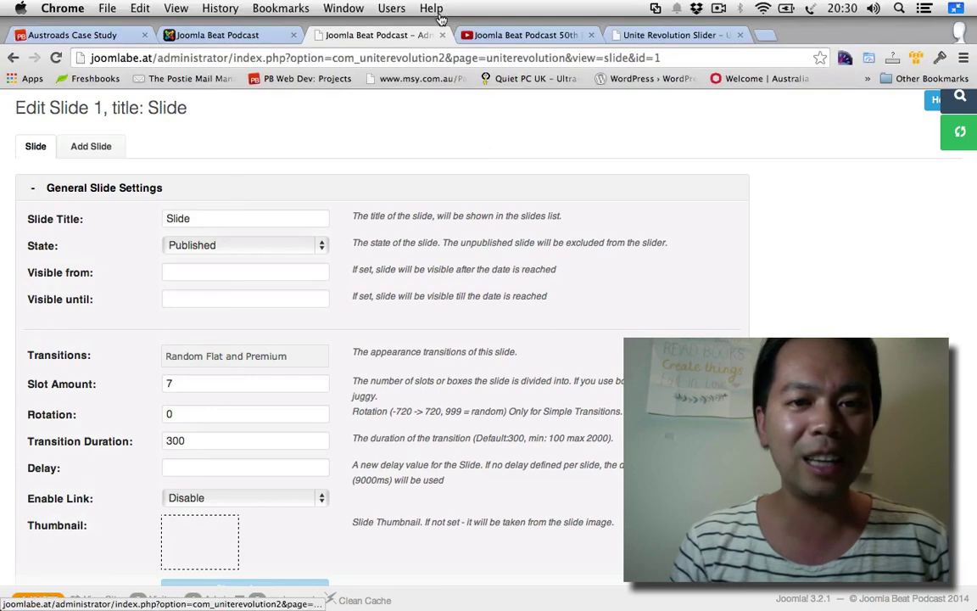
- Look over the Unite Revolution Slider product page, then go to the Unite CMS home page
{"action": "left_click", "coordinate": [654, 37]}
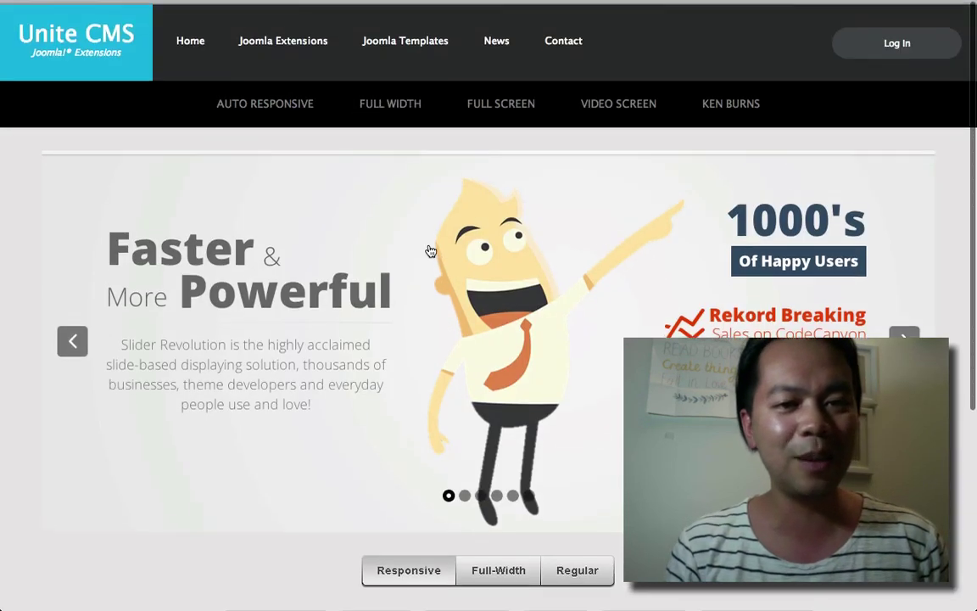
{"action": "scroll", "coordinate": [524, 281], "scroll_direction": "down", "scroll_amount": 5}
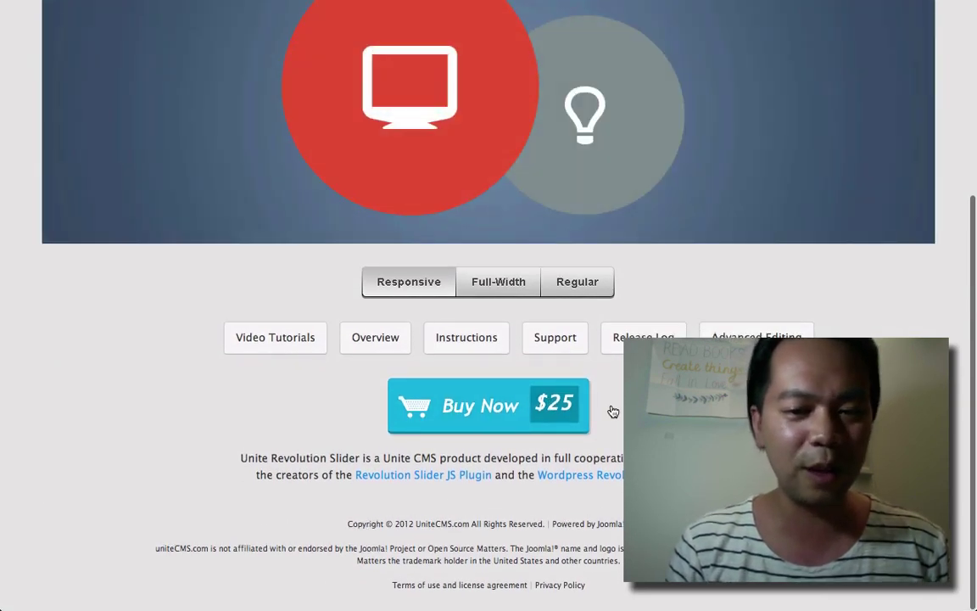
{"action": "scroll", "coordinate": [613, 411], "scroll_direction": "up", "scroll_amount": 5}
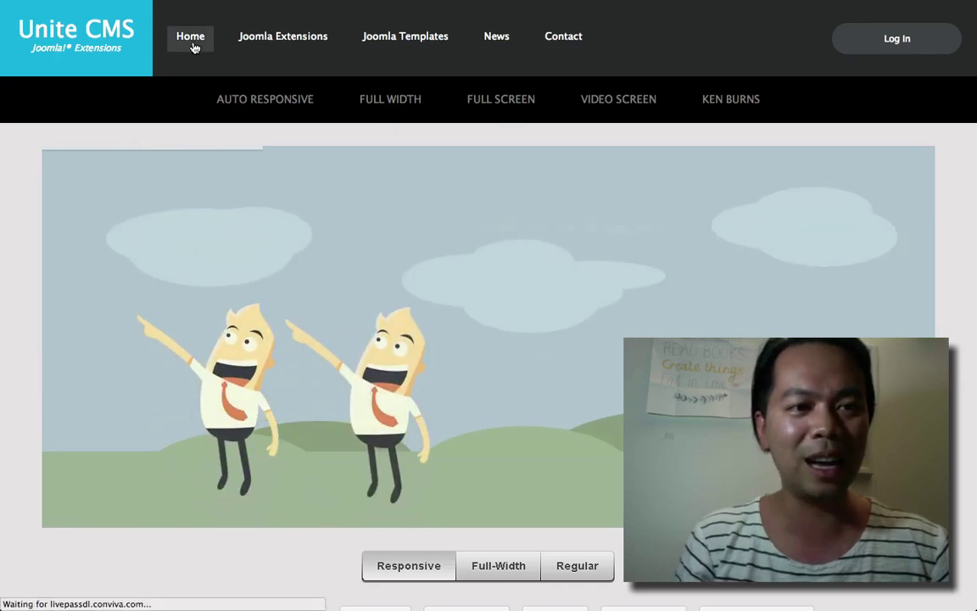
{"action": "left_click", "coordinate": [128, 56]}
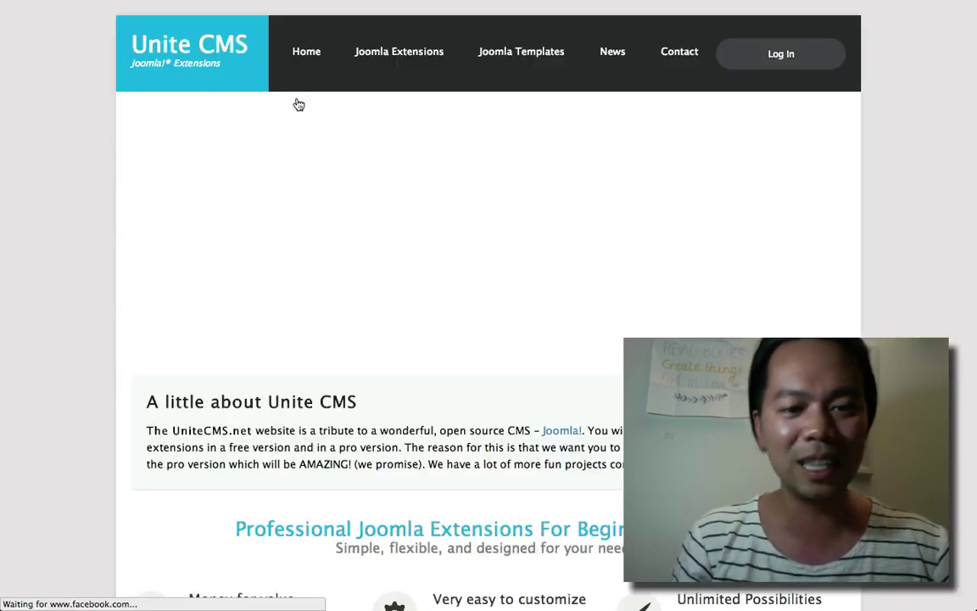
{"action": "scroll", "coordinate": [467, 155], "scroll_direction": "down", "scroll_amount": 15}
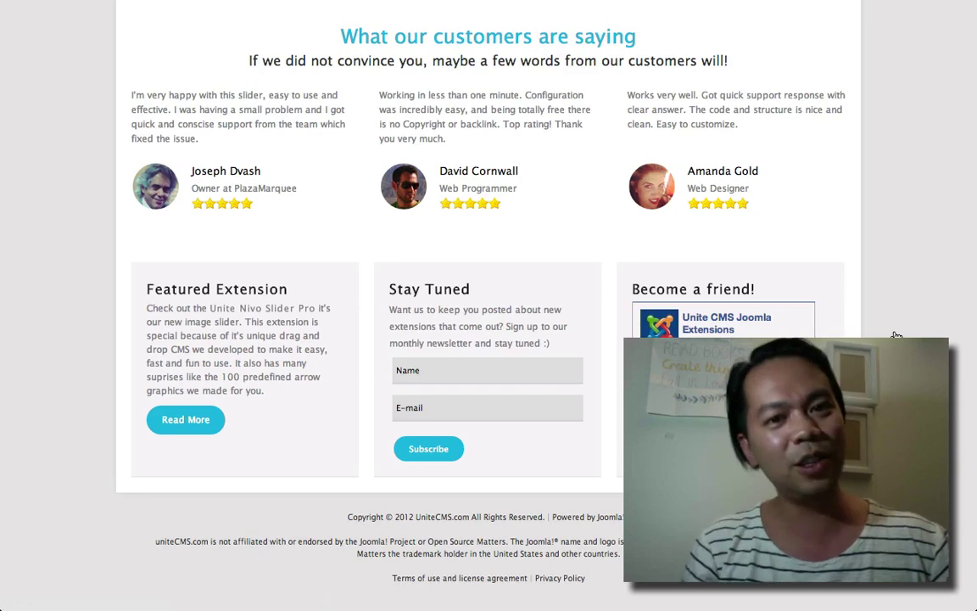
- Show the Joomla Beat Podcast home page with the live fireworks slide and its embedded video
{"action": "mouse_move", "coordinate": [307, 4]}
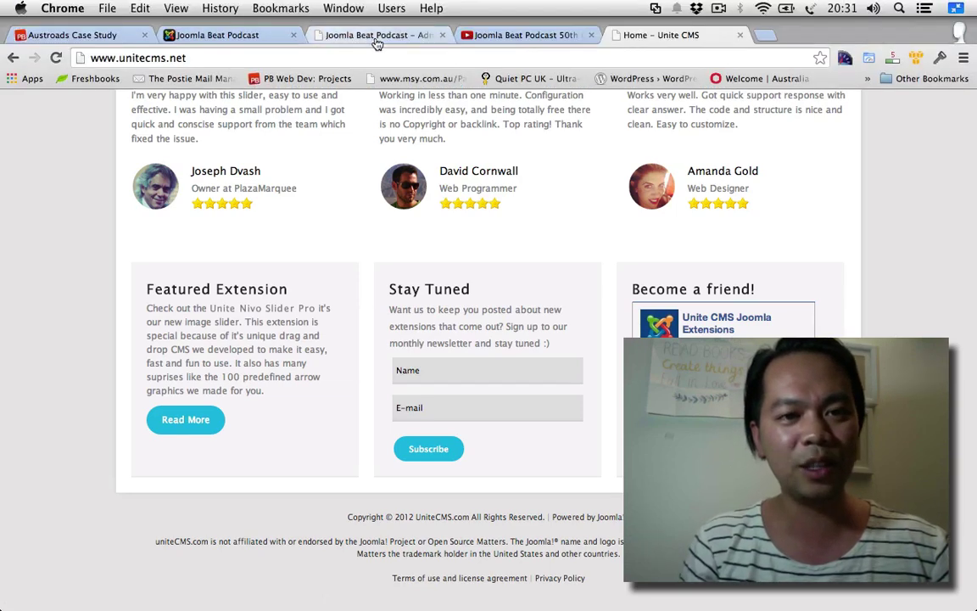
{"action": "left_click", "coordinate": [236, 38]}
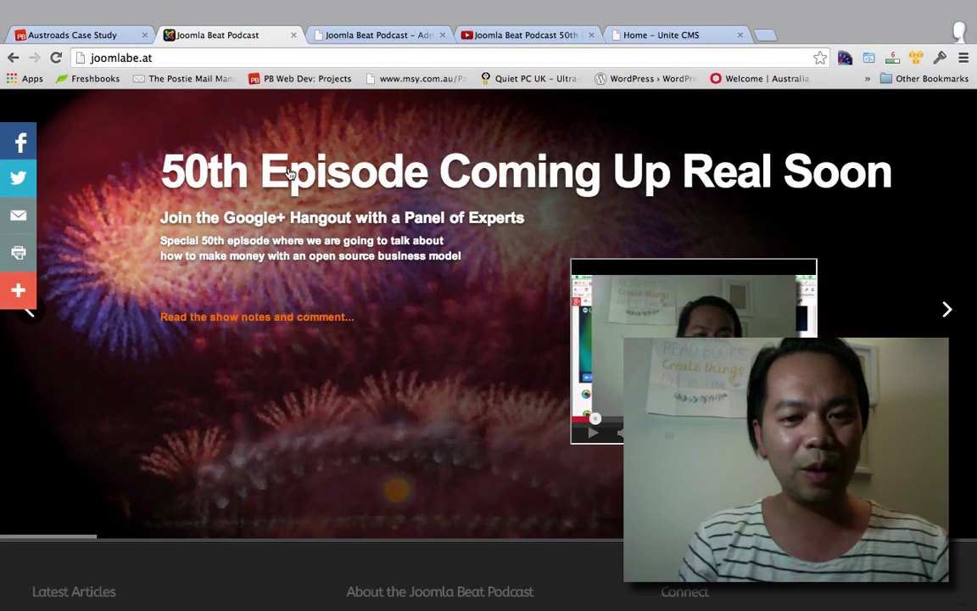